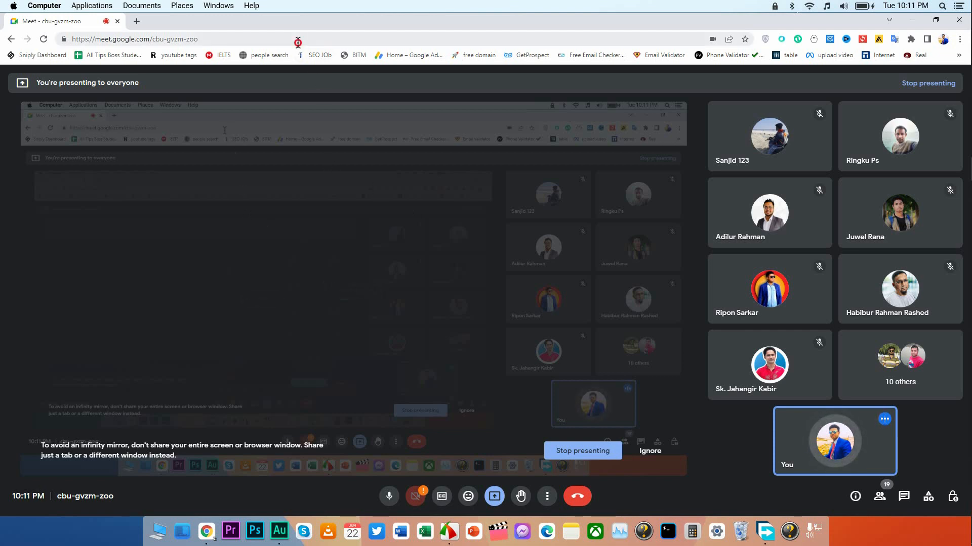
Open Google Maps at map.google.com in a new browser tab.
{"action": "left_click", "coordinate": [137, 20]}
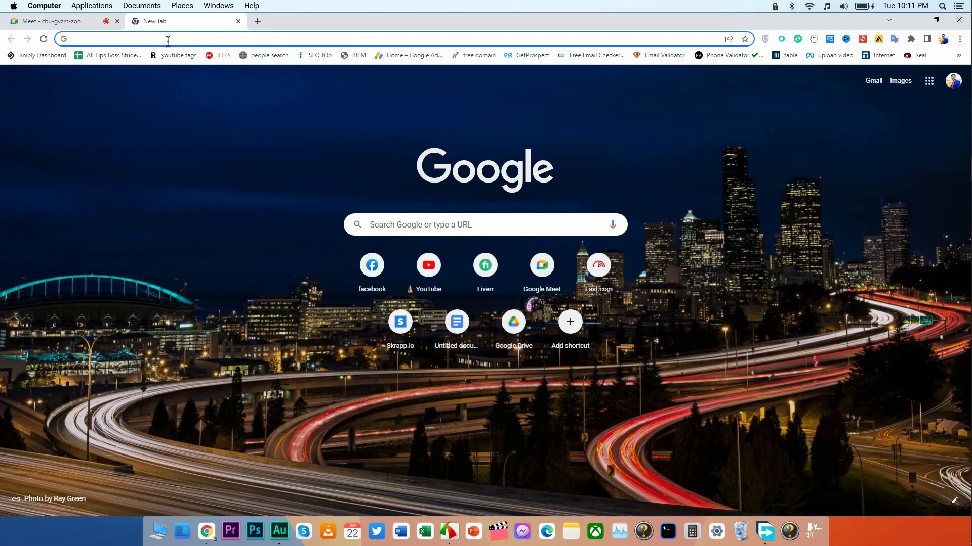
{"action": "type", "text": "map."}
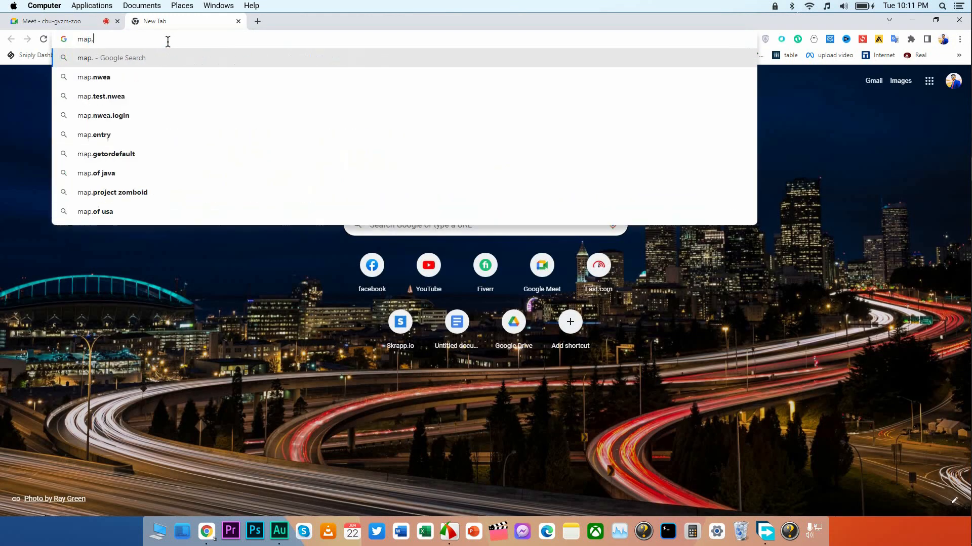
{"action": "type", "text": "google"}
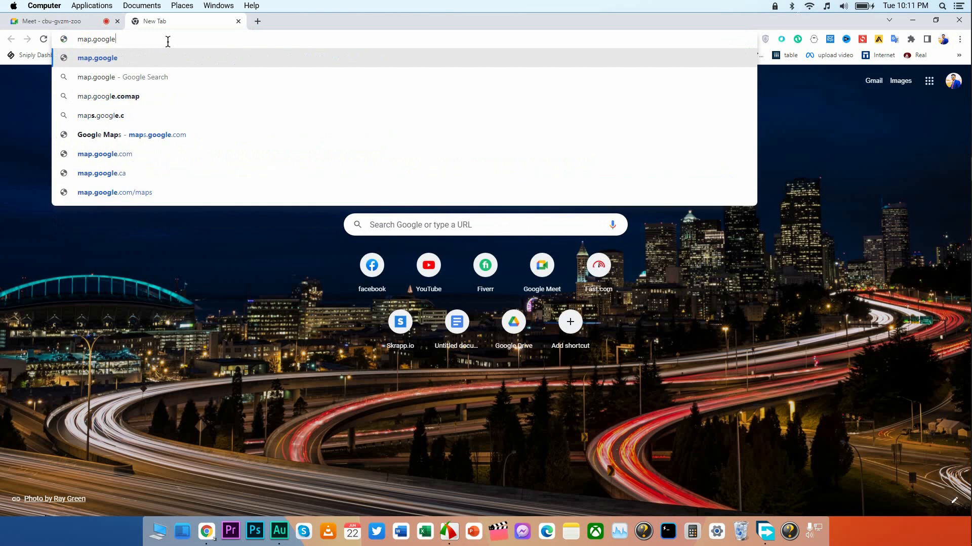
{"action": "type", "text": ".com"}
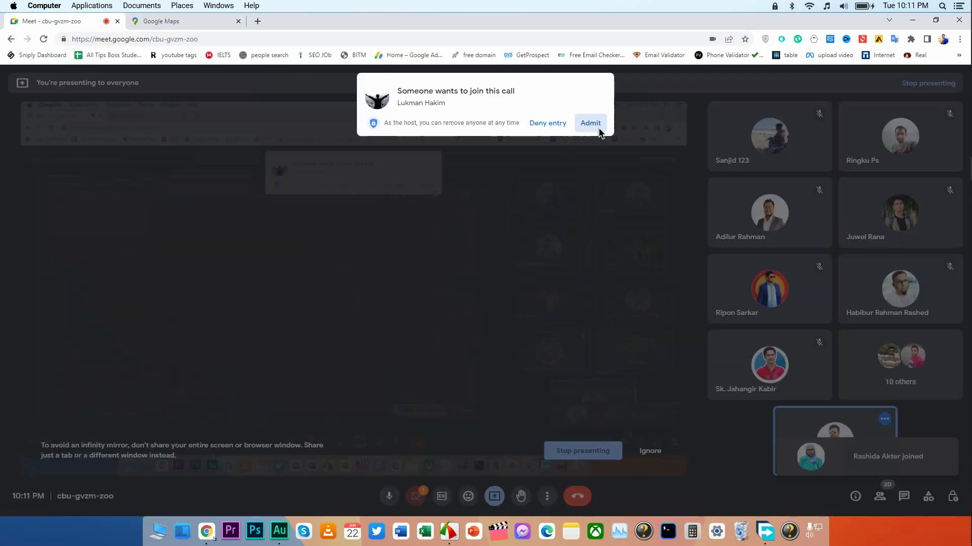
{"action": "left_click", "coordinate": [595, 127]}
{"action": "left_click", "coordinate": [161, 21]}
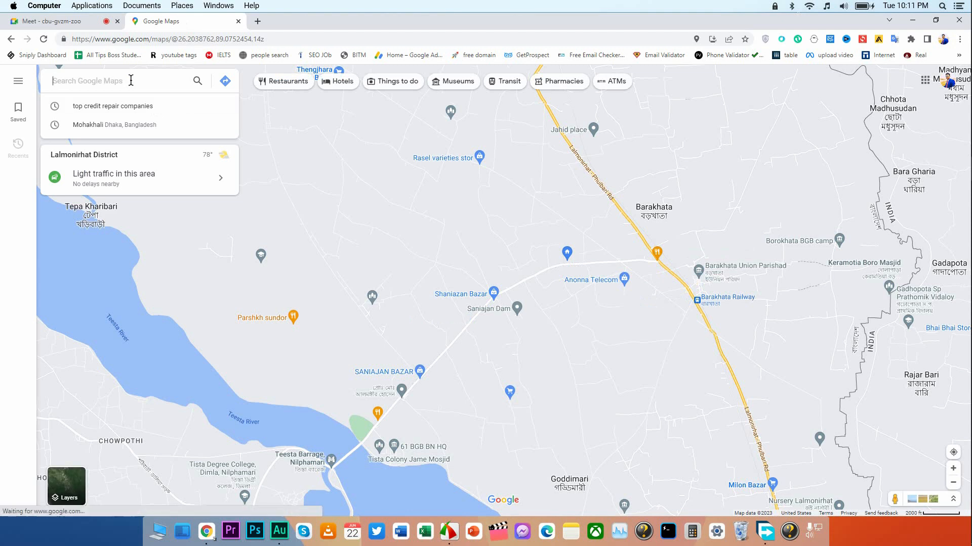
{"action": "left_click", "coordinate": [81, 21]}
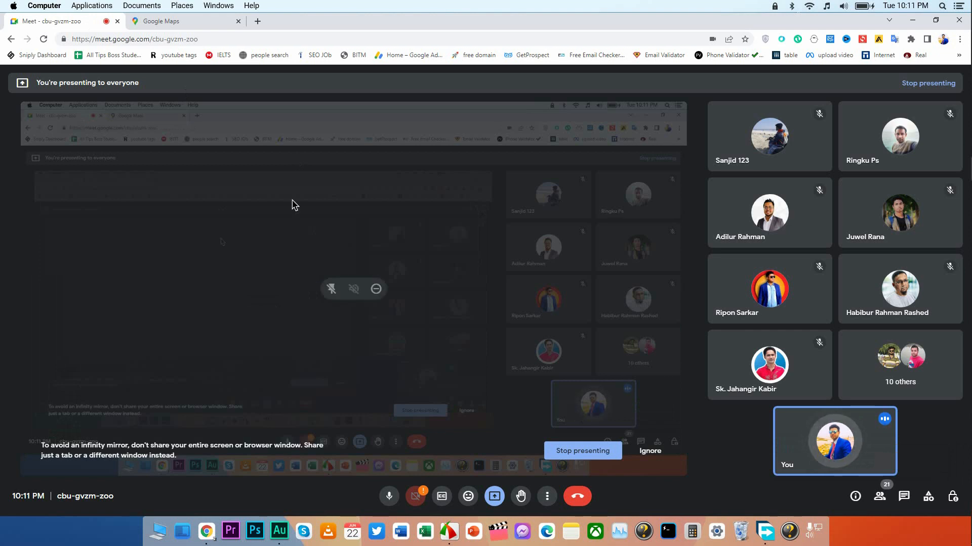
{"action": "left_click", "coordinate": [197, 21]}
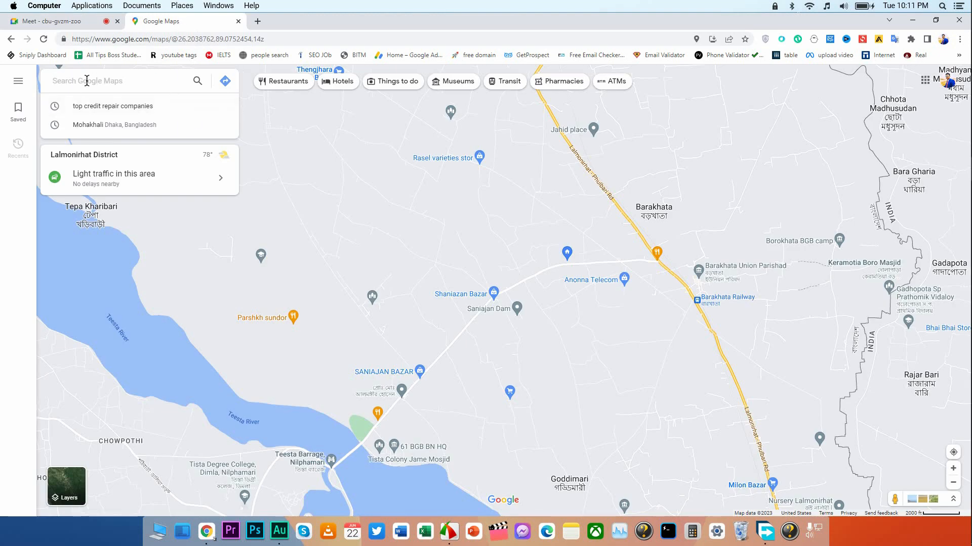
Search the map for "restaurant in florida city" using the suggested query.
{"action": "type", "text": "reatau"}
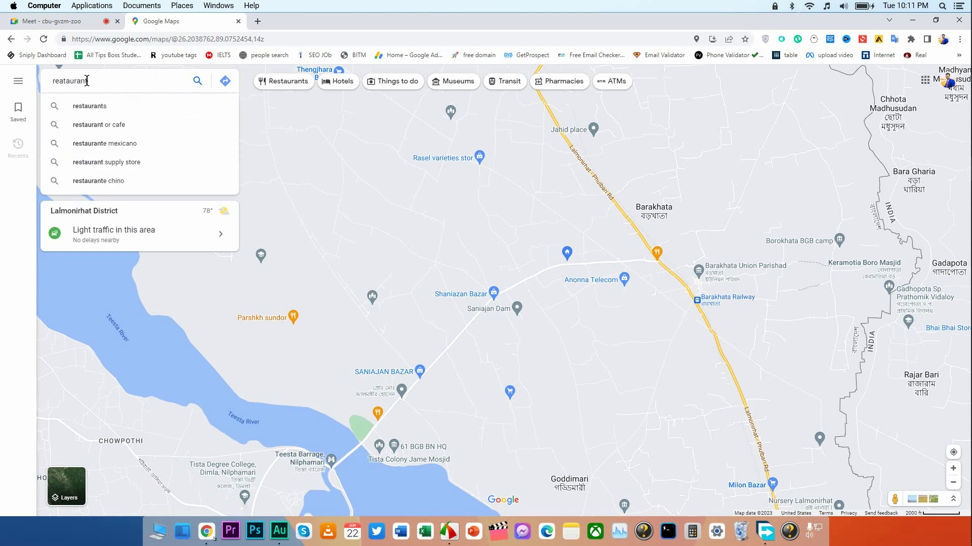
{"action": "type", "text": "rant in fl"}
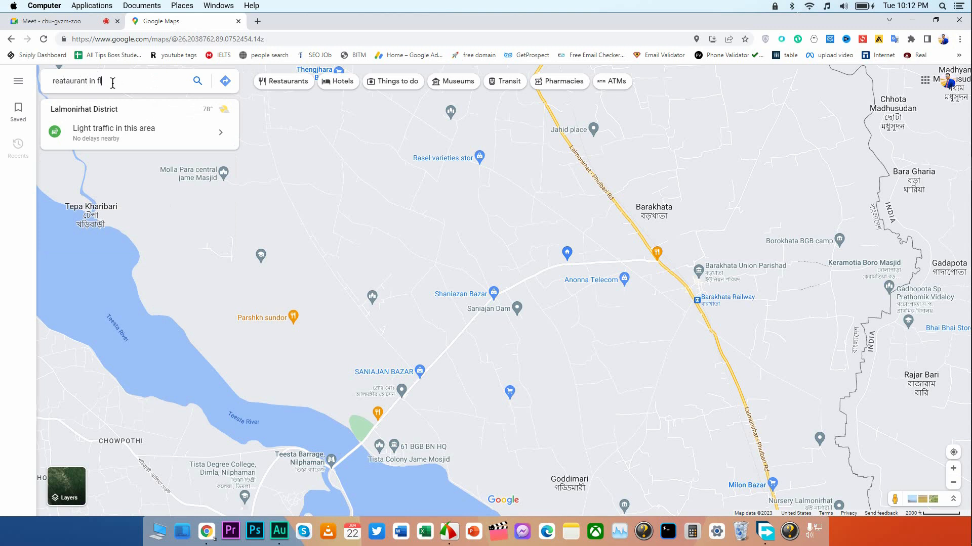
{"action": "type", "text": "orida"}
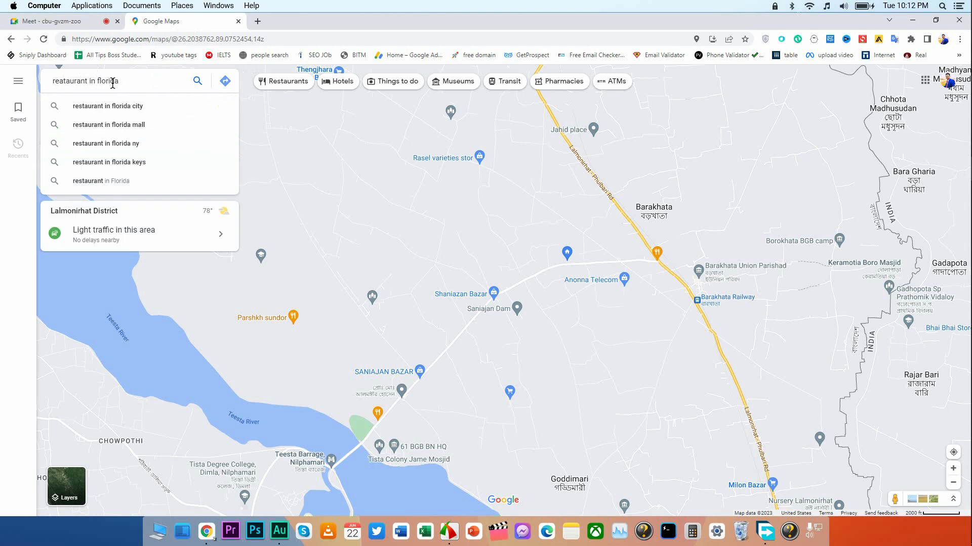
{"action": "left_click", "coordinate": [144, 105]}
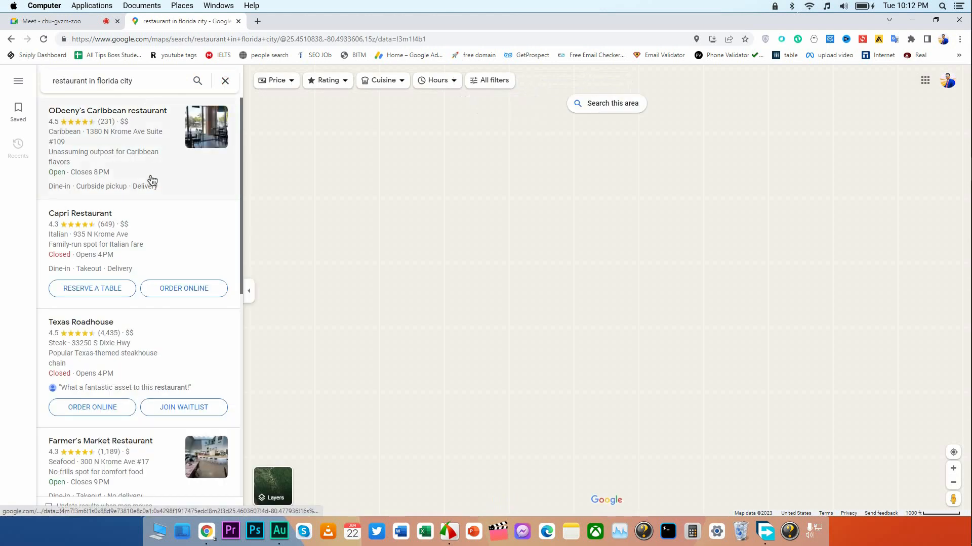
Look through the list of Florida City restaurant results, checking the names, ratings and review counts.
{"action": "scroll", "coordinate": [152, 180], "scroll_direction": "down", "scroll_amount": 10}
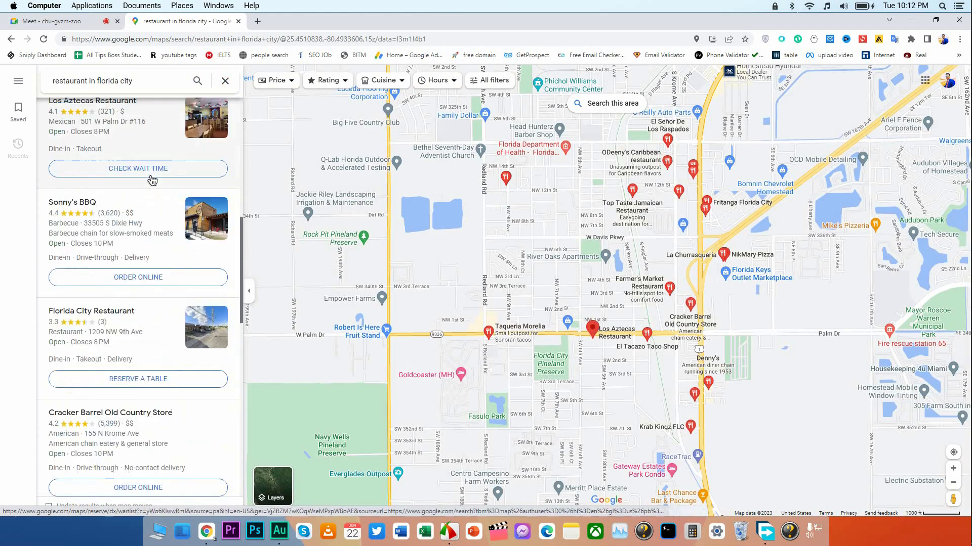
{"action": "scroll", "coordinate": [152, 180], "scroll_direction": "down", "scroll_amount": 10}
{"action": "scroll", "coordinate": [131, 199], "scroll_direction": "up", "scroll_amount": 8}
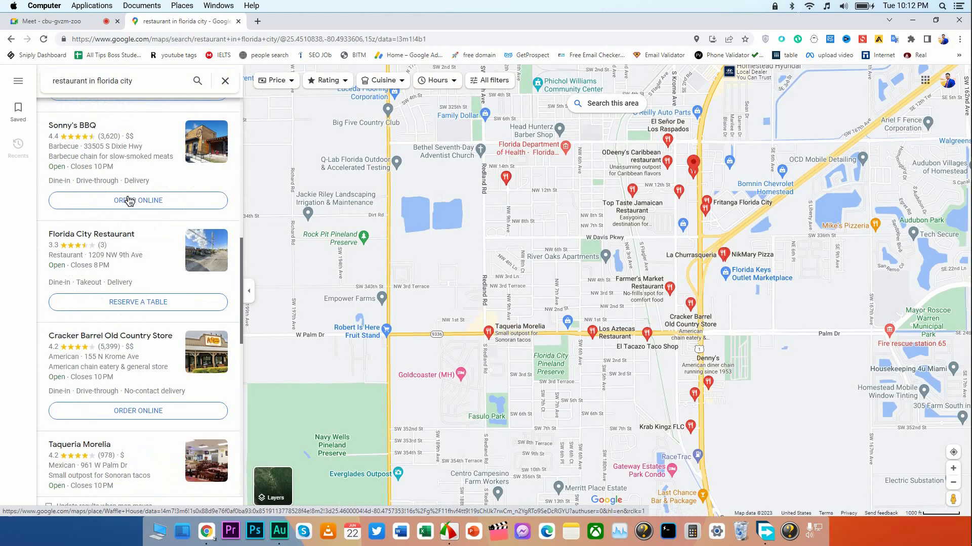
{"action": "scroll", "coordinate": [130, 200], "scroll_direction": "up", "scroll_amount": 10}
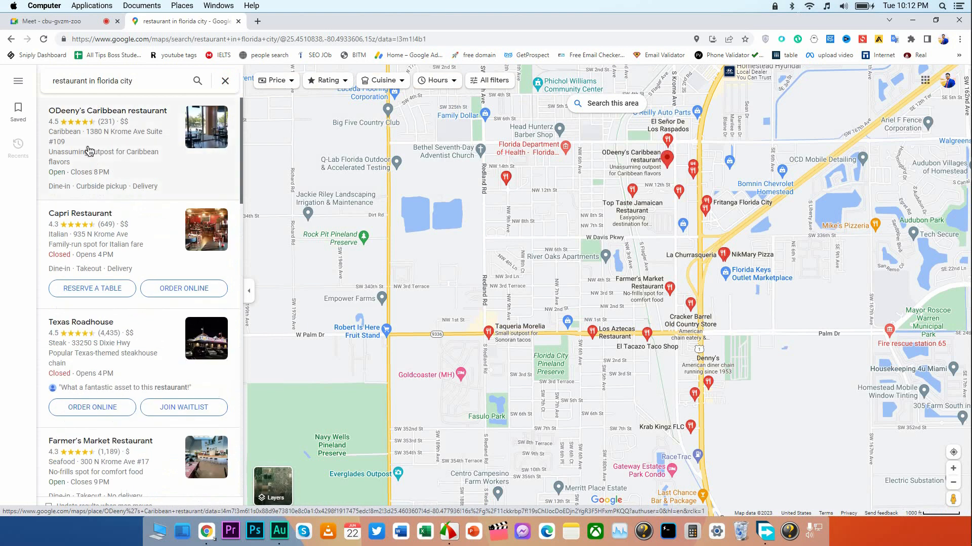
{"action": "scroll", "coordinate": [85, 178], "scroll_direction": "down", "scroll_amount": 8}
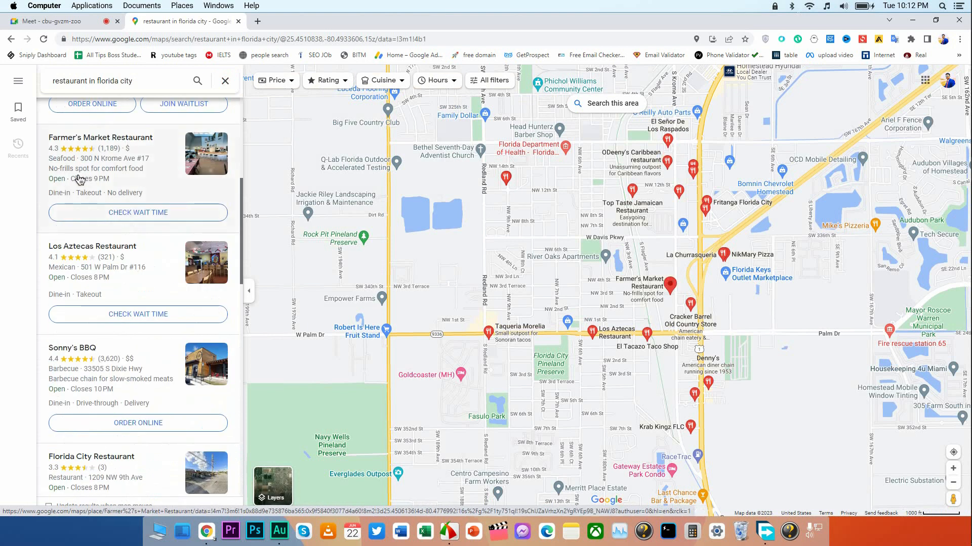
{"action": "scroll", "coordinate": [91, 196], "scroll_direction": "down", "scroll_amount": 10}
{"action": "scroll", "coordinate": [91, 196], "scroll_direction": "up", "scroll_amount": 5}
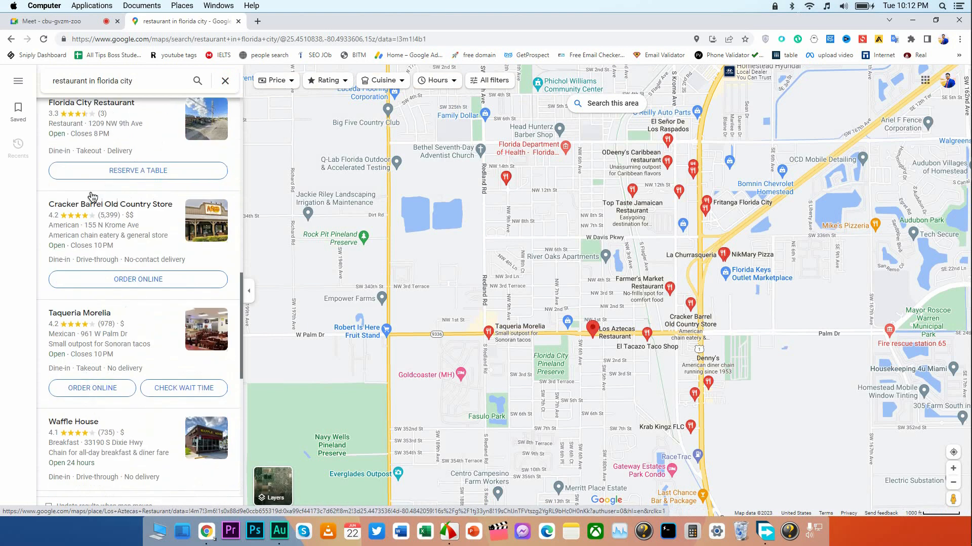
{"action": "scroll", "coordinate": [91, 196], "scroll_direction": "down", "scroll_amount": 8}
{"action": "scroll", "coordinate": [91, 197], "scroll_direction": "down", "scroll_amount": 12}
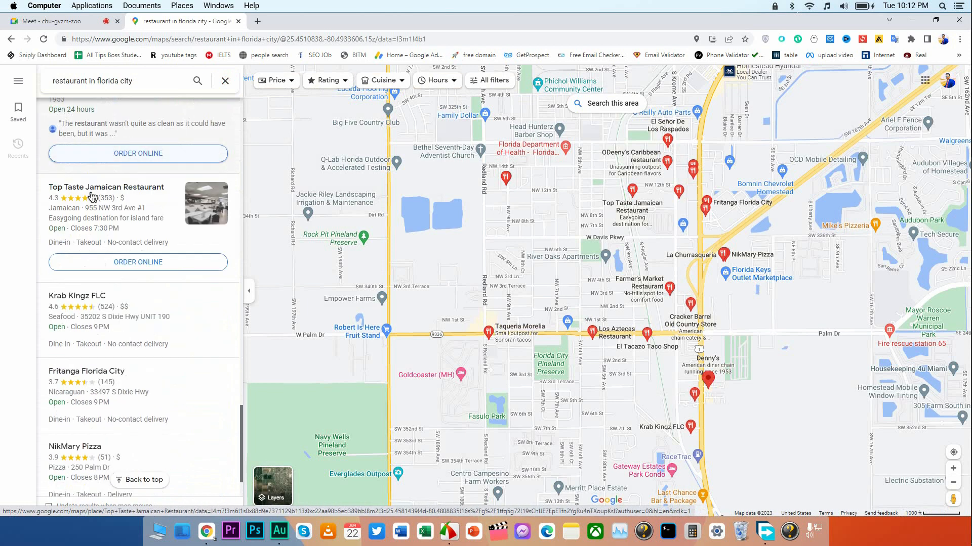
{"action": "scroll", "coordinate": [91, 196], "scroll_direction": "up", "scroll_amount": 20}
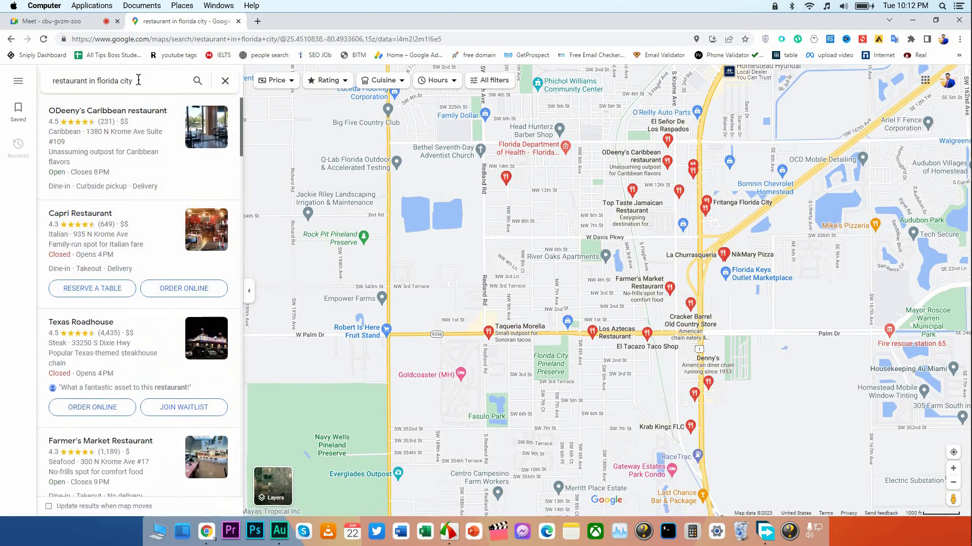
Admit the waiting participant to the Google Meet call and return to the map results.
{"action": "left_click", "coordinate": [55, 21]}
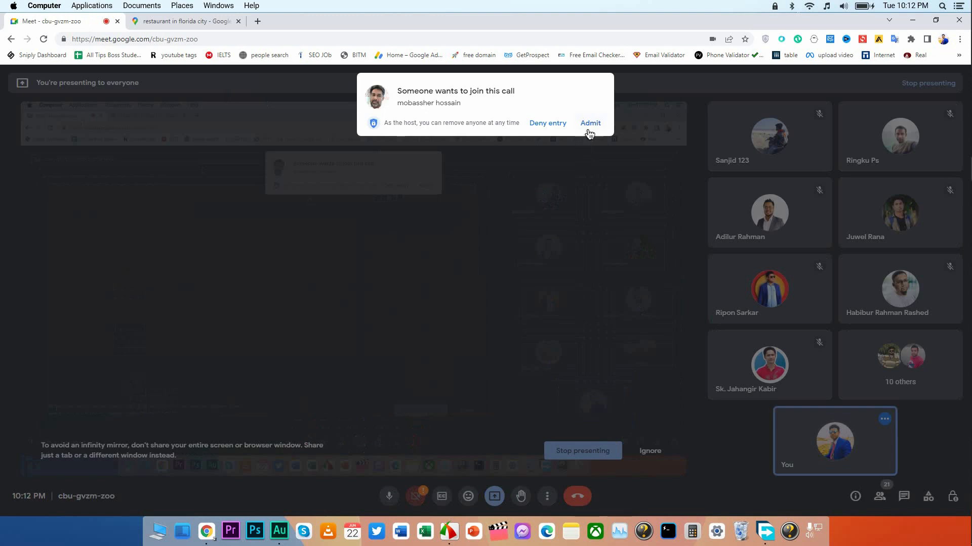
{"action": "left_click", "coordinate": [589, 124]}
{"action": "left_click", "coordinate": [185, 21]}
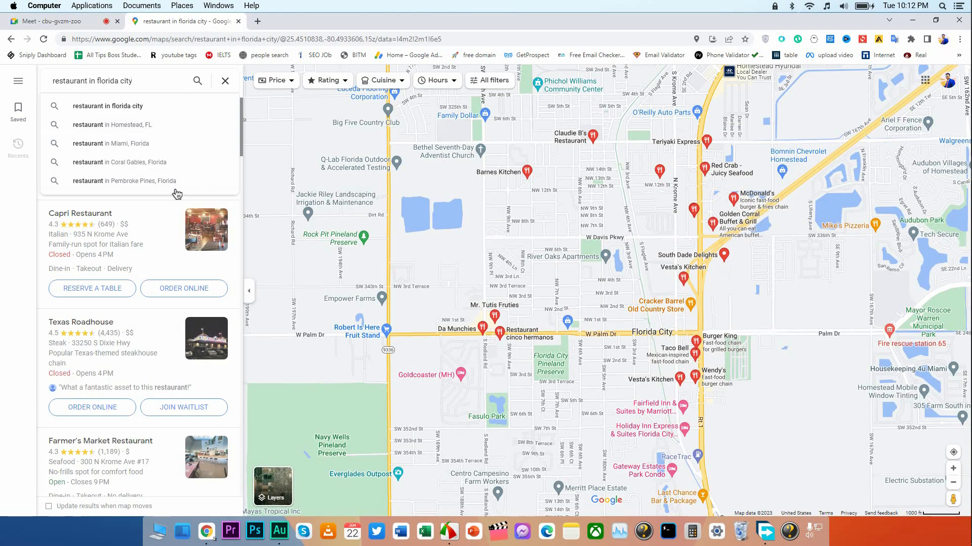
Open the ODeeny's Caribbean restaurant listing in a separate tab and switch to it.
{"action": "left_click", "coordinate": [13, 203]}
{"action": "scroll", "coordinate": [172, 241], "scroll_direction": "down", "scroll_amount": 4}
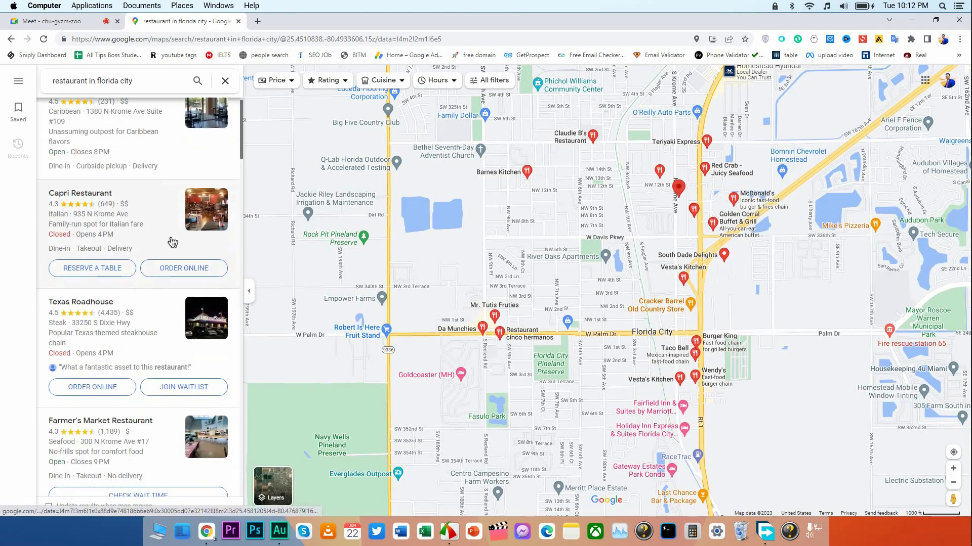
{"action": "scroll", "coordinate": [172, 242], "scroll_direction": "up", "scroll_amount": 4}
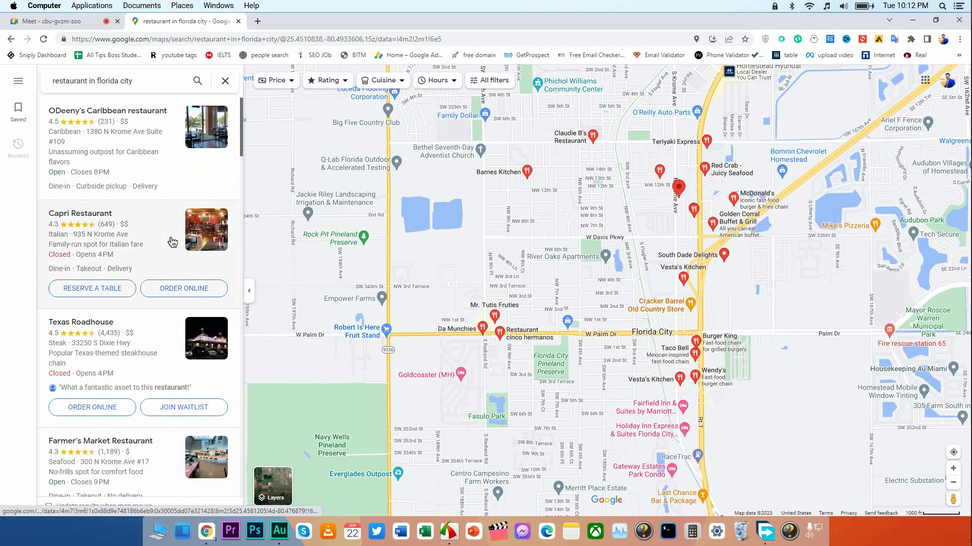
{"action": "right_click", "coordinate": [125, 117]}
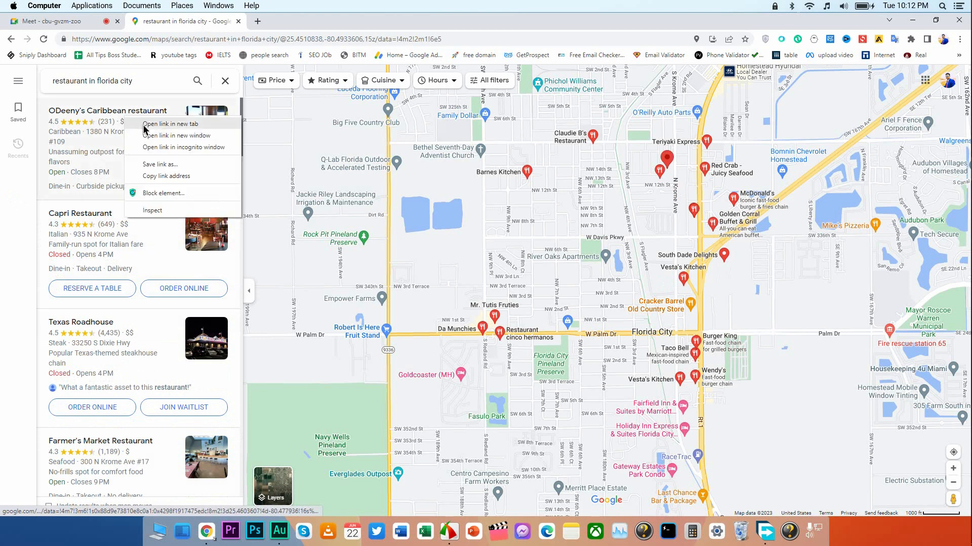
{"action": "left_click", "coordinate": [143, 127]}
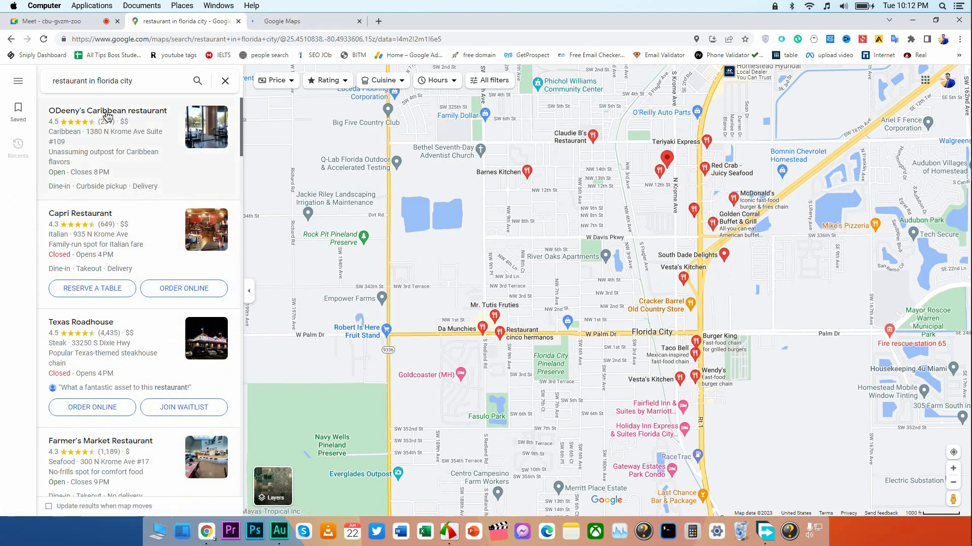
{"action": "left_click", "coordinate": [293, 23]}
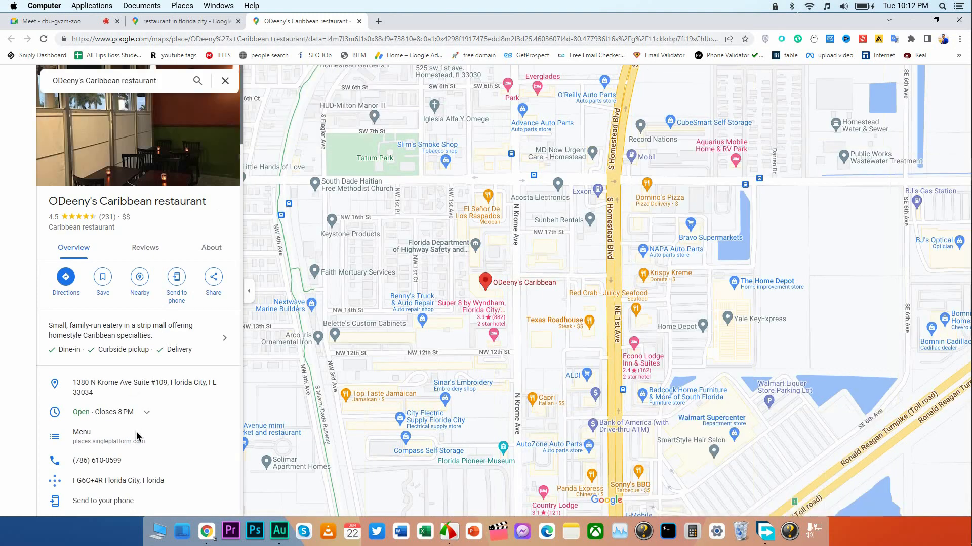
Examine the ODeeny's Caribbean restaurant overview for its address, phone number and website information.
{"action": "scroll", "coordinate": [117, 369], "scroll_direction": "down", "scroll_amount": 1}
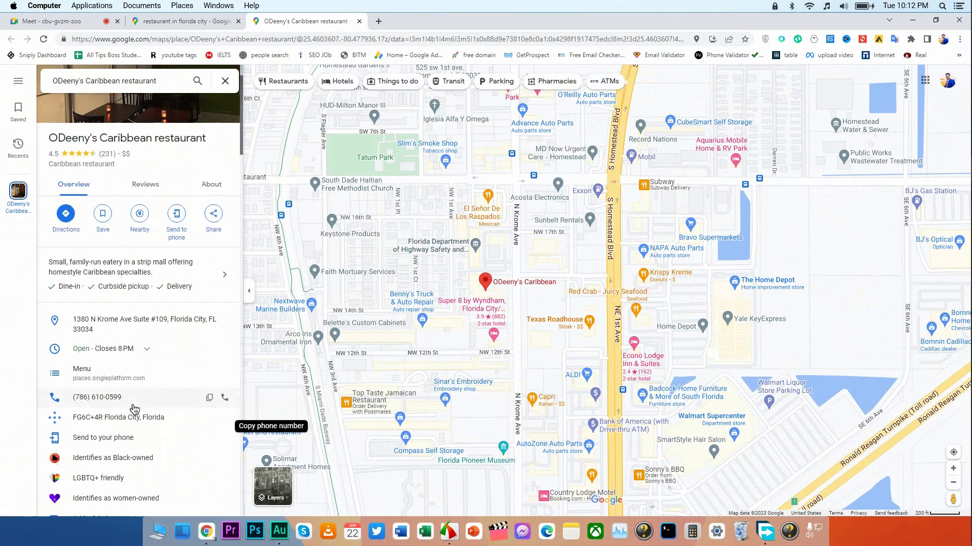
{"action": "scroll", "coordinate": [134, 409], "scroll_direction": "down", "scroll_amount": 5}
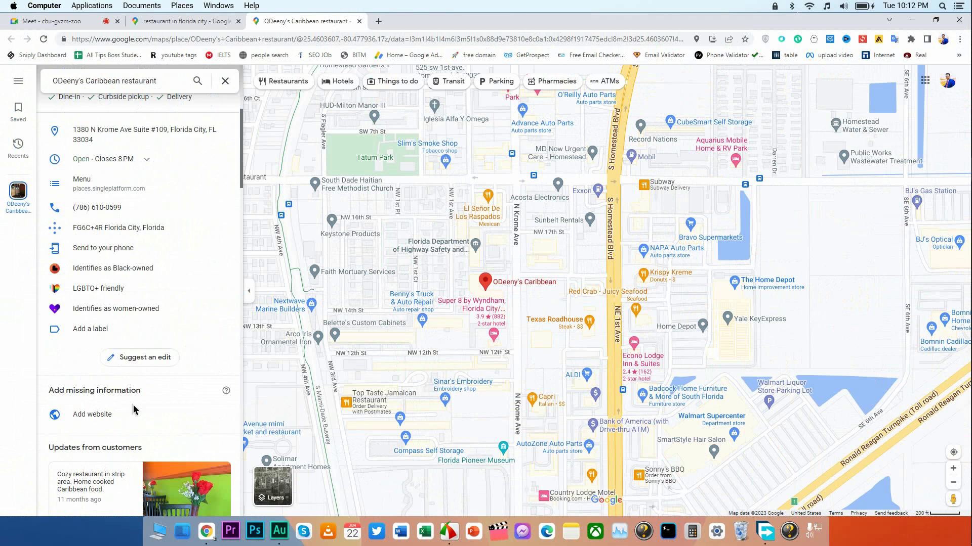
{"action": "scroll", "coordinate": [133, 405], "scroll_direction": "up", "scroll_amount": 7}
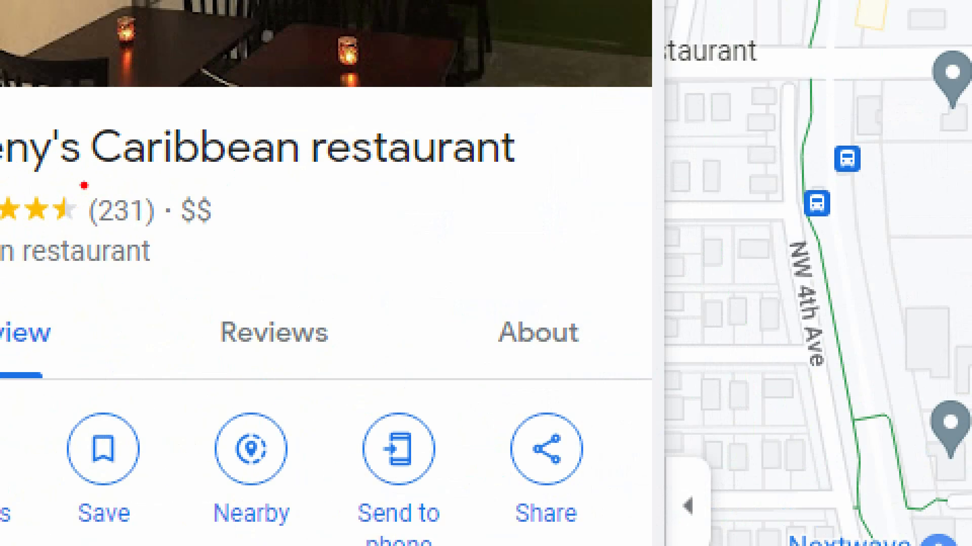
Check the restaurant's review count and price level, view its reviews and overall rating, and return to the overview.
{"action": "left_click_drag", "start_coordinate": [84, 185], "coordinate": [173, 234]}
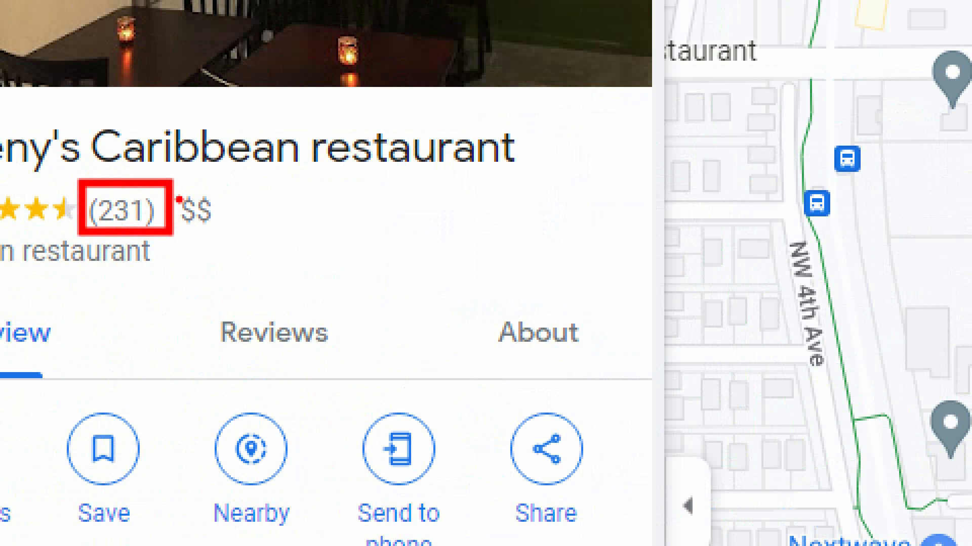
{"action": "mouse_move", "coordinate": [180, 195]}
{"action": "left_mouse_down"}
{"action": "mouse_move", "coordinate": [197, 224]}
{"action": "mouse_move", "coordinate": [233, 238]}
{"action": "left_mouse_up"}
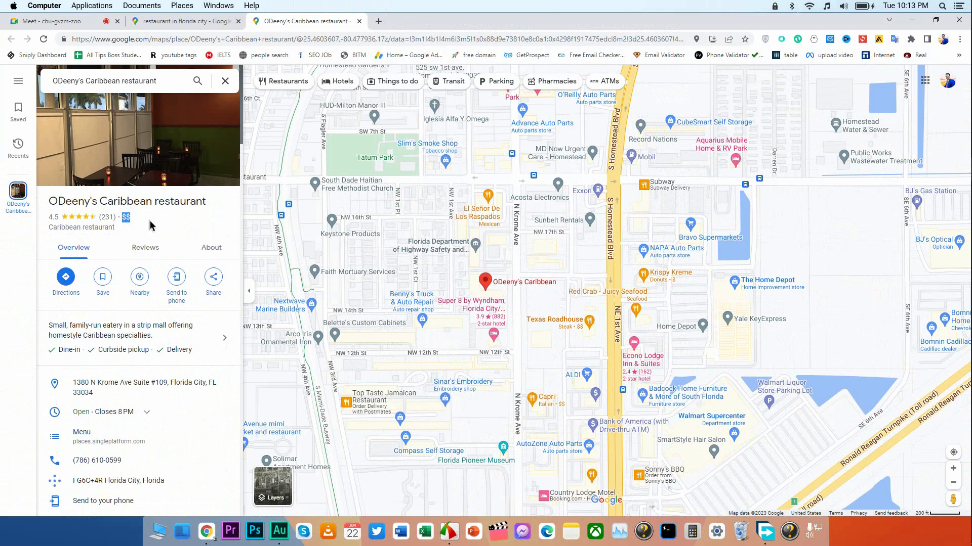
{"action": "left_click", "coordinate": [145, 248]}
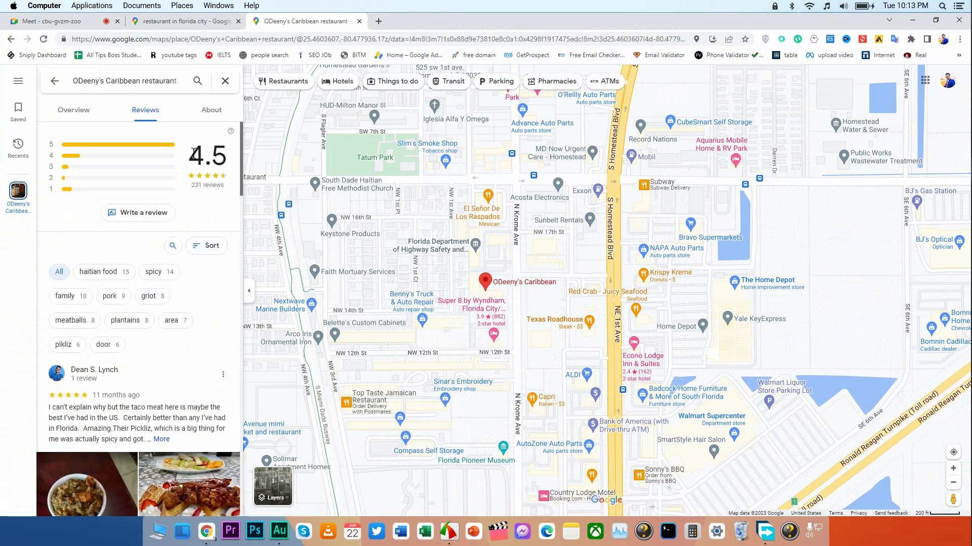
{"action": "left_click_drag", "start_coordinate": [193, 153], "coordinate": [220, 158]}
{"action": "left_click", "coordinate": [85, 114]}
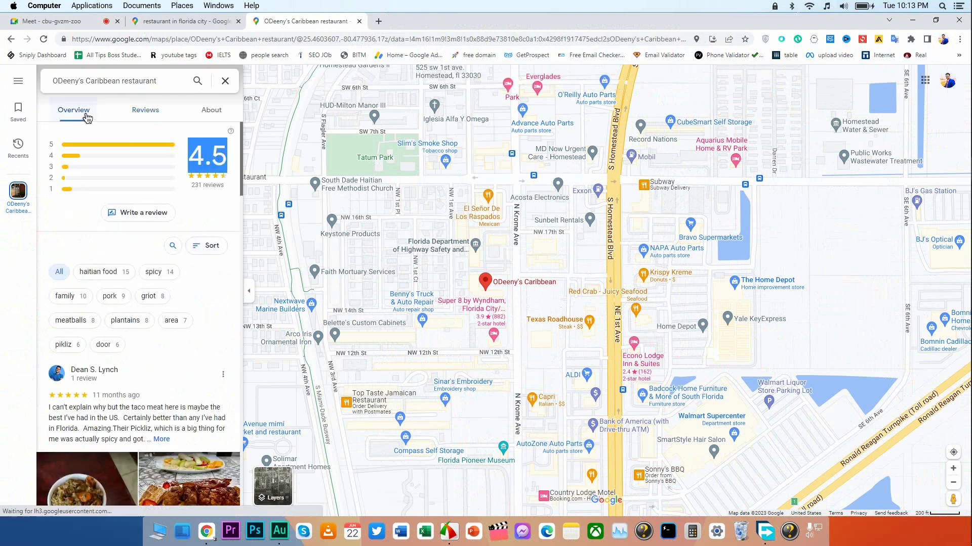
Look over the Florida City restaurant results again and close the ODeeny's Caribbean restaurant tab.
{"action": "left_click", "coordinate": [189, 22]}
{"action": "scroll", "coordinate": [136, 208], "scroll_direction": "down", "scroll_amount": 3}
{"action": "scroll", "coordinate": [137, 207], "scroll_direction": "down", "scroll_amount": 6}
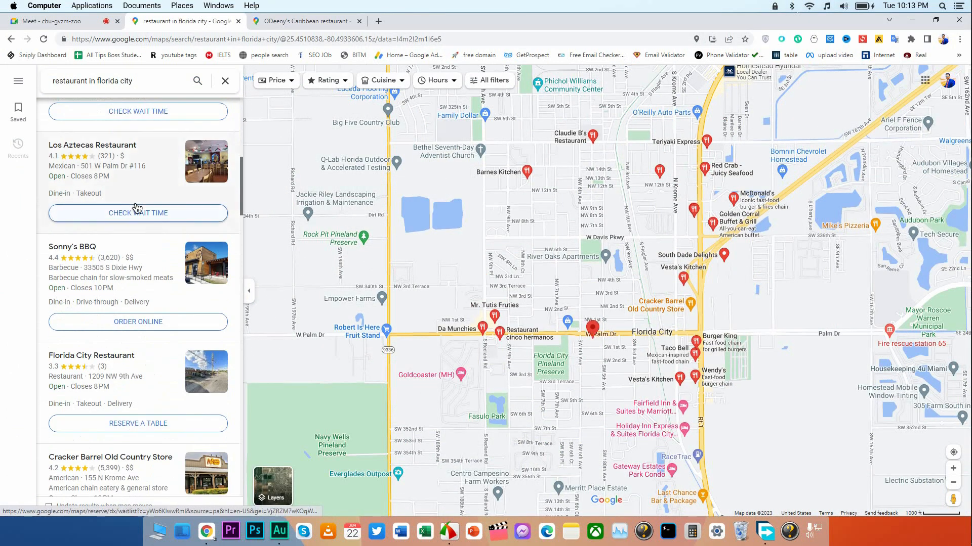
{"action": "scroll", "coordinate": [137, 208], "scroll_direction": "down", "scroll_amount": 2}
{"action": "scroll", "coordinate": [136, 207], "scroll_direction": "up", "scroll_amount": 5}
{"action": "scroll", "coordinate": [136, 207], "scroll_direction": "up", "scroll_amount": 5}
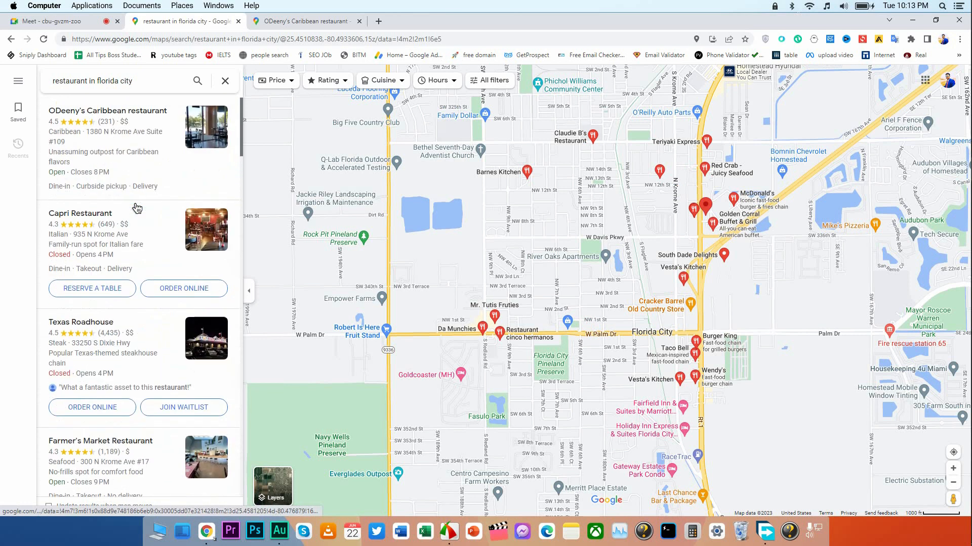
{"action": "left_click", "coordinate": [359, 21]}
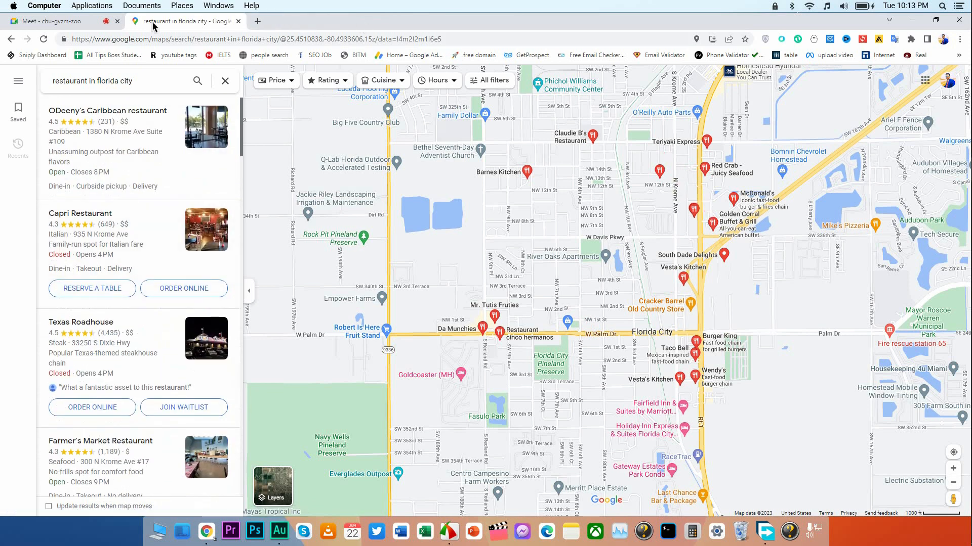
Look in on the Google Meet call and open phantombuster.com in a new browser tab.
{"action": "left_click", "coordinate": [95, 21]}
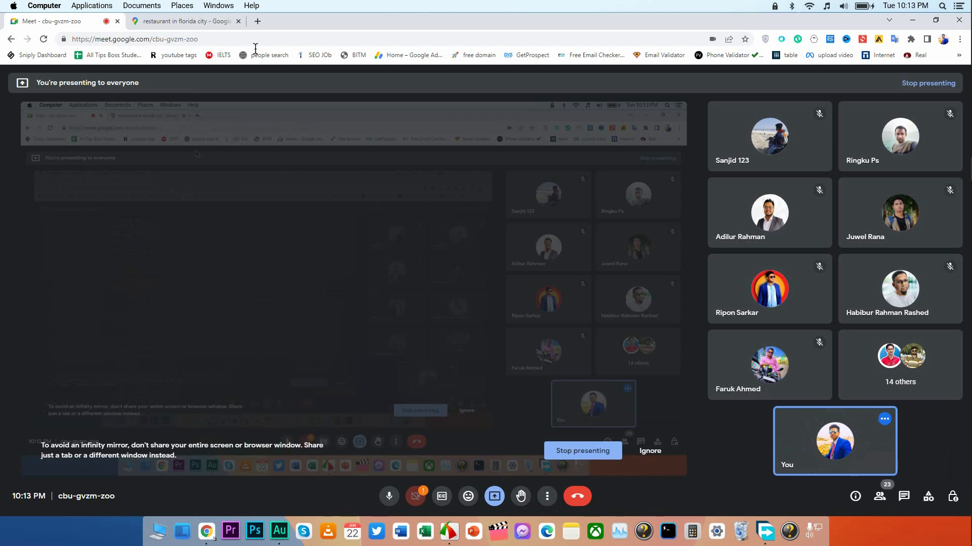
{"action": "left_click", "coordinate": [258, 20]}
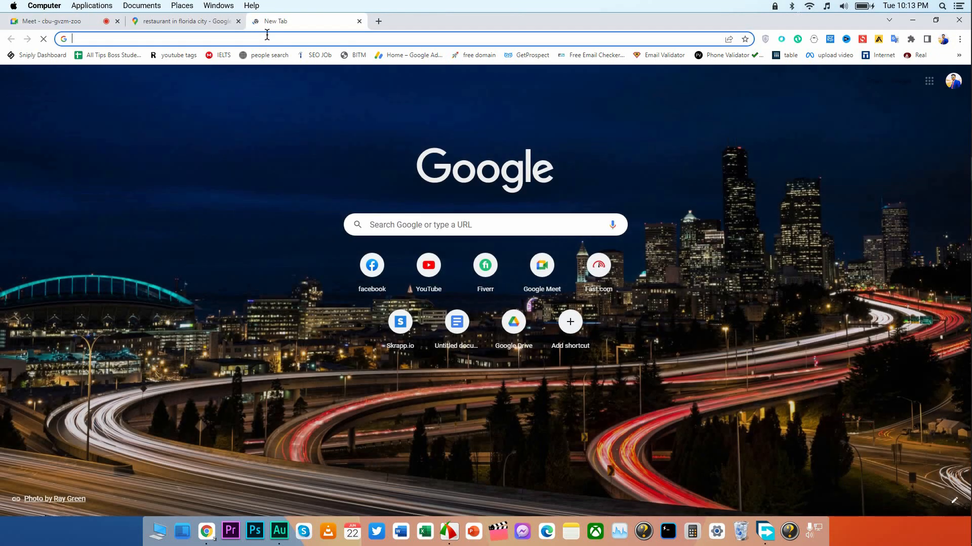
{"action": "type", "text": "phantombuster.com"}
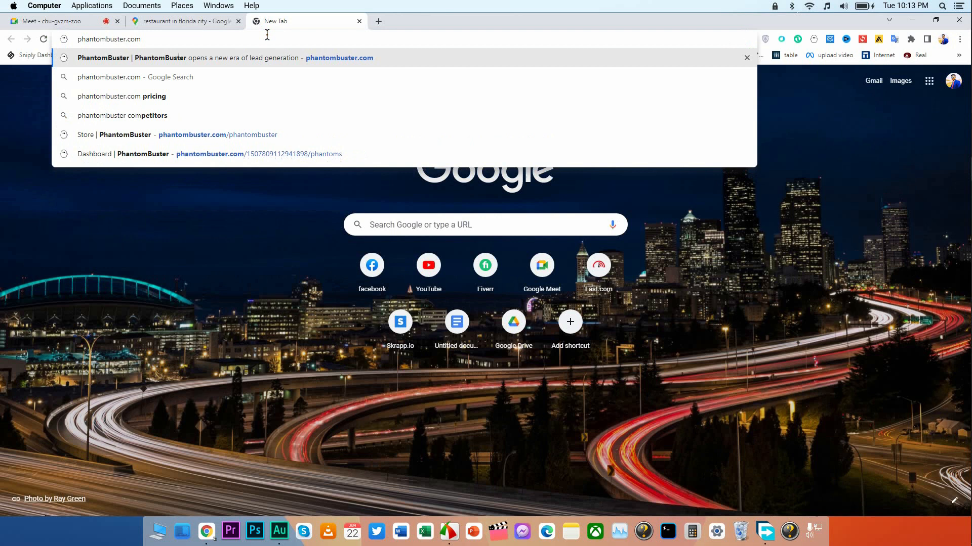
{"action": "key", "text": "Return"}
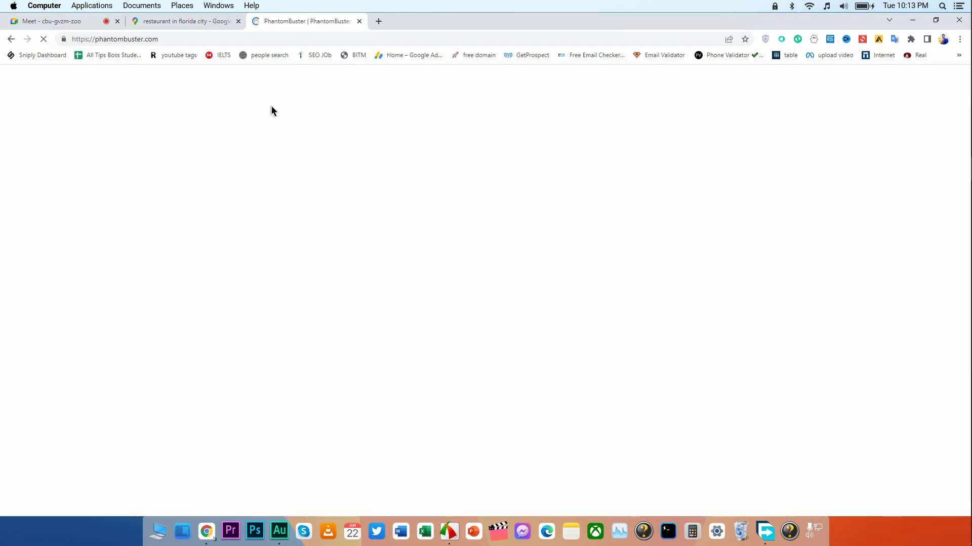
Check the Google Meet call and its host controls.
{"action": "left_click", "coordinate": [80, 23]}
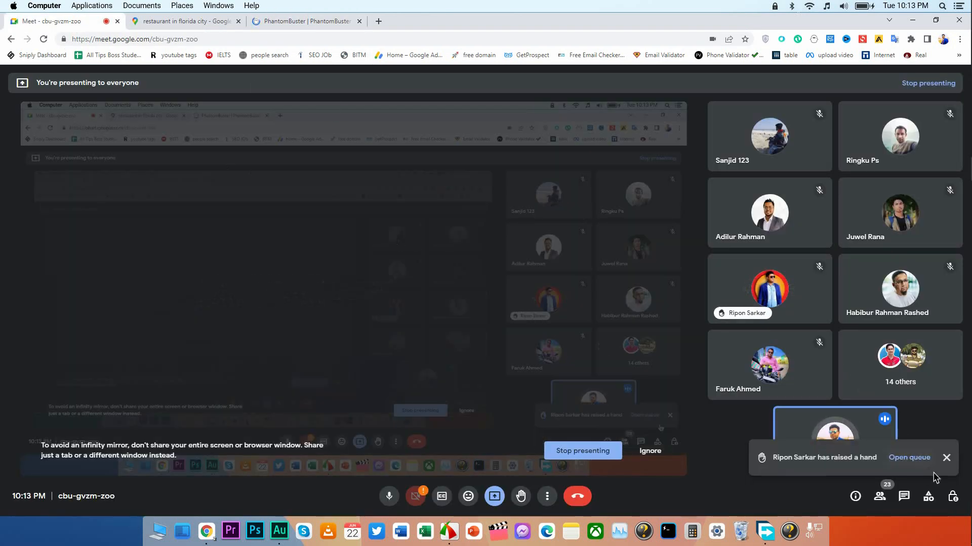
{"action": "left_click", "coordinate": [952, 496]}
{"action": "left_click", "coordinate": [949, 89]}
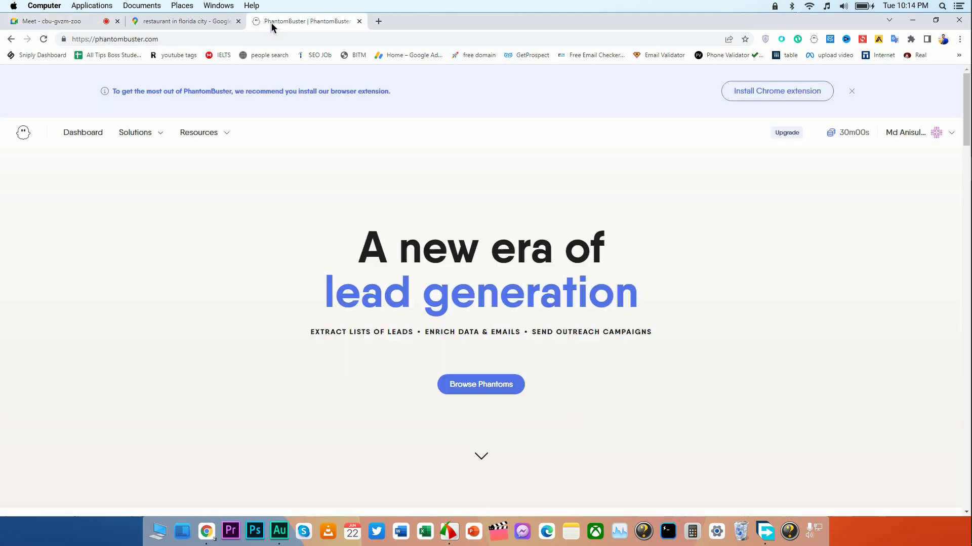
Return to the PhantomBuster page and log out of the current account.
{"action": "left_click", "coordinate": [271, 22]}
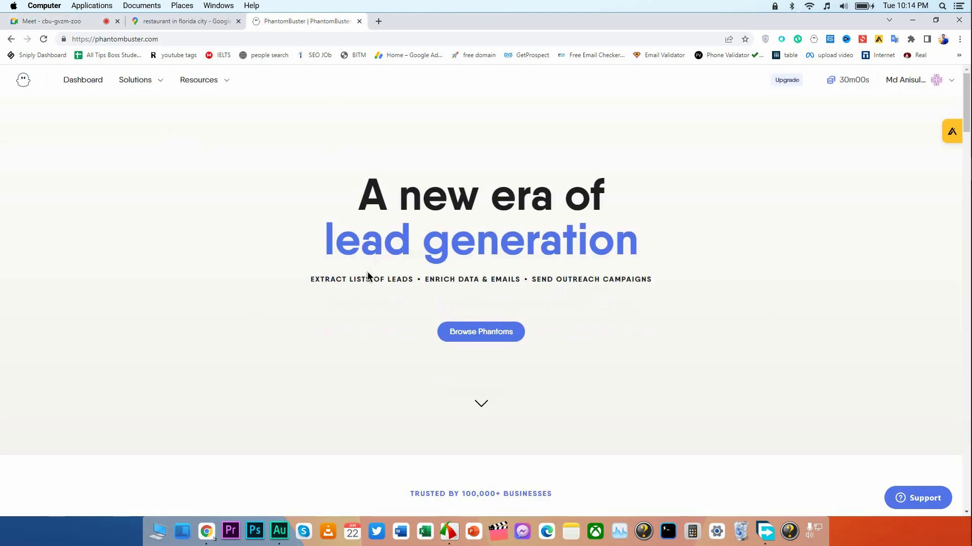
{"action": "left_click", "coordinate": [930, 86]}
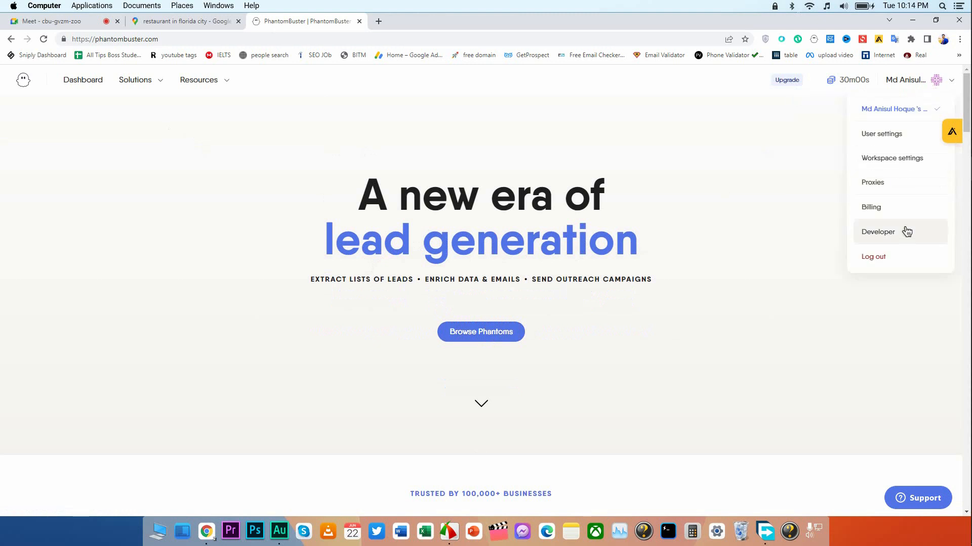
{"action": "left_click", "coordinate": [896, 252]}
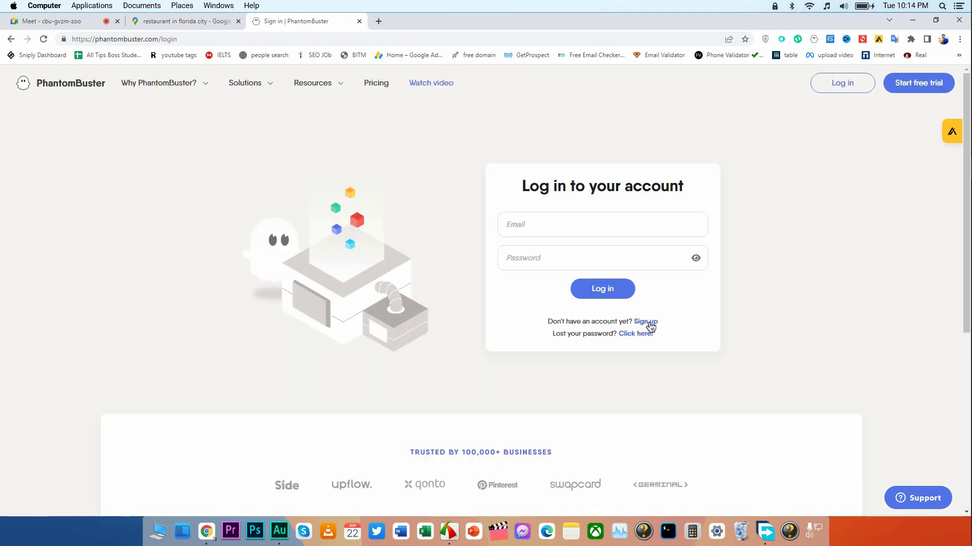
Remove the PhantomBuster extension from Chrome.
{"action": "right_click", "coordinate": [814, 40]}
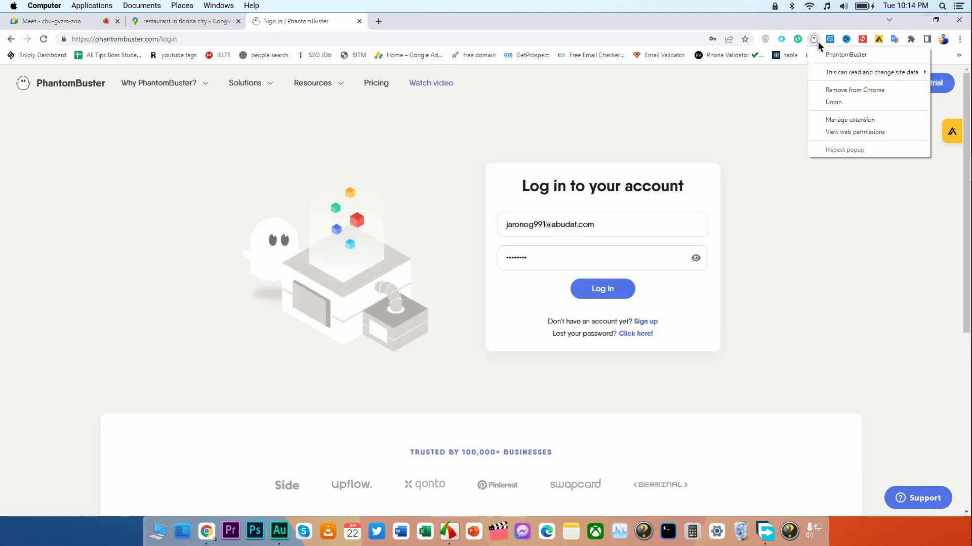
{"action": "left_click", "coordinate": [845, 90]}
{"action": "left_click", "coordinate": [749, 112]}
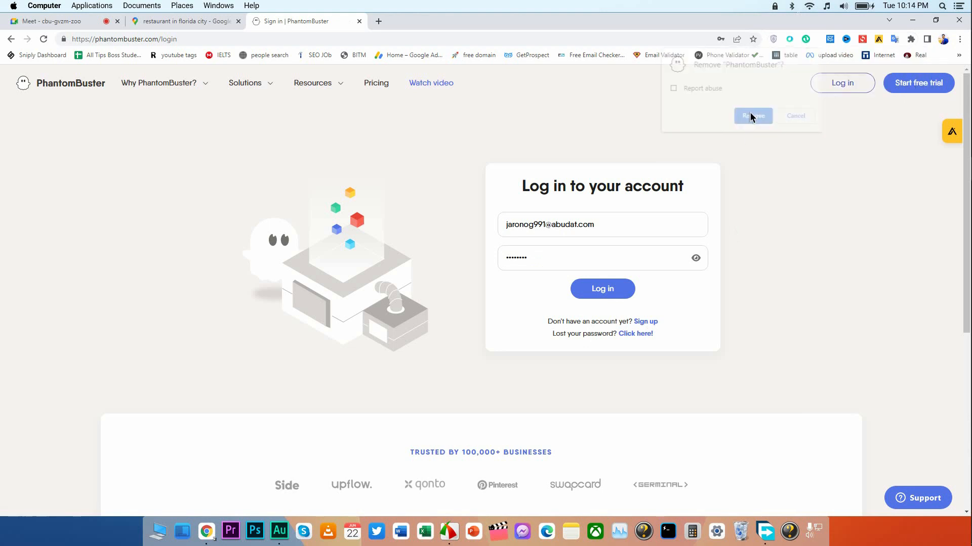
Open the PhantomBuster free trial sign-up form and dismiss the saved login suggestions.
{"action": "left_click", "coordinate": [651, 216]}
{"action": "left_click", "coordinate": [423, 171]}
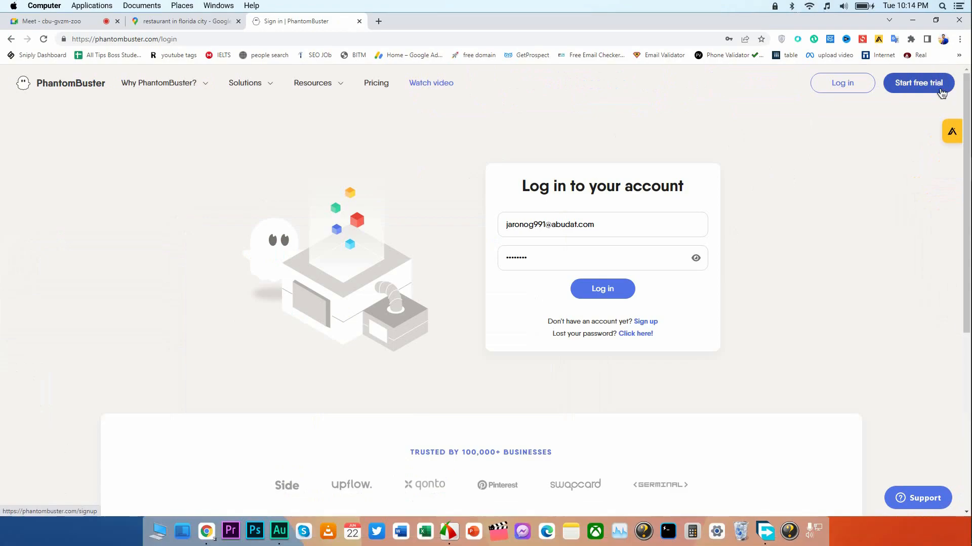
{"action": "left_click", "coordinate": [941, 91]}
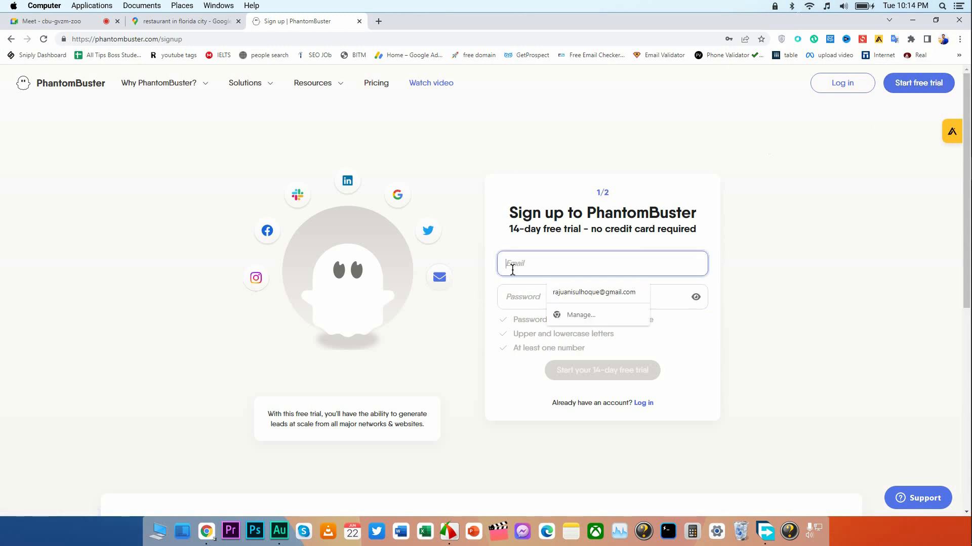
{"action": "left_click", "coordinate": [520, 296]}
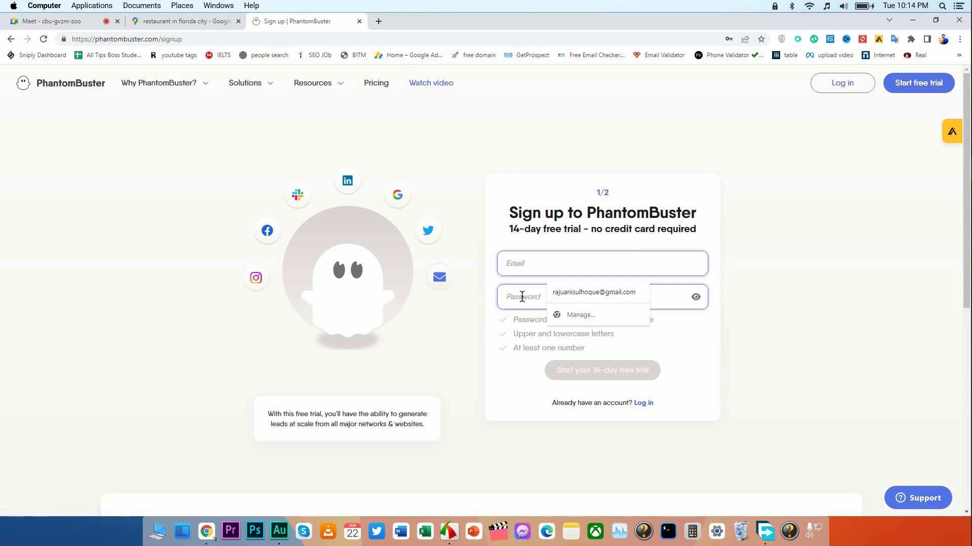
{"action": "left_click", "coordinate": [472, 178]}
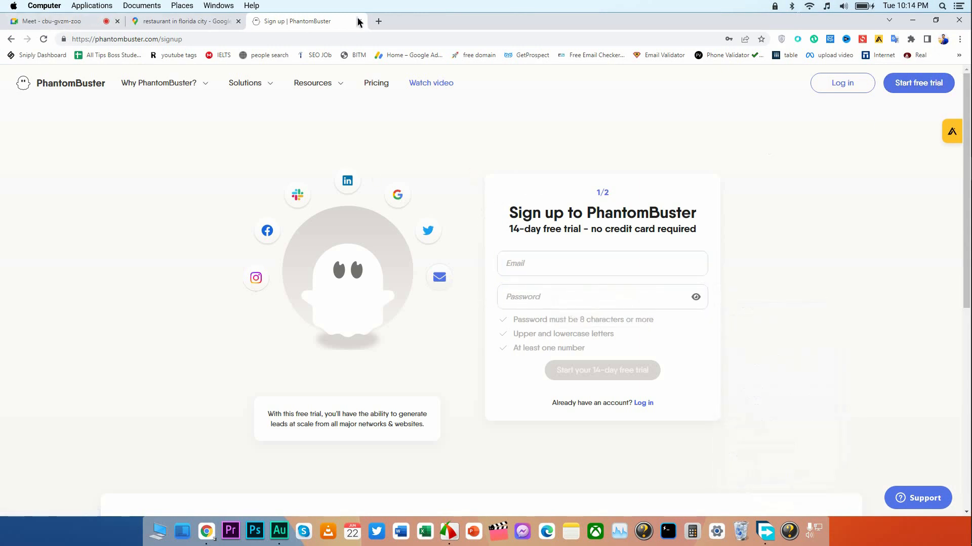
Open the temp-mail.org disposable email site in a new browser tab.
{"action": "left_click", "coordinate": [379, 20]}
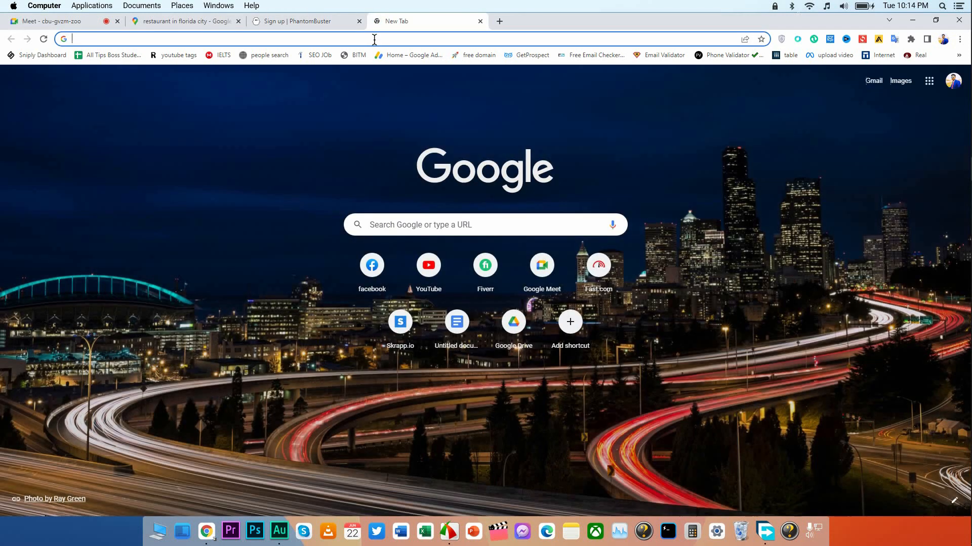
{"action": "type", "text": "temp"}
{"action": "key", "text": "Return"}
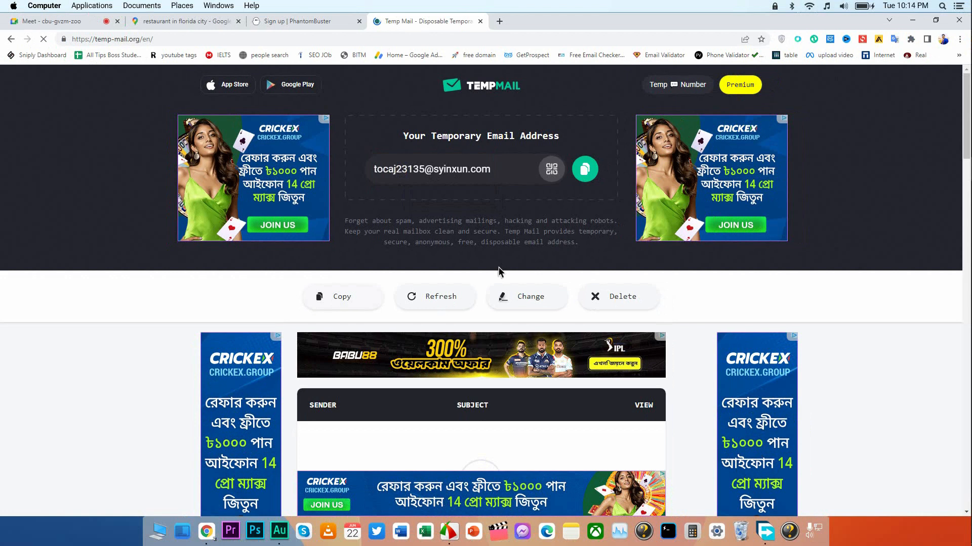
Copy the generated temporary email address and paste it into the email field of the PhantomBuster sign-up form.
{"action": "scroll", "coordinate": [501, 273], "scroll_direction": "down", "scroll_amount": 1}
{"action": "left_click", "coordinate": [532, 253]}
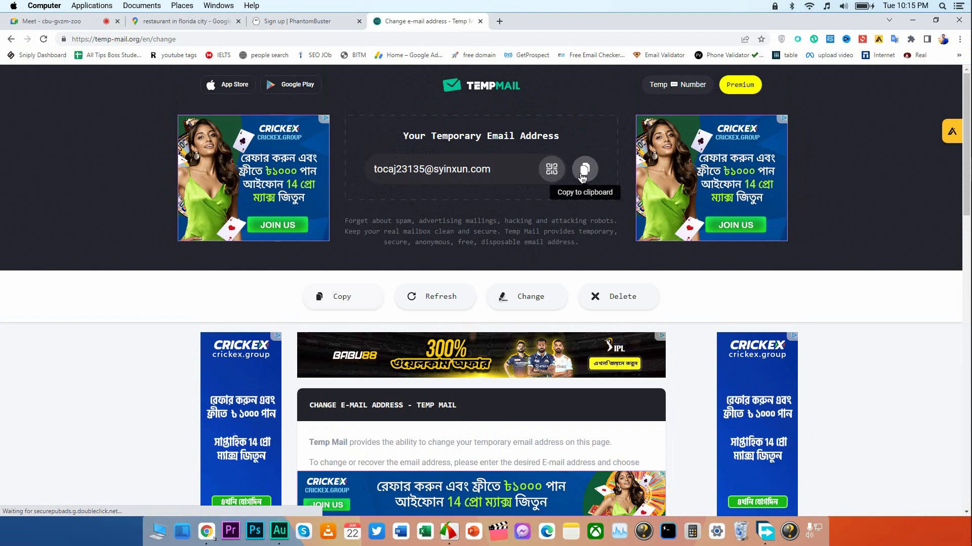
{"action": "left_click", "coordinate": [446, 169]}
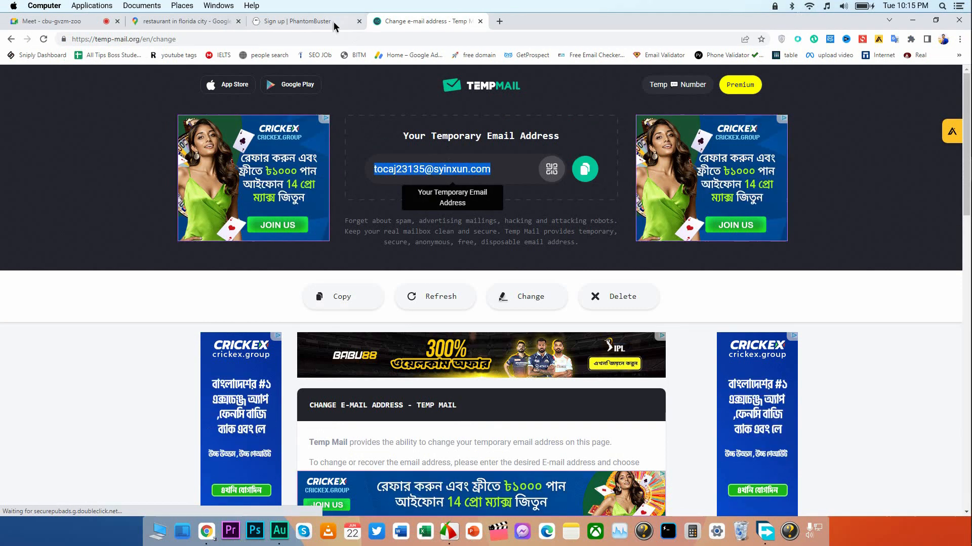
{"action": "left_click", "coordinate": [308, 21]}
{"action": "left_click", "coordinate": [560, 262]}
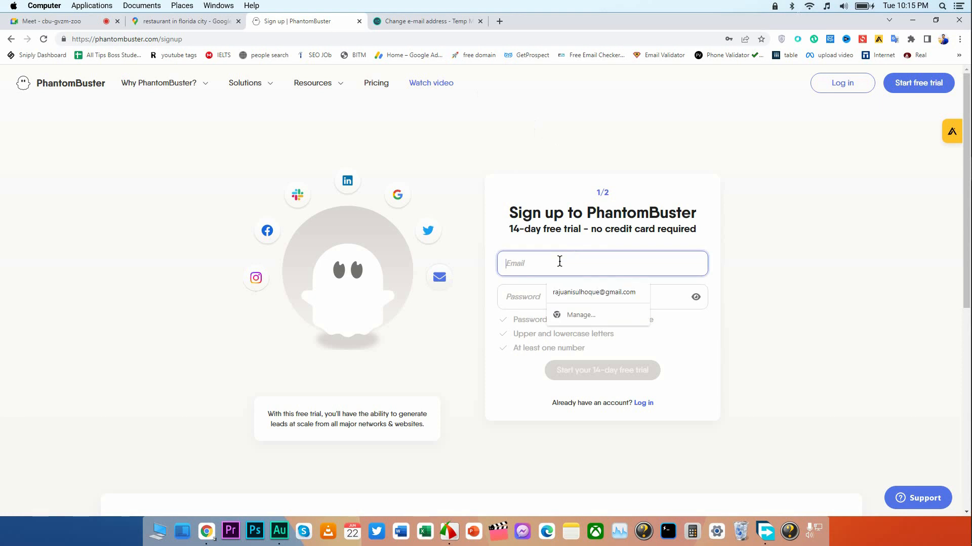
{"action": "key", "text": "ctrl+v"}
Enter an account password that meets the requirements and continue with the 14-day free trial sign-up.
{"action": "left_click", "coordinate": [543, 299]}
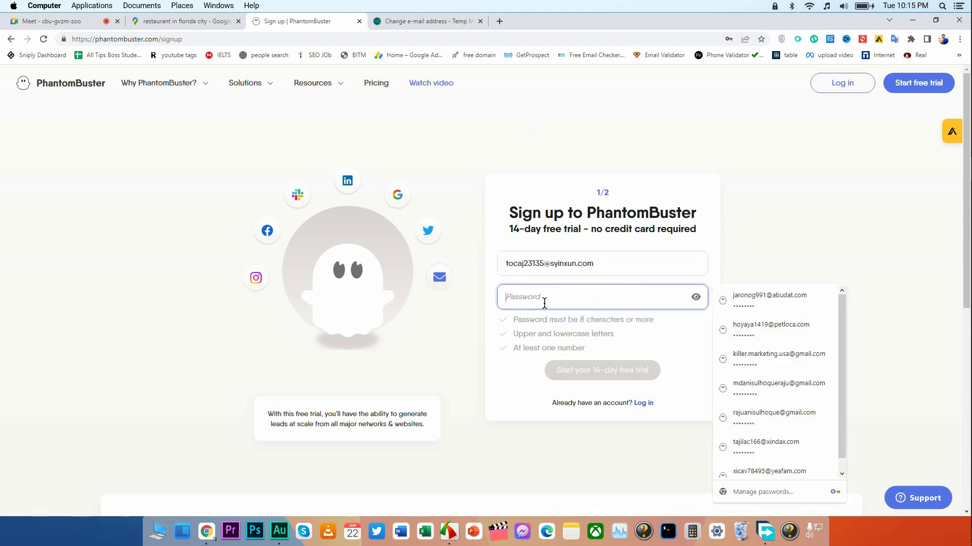
{"action": "type", "text": "Ab••••"}
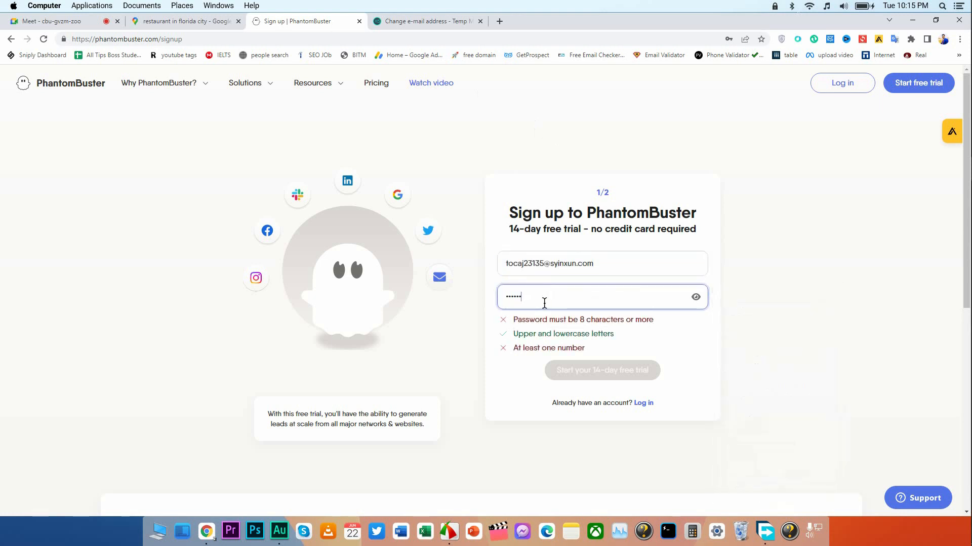
{"action": "type", "text": "••"}
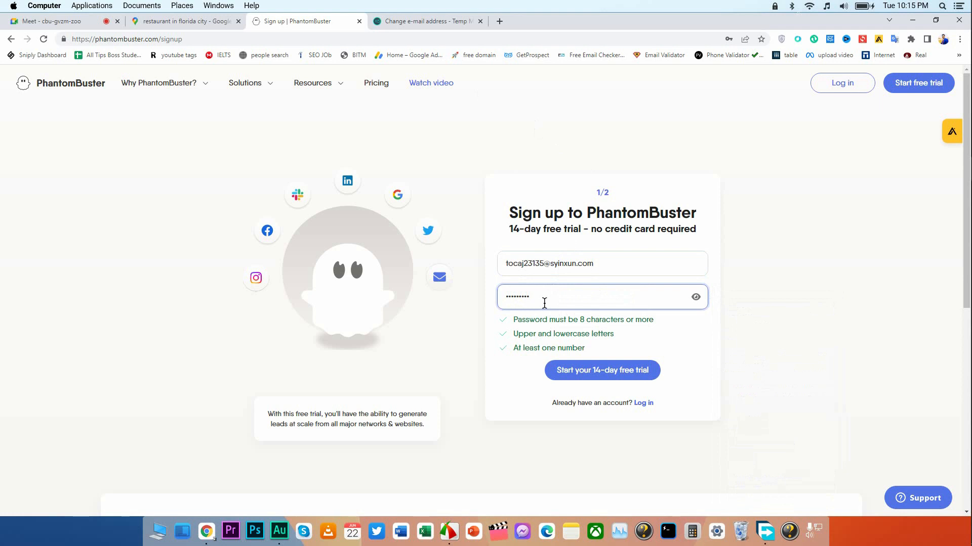
{"action": "left_click", "coordinate": [619, 371]}
Fill in the first name, last name and company name All Tips Boss on the second sign-up page.
{"action": "left_click", "coordinate": [511, 255]}
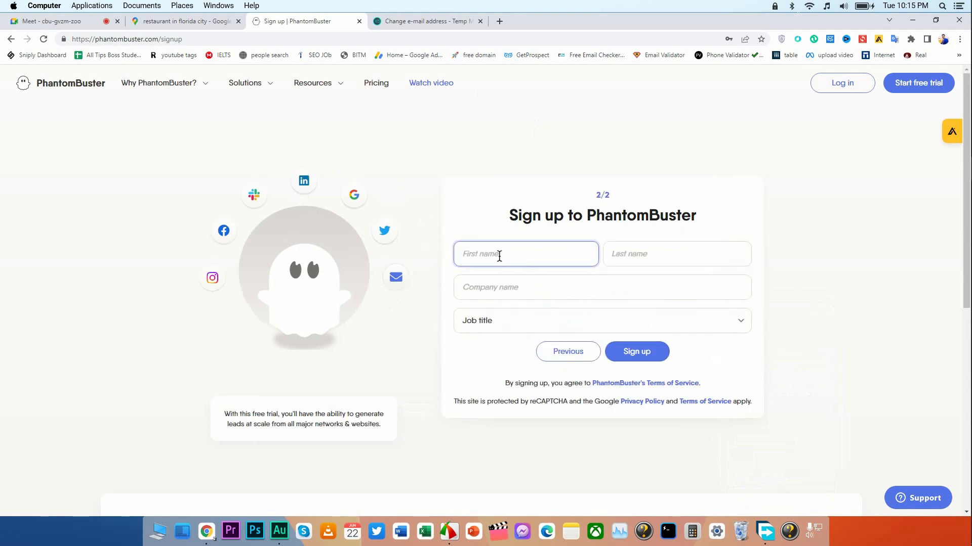
{"action": "left_click", "coordinate": [521, 290]}
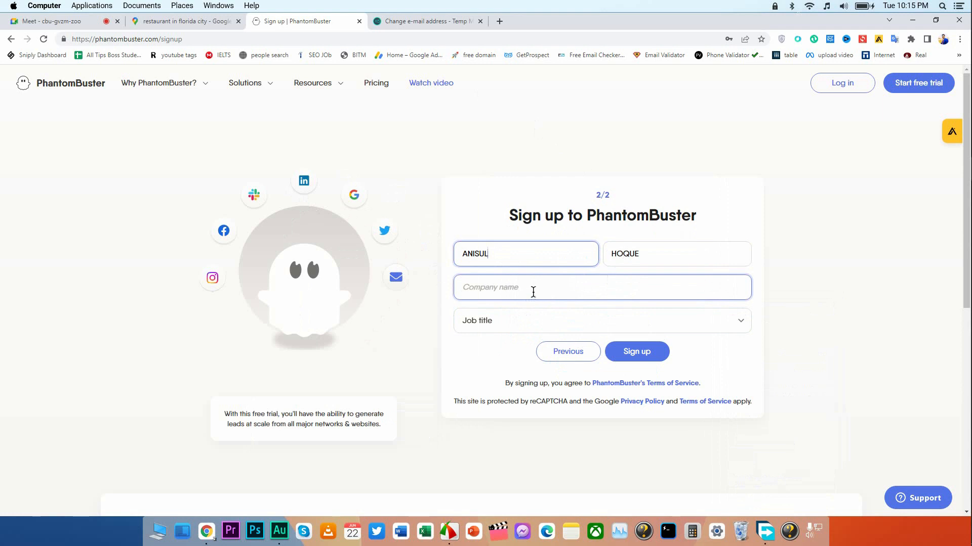
{"action": "left_click", "coordinate": [512, 287]}
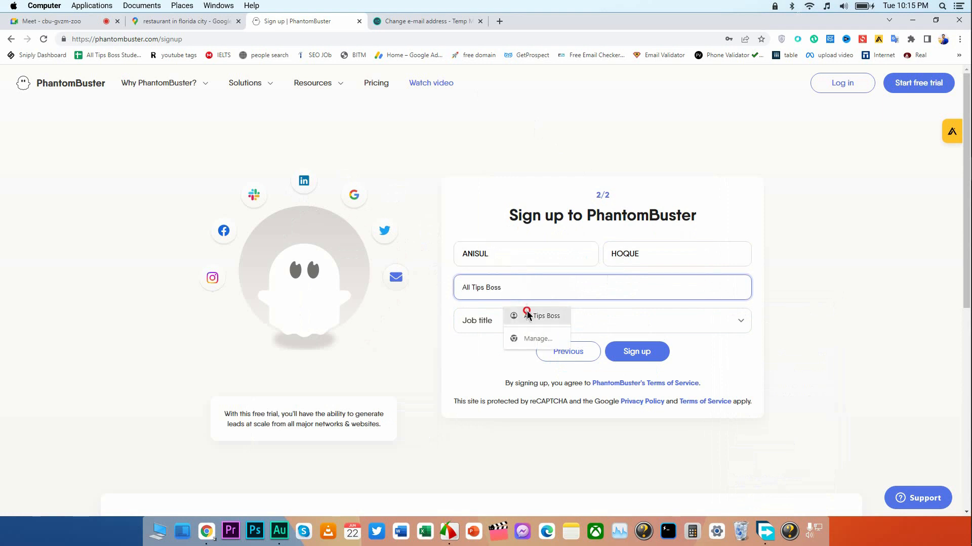
{"action": "left_click", "coordinate": [525, 315]}
{"action": "left_click", "coordinate": [526, 318]}
{"action": "left_click", "coordinate": [522, 338]}
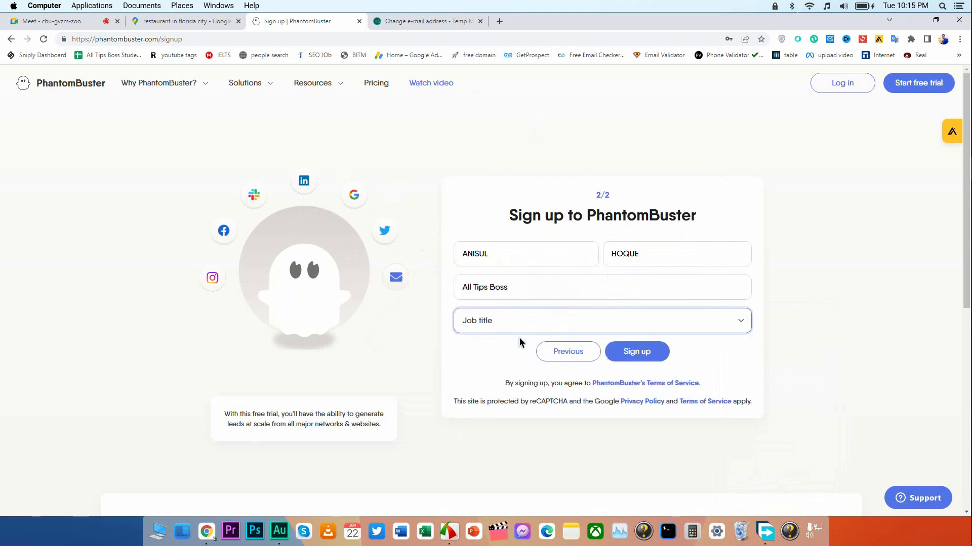
Submit the PhantomBuster sign-up and close the Get started guide to reach the list of Phantoms.
{"action": "left_click", "coordinate": [641, 357]}
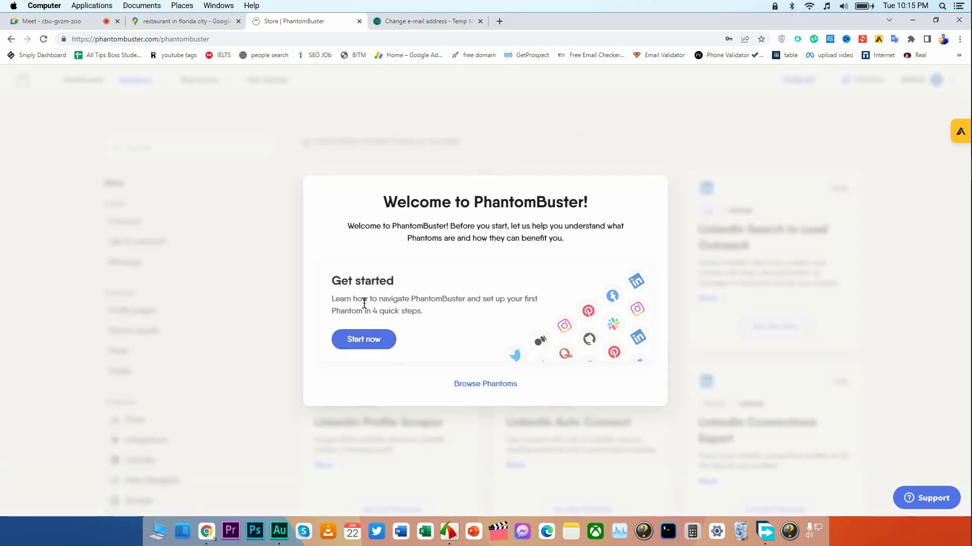
{"action": "left_click", "coordinate": [375, 341]}
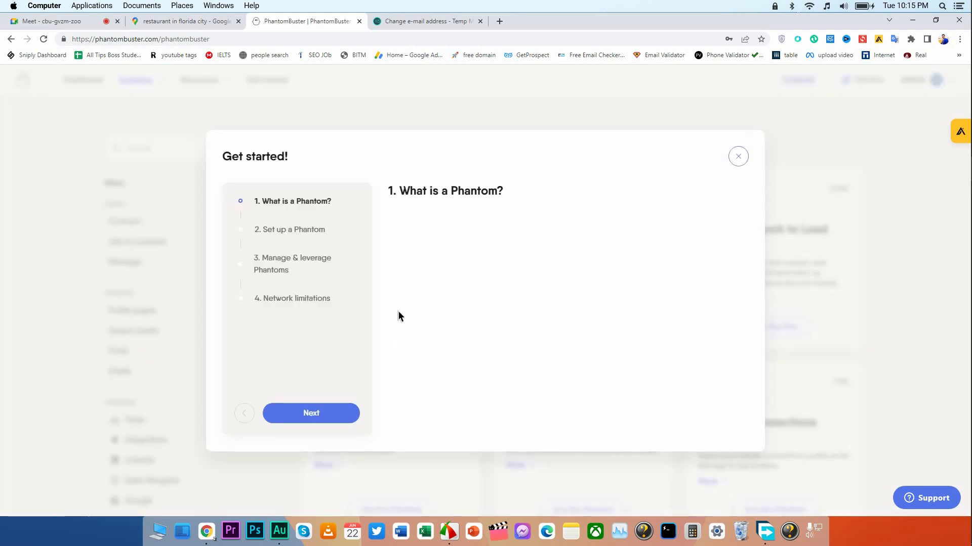
{"action": "left_click", "coordinate": [738, 159]}
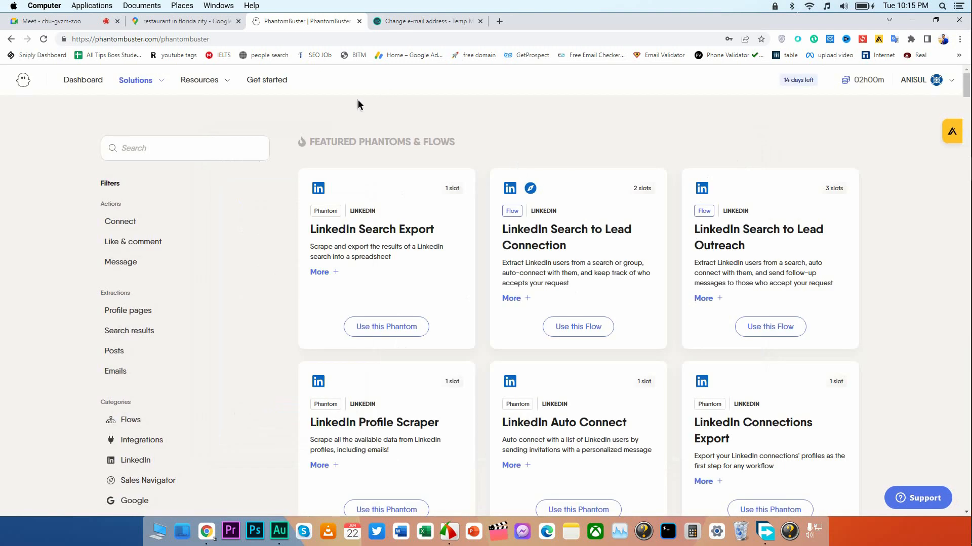
Return to the Temp Mail page and refresh the temporary mailbox's message list.
{"action": "left_click", "coordinate": [410, 22]}
{"action": "scroll", "coordinate": [359, 253], "scroll_direction": "down", "scroll_amount": 4}
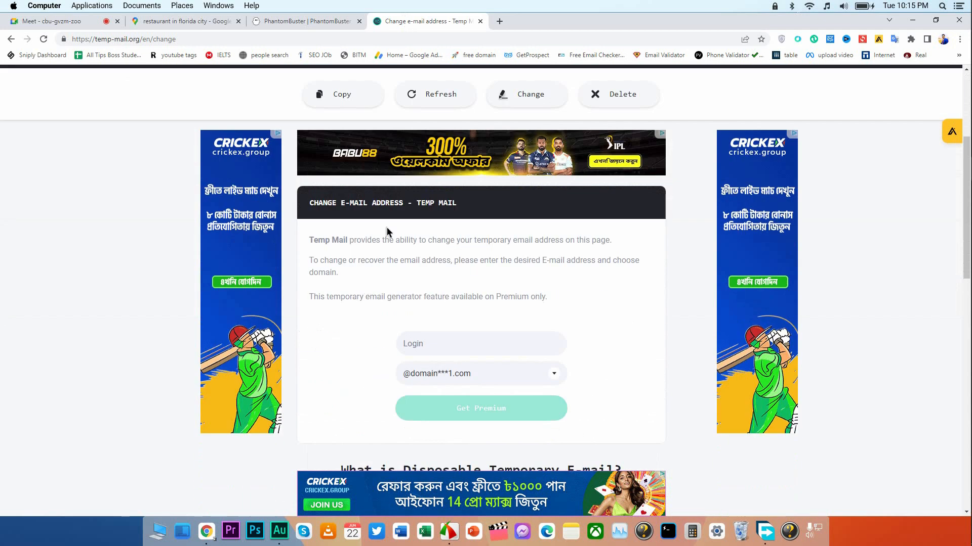
{"action": "scroll", "coordinate": [442, 271], "scroll_direction": "down", "scroll_amount": 5}
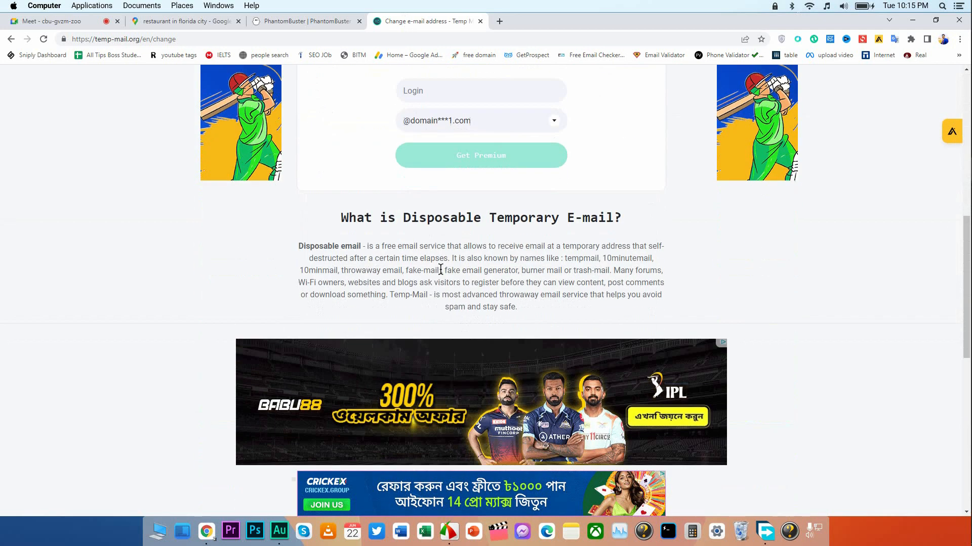
{"action": "scroll", "coordinate": [441, 270], "scroll_direction": "up", "scroll_amount": 4}
{"action": "scroll", "coordinate": [441, 275], "scroll_direction": "up", "scroll_amount": 5}
{"action": "scroll", "coordinate": [441, 275], "scroll_direction": "down", "scroll_amount": 1}
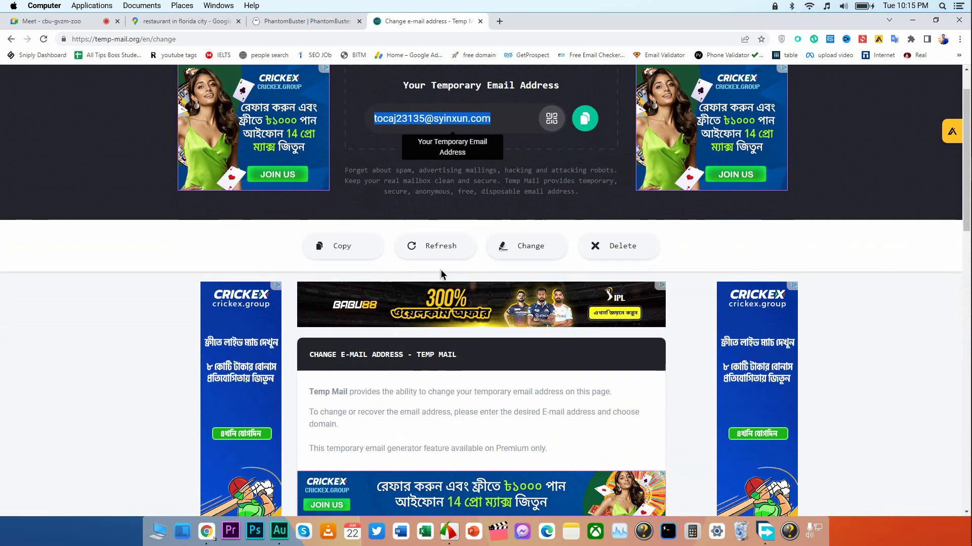
{"action": "scroll", "coordinate": [397, 262], "scroll_direction": "down", "scroll_amount": 2}
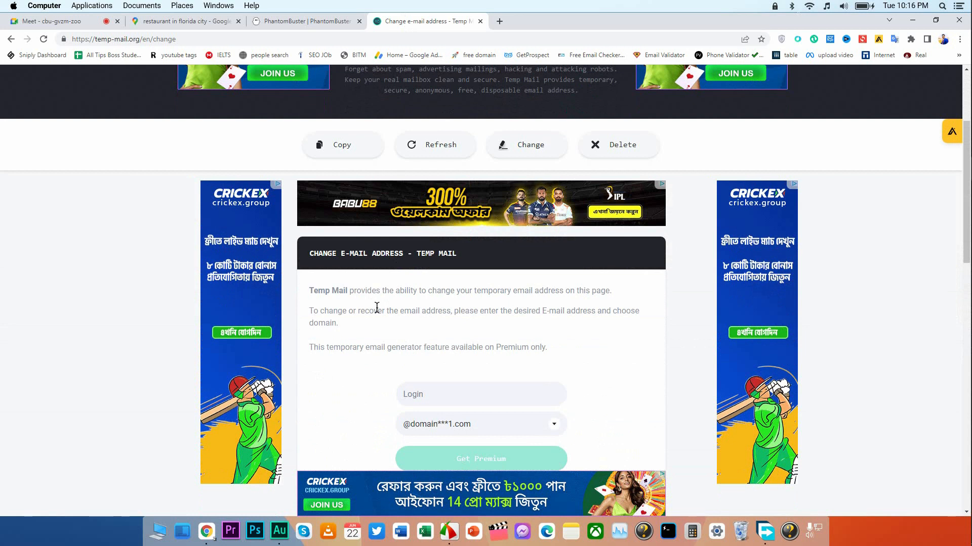
{"action": "scroll", "coordinate": [390, 314], "scroll_direction": "down", "scroll_amount": 2}
{"action": "scroll", "coordinate": [434, 329], "scroll_direction": "down", "scroll_amount": 1}
{"action": "scroll", "coordinate": [437, 328], "scroll_direction": "down", "scroll_amount": 2}
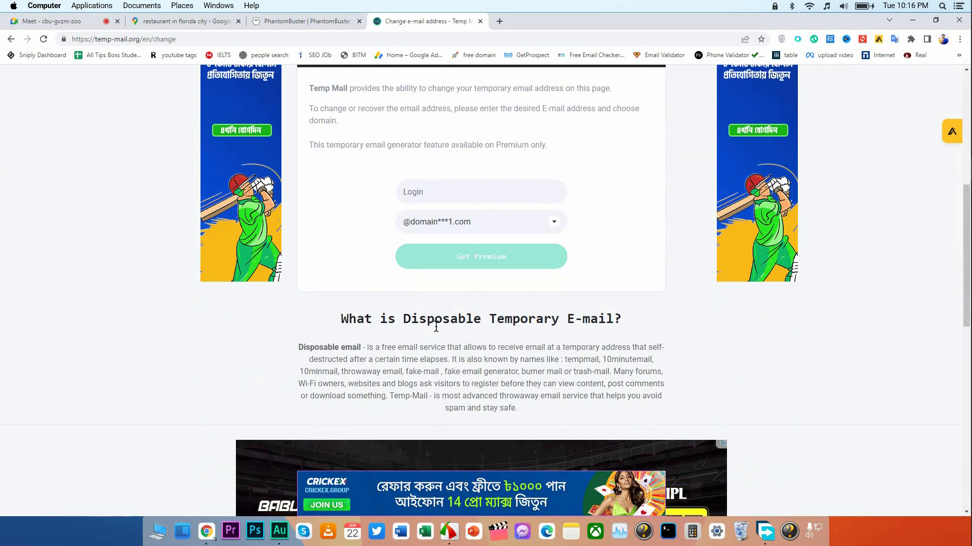
{"action": "scroll", "coordinate": [436, 329], "scroll_direction": "up", "scroll_amount": 7}
{"action": "left_click", "coordinate": [434, 298]}
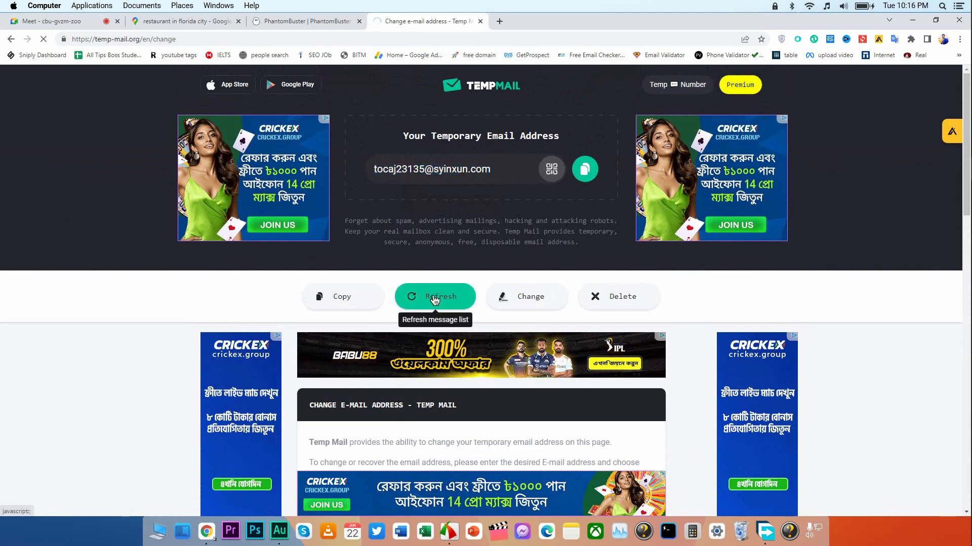
Open the "Activate your PhantomBuster account" email and verify the new email address from it.
{"action": "scroll", "coordinate": [302, 348], "scroll_direction": "down", "scroll_amount": 2}
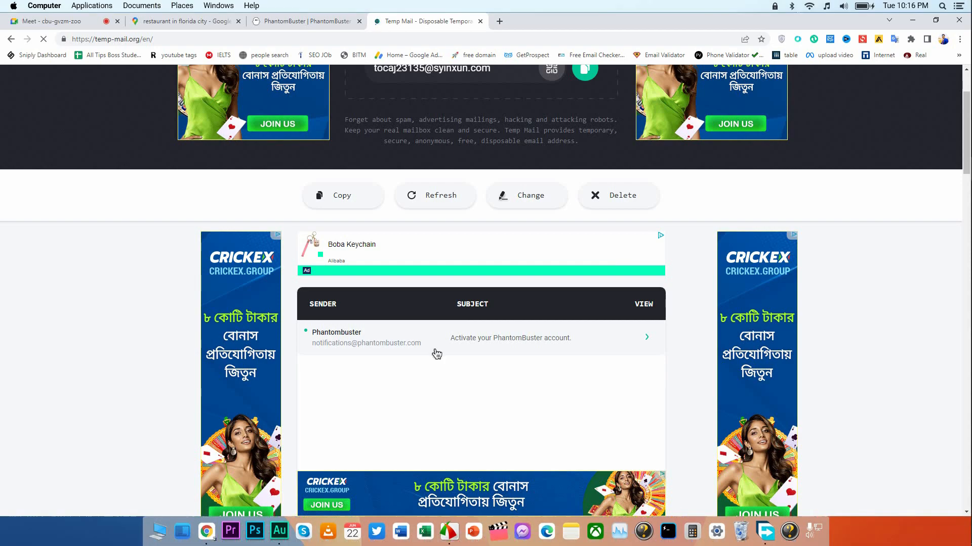
{"action": "left_click", "coordinate": [491, 342]}
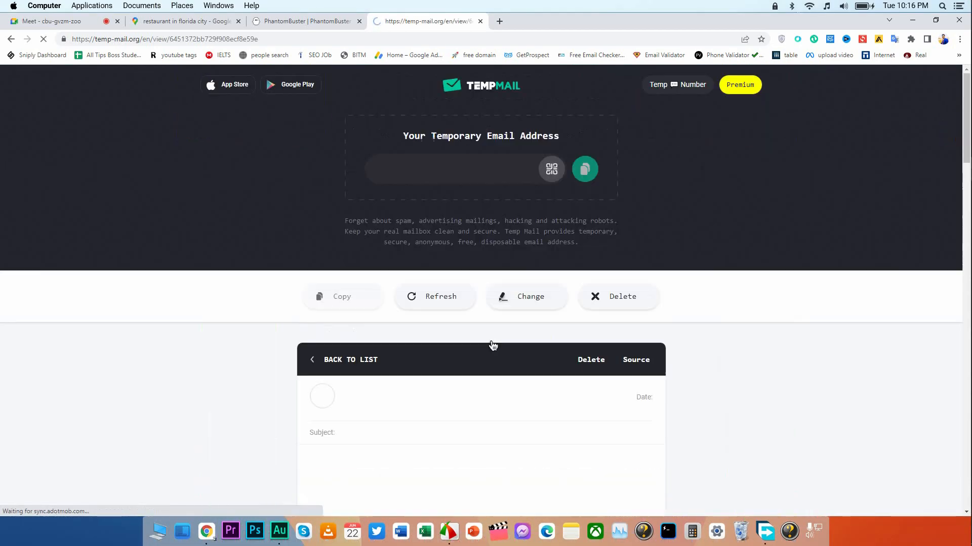
{"action": "scroll", "coordinate": [485, 365], "scroll_direction": "down", "scroll_amount": 6}
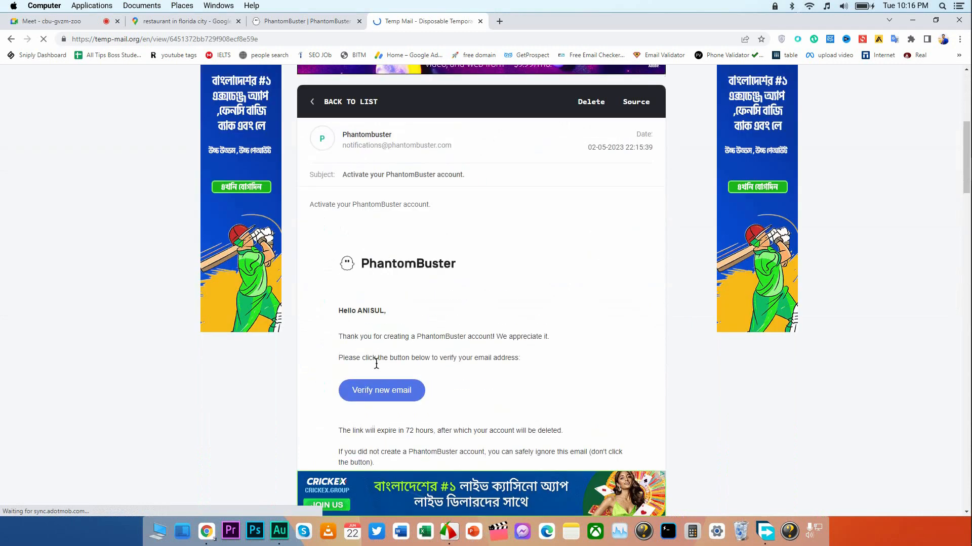
{"action": "left_click", "coordinate": [385, 392]}
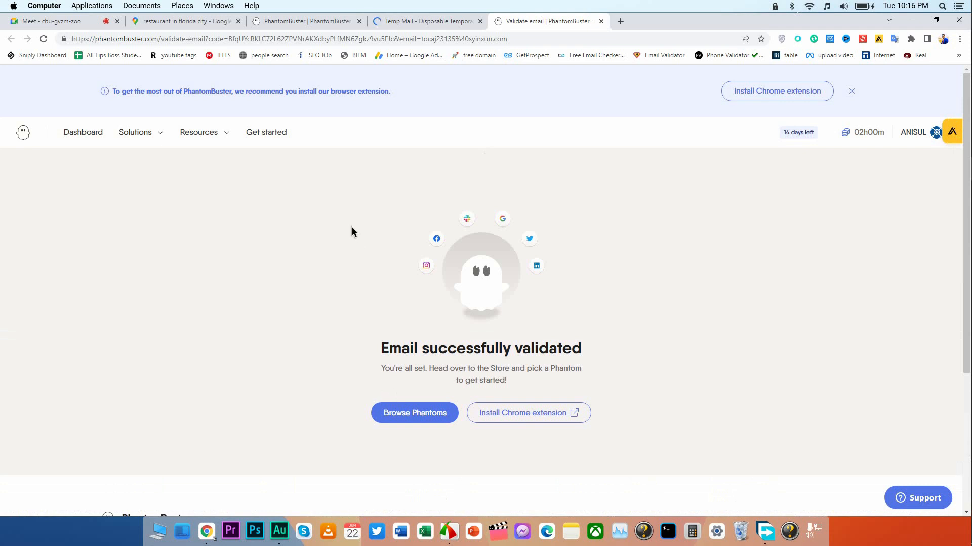
Close the Temp Mail page and the older PhantomBuster page, keeping only the email validation page.
{"action": "left_click", "coordinate": [480, 22]}
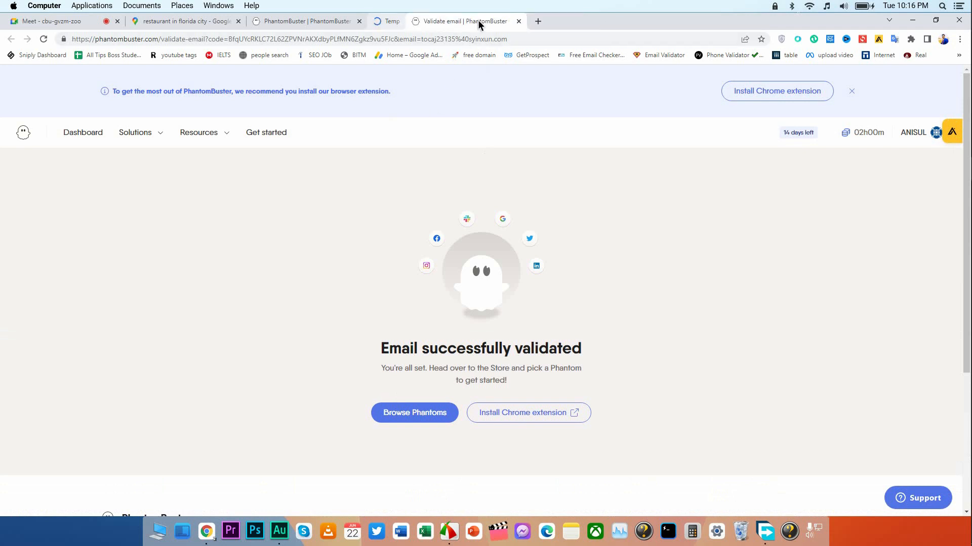
{"action": "left_click", "coordinate": [359, 22]}
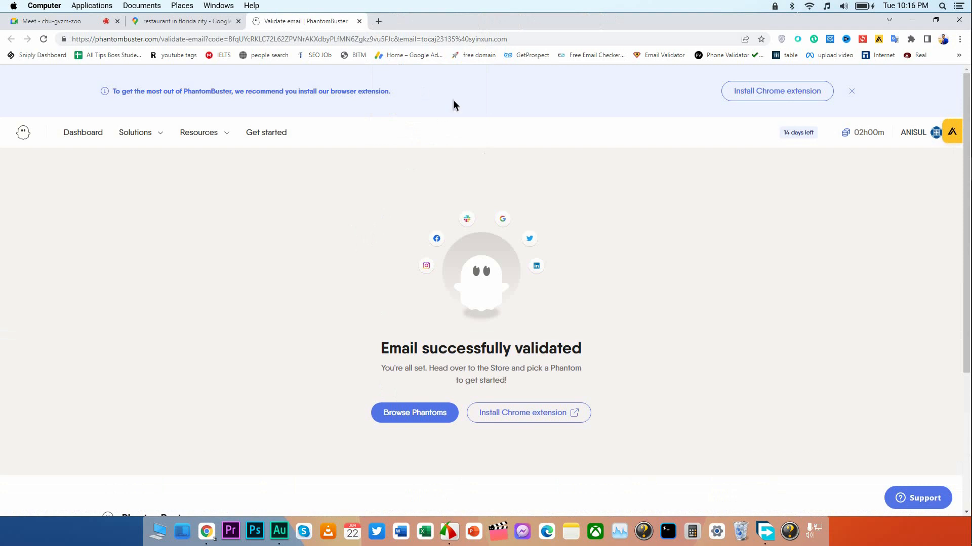
{"action": "left_click", "coordinate": [373, 39]}
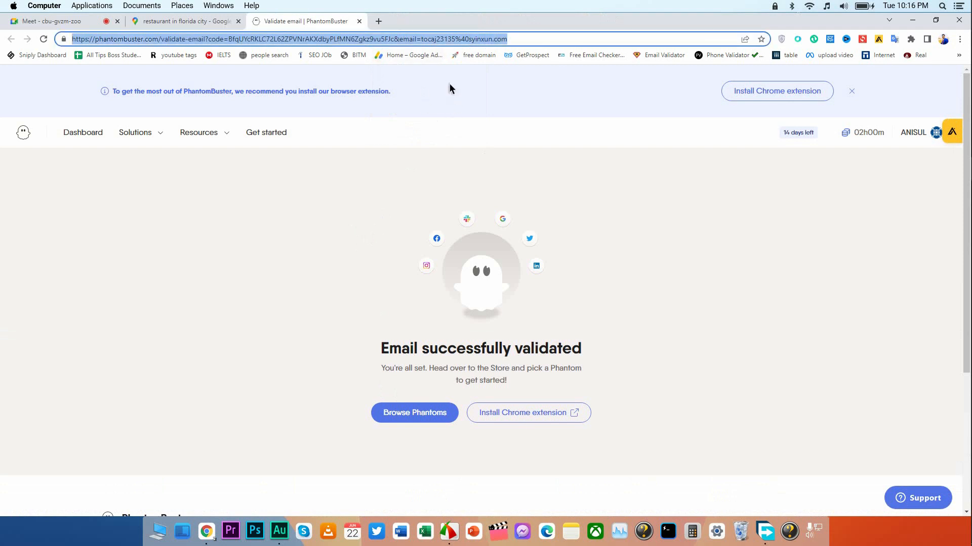
{"action": "left_click", "coordinate": [439, 92]}
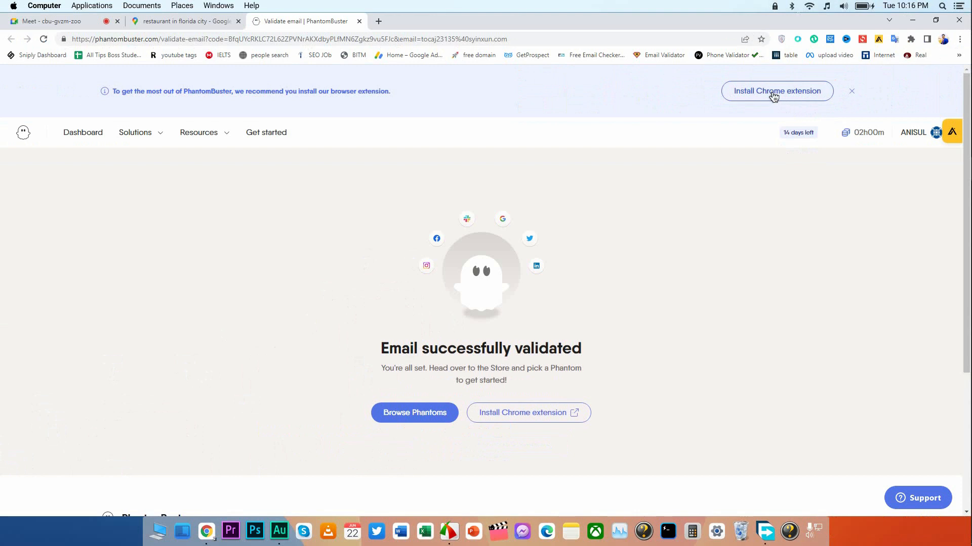
Install the PhantomBuster extension from the Chrome Web Store and dismiss the installation notice.
{"action": "left_click", "coordinate": [726, 121]}
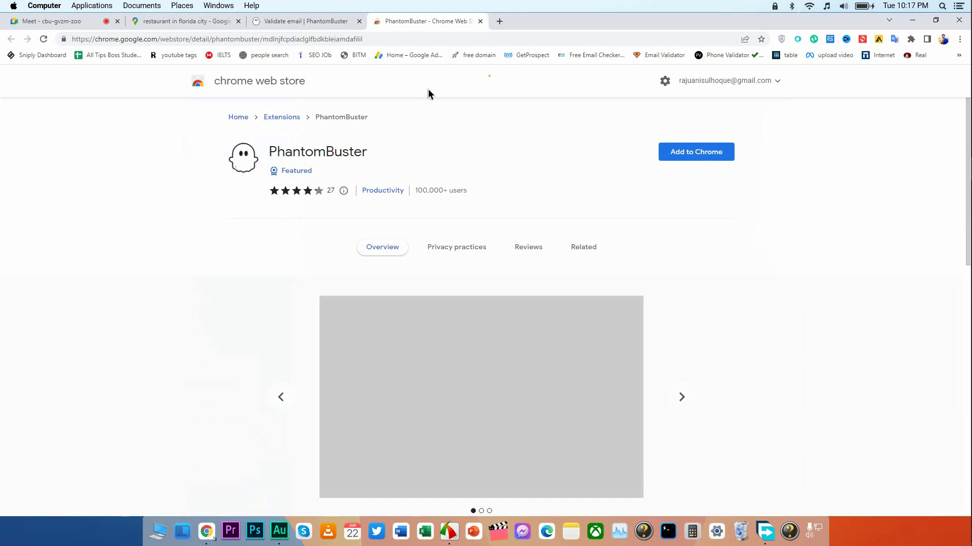
{"action": "left_click_drag", "start_coordinate": [329, 147], "coordinate": [420, 151]}
{"action": "left_click", "coordinate": [421, 152]}
{"action": "left_click_drag", "start_coordinate": [417, 190], "coordinate": [445, 188]}
{"action": "left_click", "coordinate": [462, 163]}
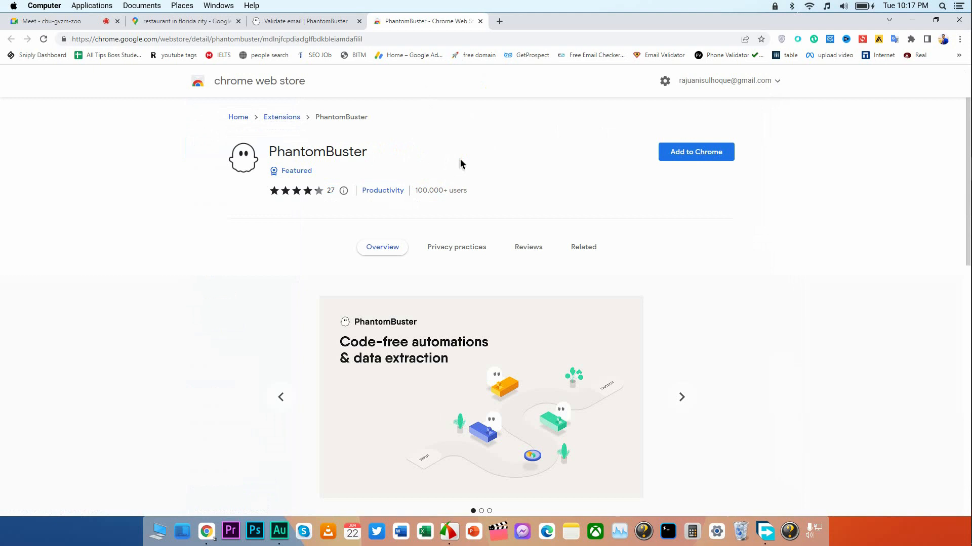
{"action": "left_click", "coordinate": [682, 152]}
{"action": "left_click", "coordinate": [521, 162]}
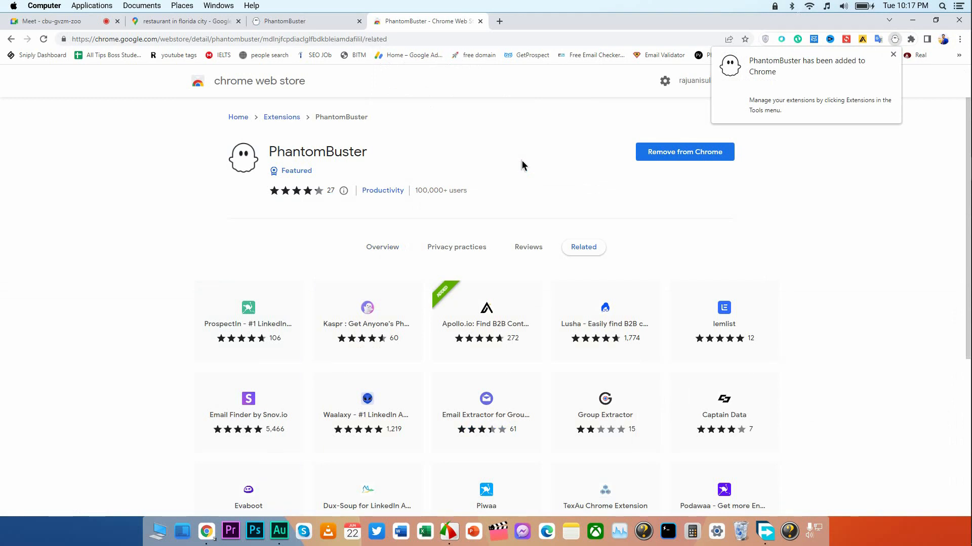
{"action": "left_click", "coordinate": [893, 54]}
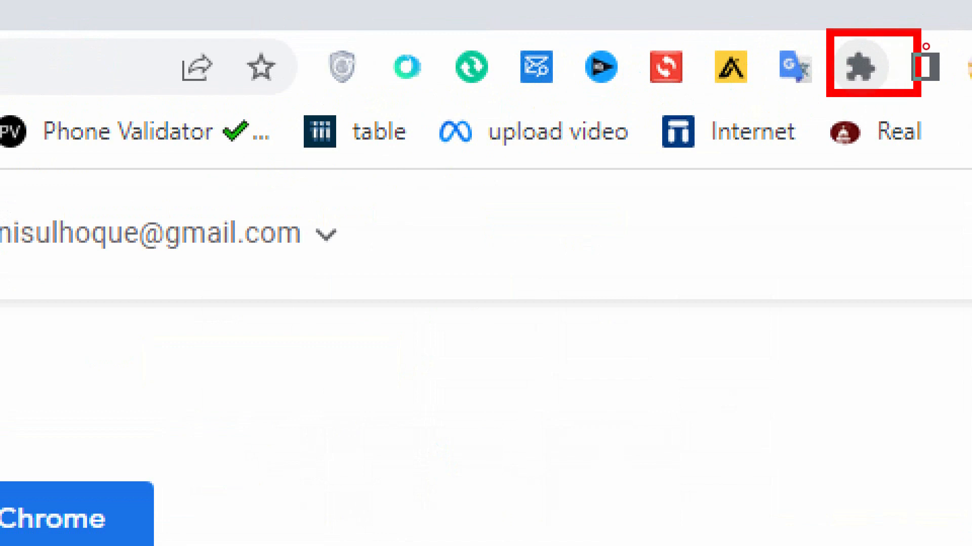
Pin the PhantomBuster extension to the browser and move it ahead of the other pinned extensions.
{"action": "left_click", "coordinate": [859, 66]}
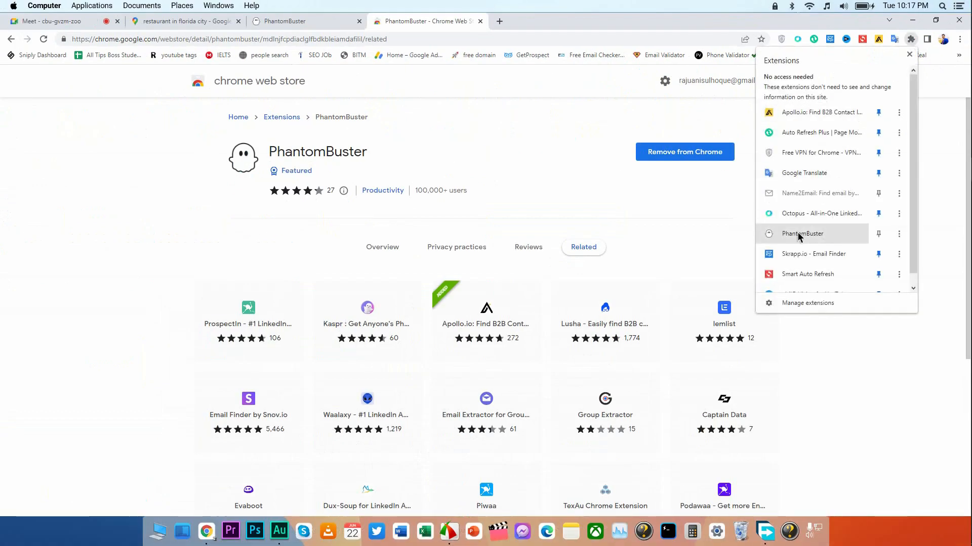
{"action": "left_click", "coordinate": [878, 234]}
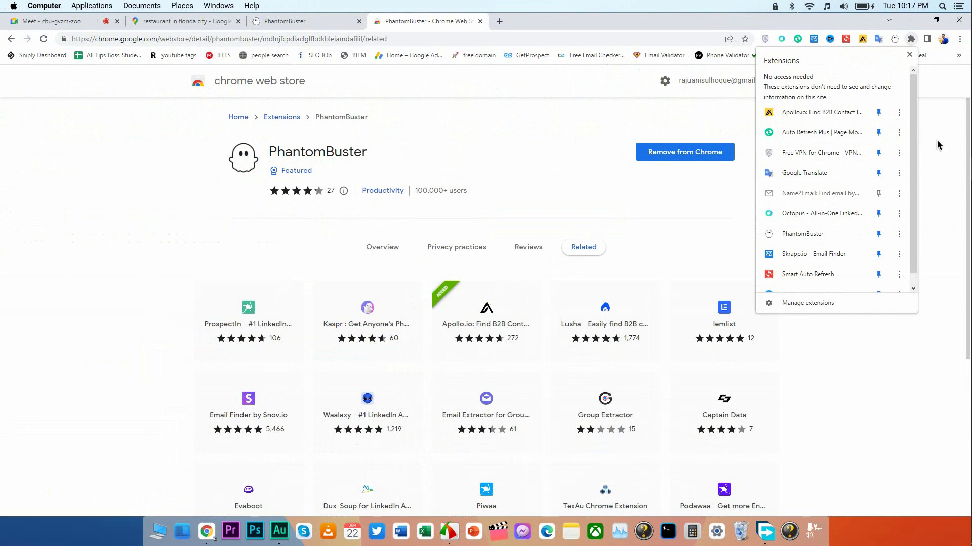
{"action": "left_click", "coordinate": [910, 54]}
{"action": "left_click_drag", "start_coordinate": [898, 40], "coordinate": [770, 44]}
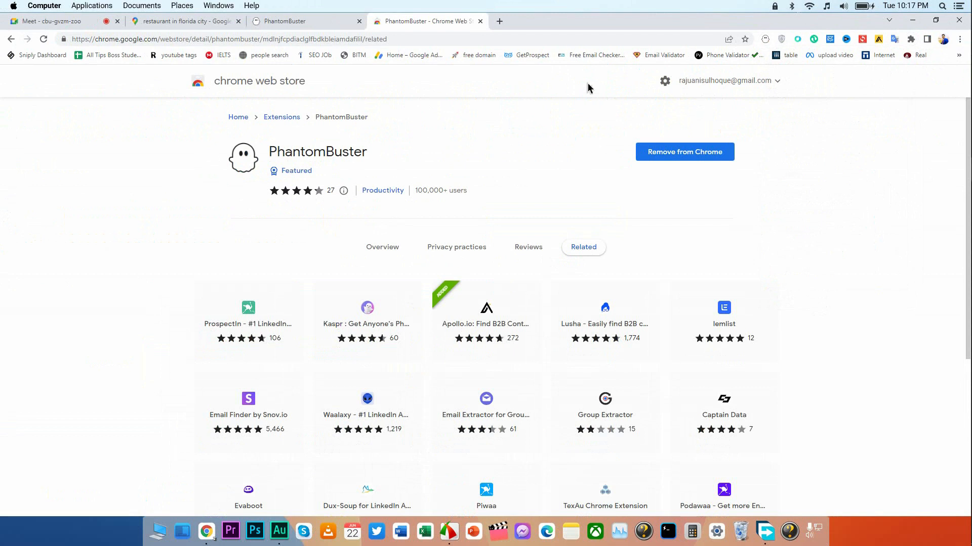
Close the Chrome Web Store page and open the PhantomBuster Dashboard.
{"action": "left_click", "coordinate": [480, 21]}
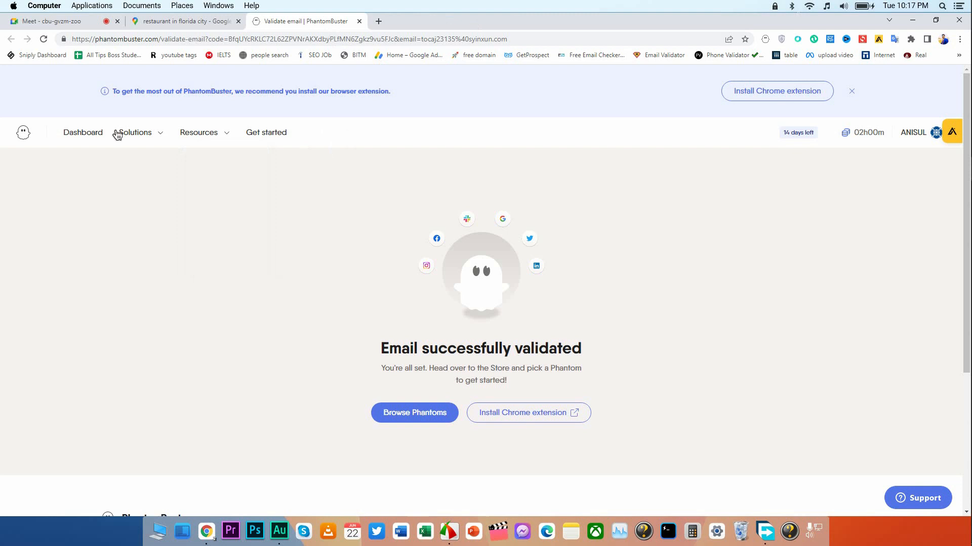
{"action": "left_click", "coordinate": [82, 134]}
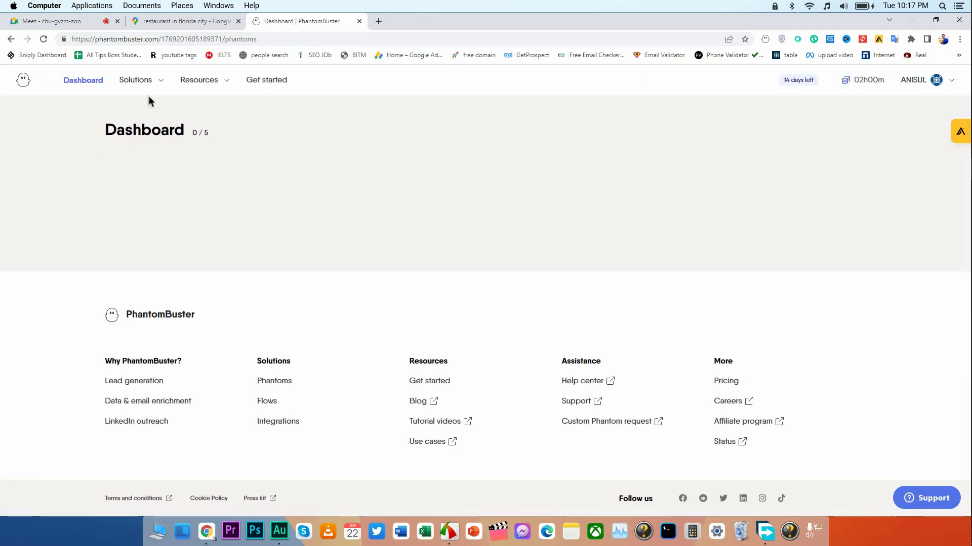
Compare the Google category's Google Maps Search to Contact Data flow with the Google Maps Search Export Phantom.
{"action": "mouse_move", "coordinate": [145, 86]}
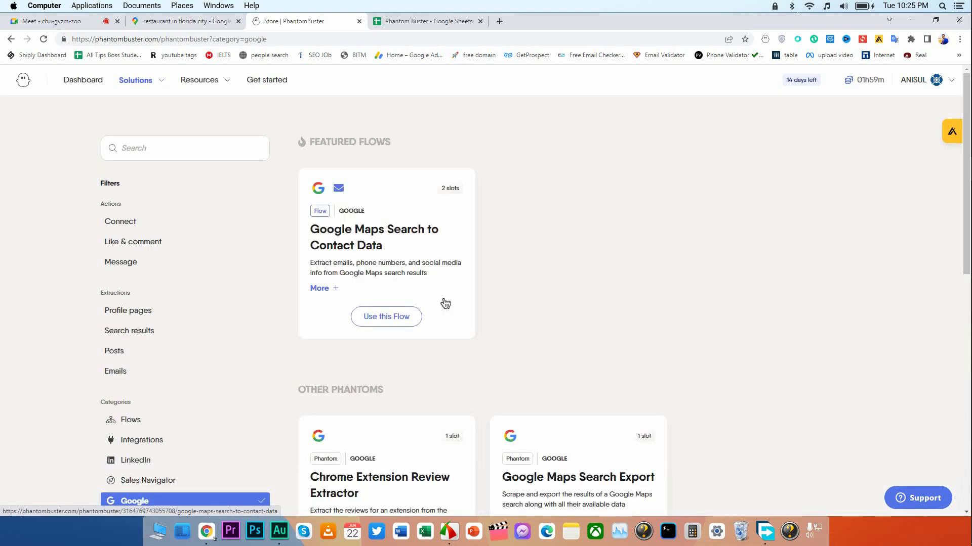
{"action": "scroll", "coordinate": [445, 304], "scroll_direction": "down", "scroll_amount": 3}
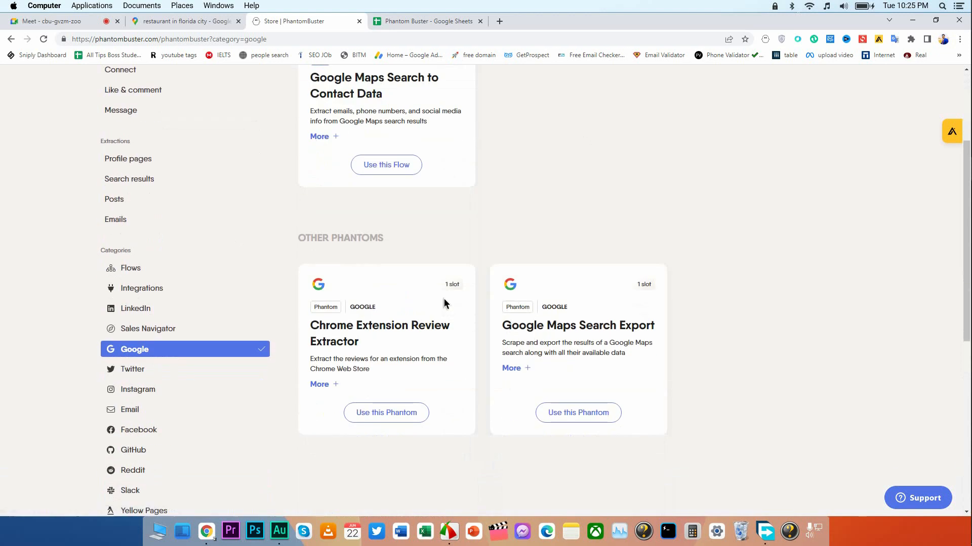
{"action": "scroll", "coordinate": [444, 301], "scroll_direction": "down", "scroll_amount": 1}
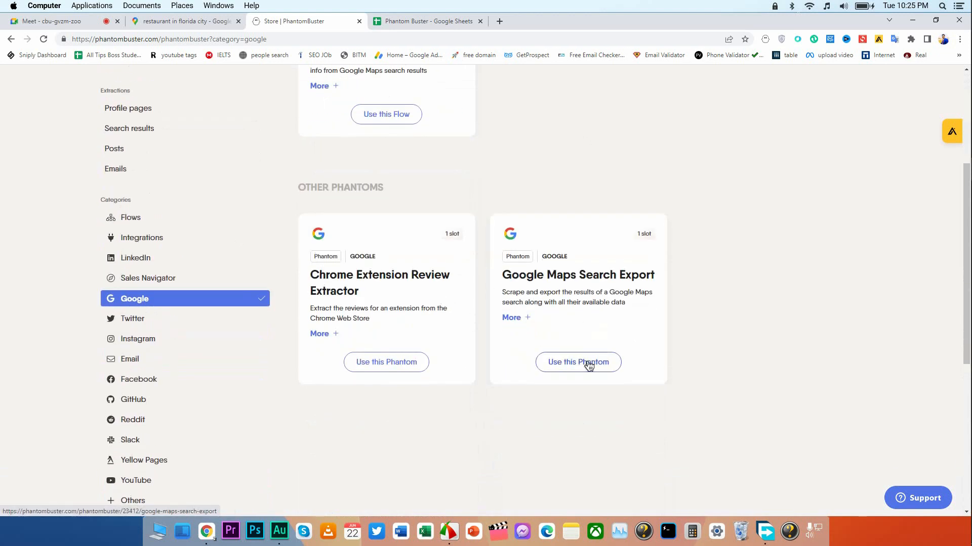
{"action": "scroll", "coordinate": [490, 233], "scroll_direction": "up", "scroll_amount": 4}
{"action": "scroll", "coordinate": [490, 233], "scroll_direction": "down", "scroll_amount": 3}
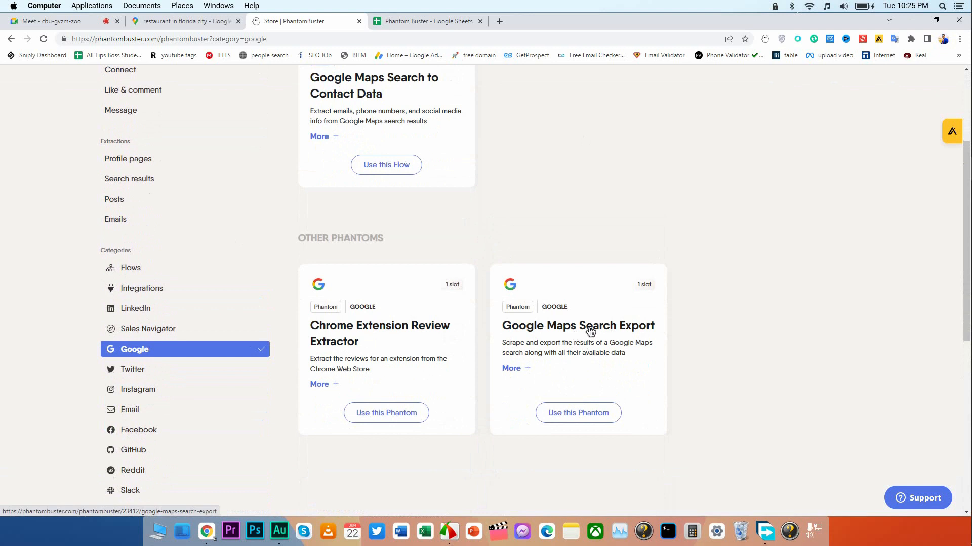
{"action": "scroll", "coordinate": [587, 324], "scroll_direction": "up", "scroll_amount": 2}
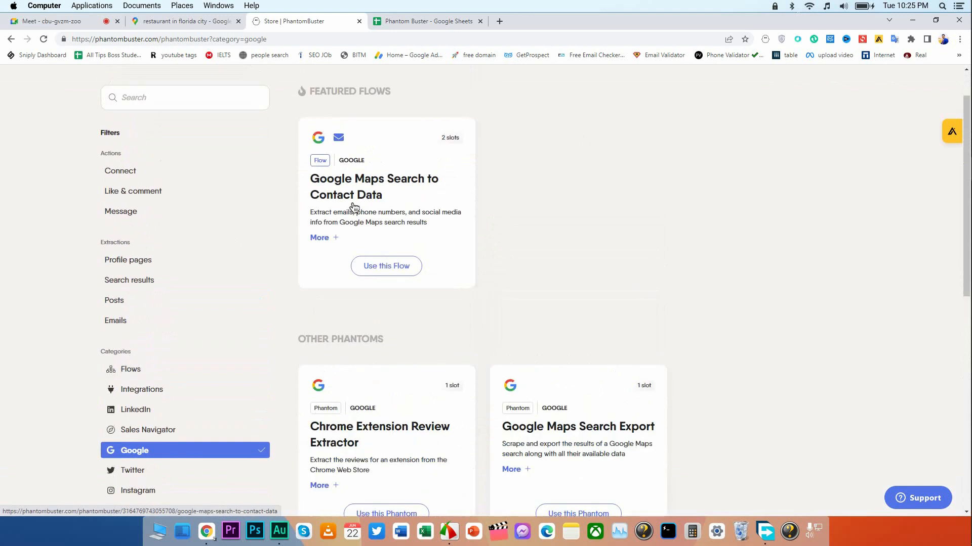
{"action": "scroll", "coordinate": [556, 250], "scroll_direction": "down", "scroll_amount": 2}
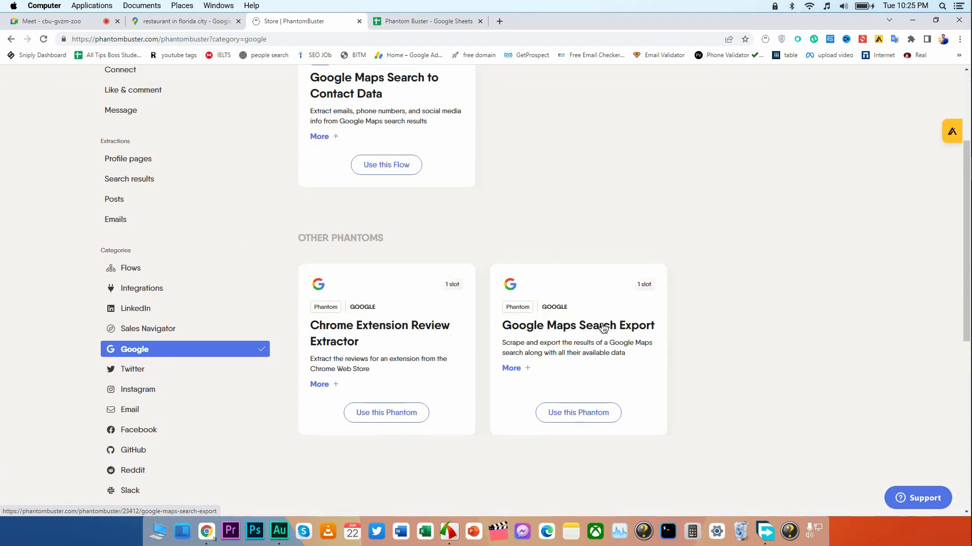
{"action": "scroll", "coordinate": [485, 278], "scroll_direction": "up", "scroll_amount": 3}
Choose the Google Maps Search Export Phantom from the Google Maps solutions and activate its Your searches field.
{"action": "left_click", "coordinate": [149, 83]}
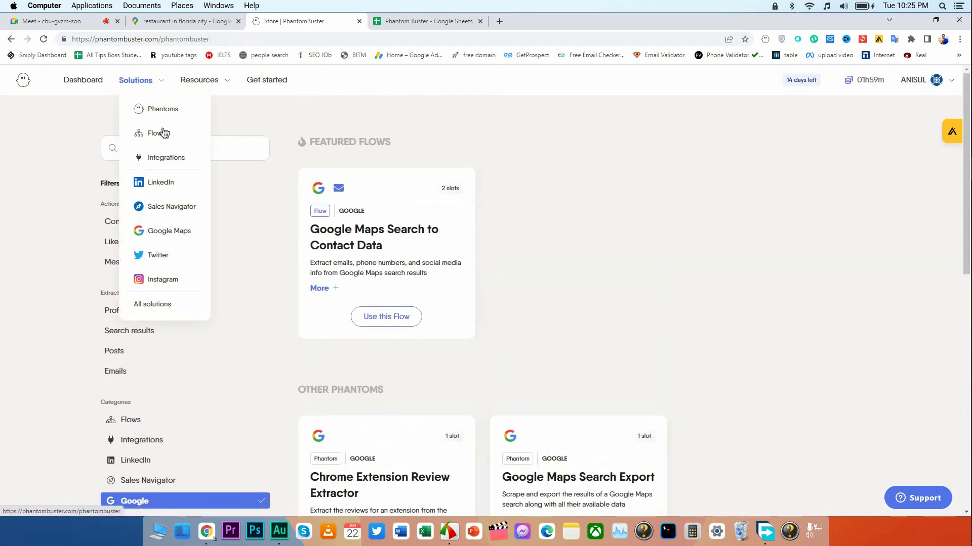
{"action": "left_click", "coordinate": [162, 234]}
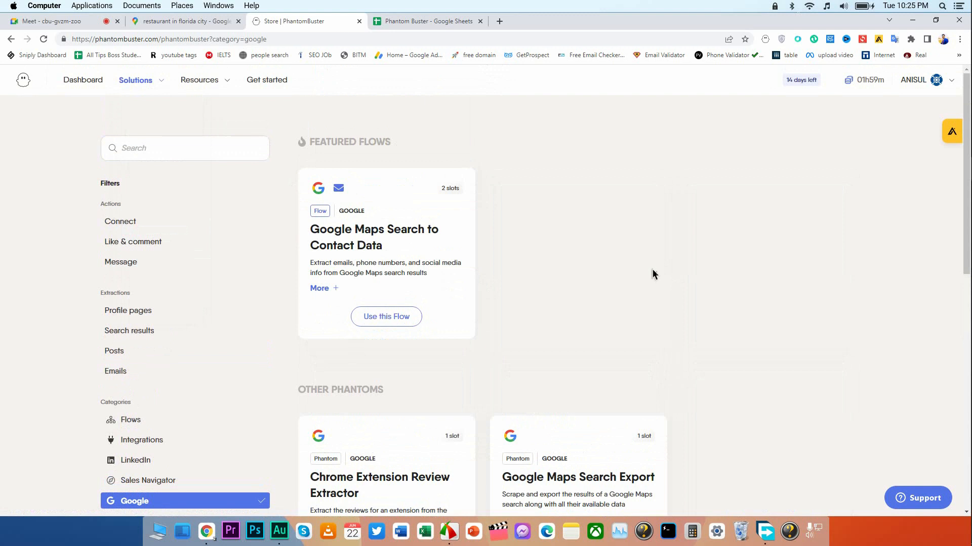
{"action": "scroll", "coordinate": [653, 273], "scroll_direction": "down", "scroll_amount": 4}
{"action": "scroll", "coordinate": [652, 274], "scroll_direction": "up", "scroll_amount": 3}
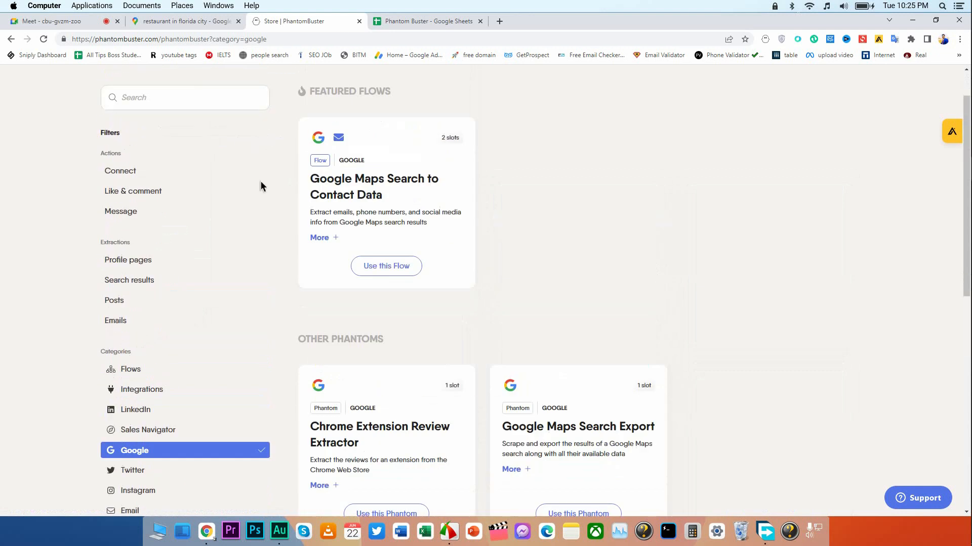
{"action": "scroll", "coordinate": [360, 206], "scroll_direction": "down", "scroll_amount": 1}
{"action": "scroll", "coordinate": [360, 205], "scroll_direction": "down", "scroll_amount": 2}
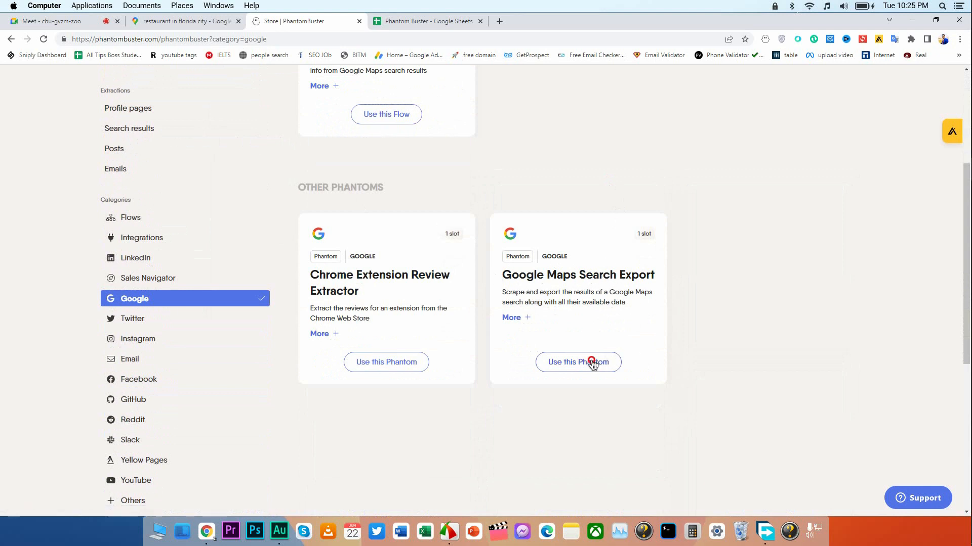
{"action": "left_click", "coordinate": [595, 363]}
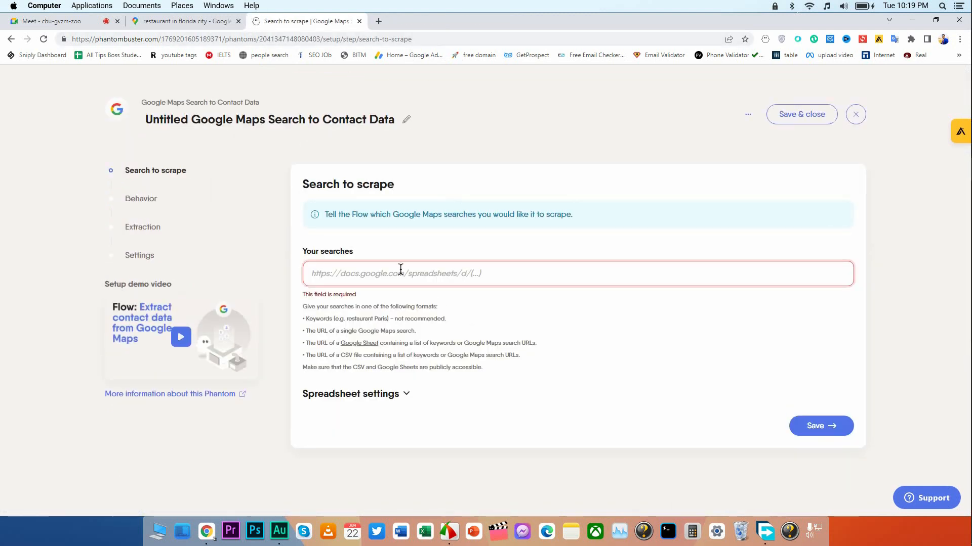
{"action": "left_click", "coordinate": [400, 270]}
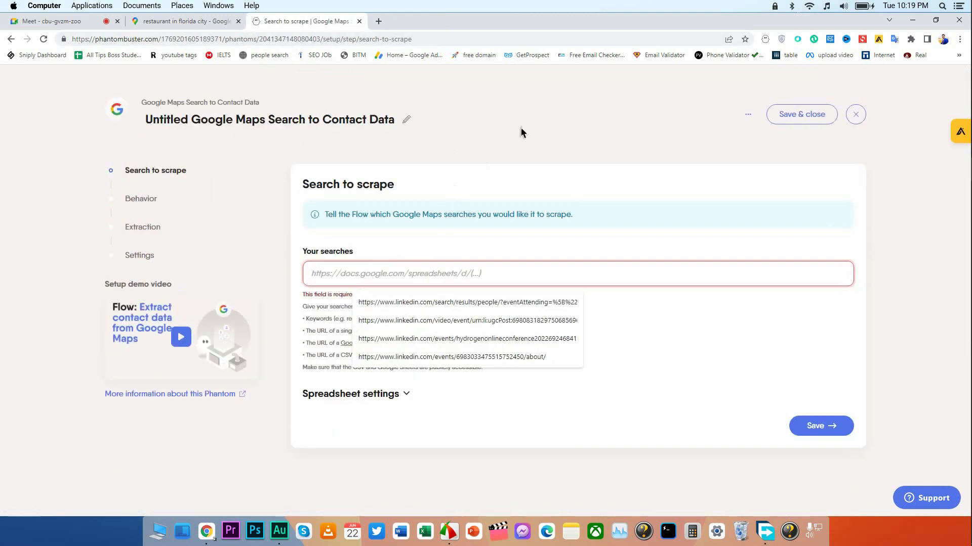
Create a blank spreadsheet in Google Sheets in a new browser tab.
{"action": "left_click", "coordinate": [462, 103]}
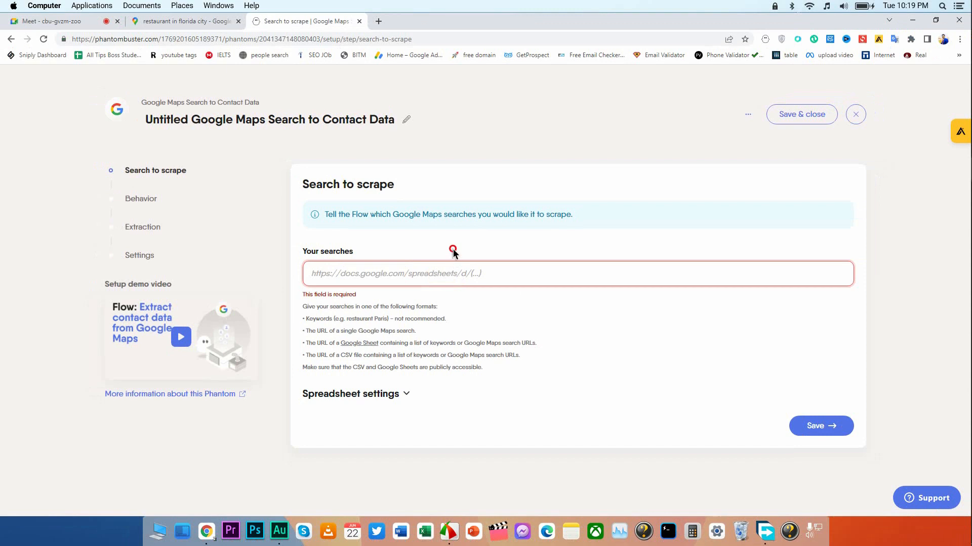
{"action": "left_click", "coordinate": [378, 21]}
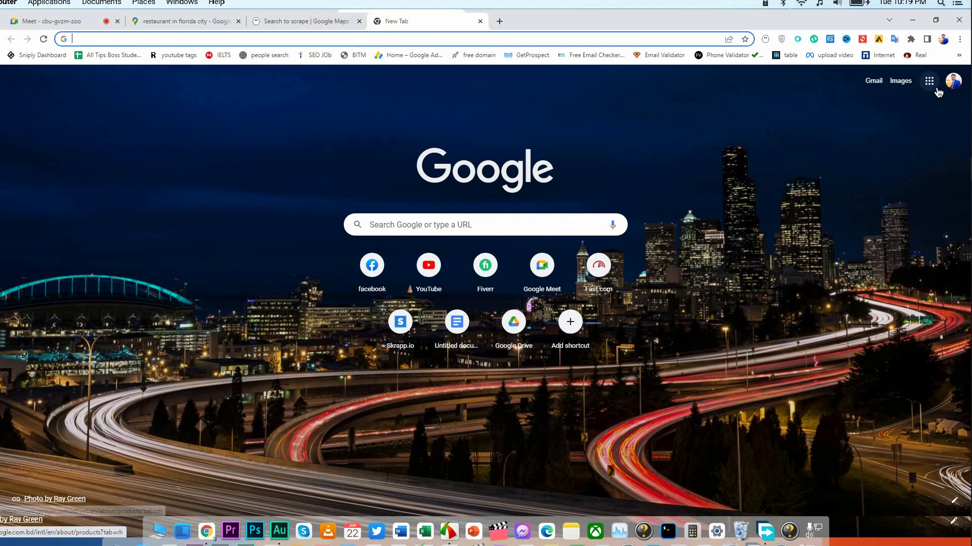
{"action": "left_click", "coordinate": [931, 85]}
{"action": "scroll", "coordinate": [900, 159], "scroll_direction": "down", "scroll_amount": 5}
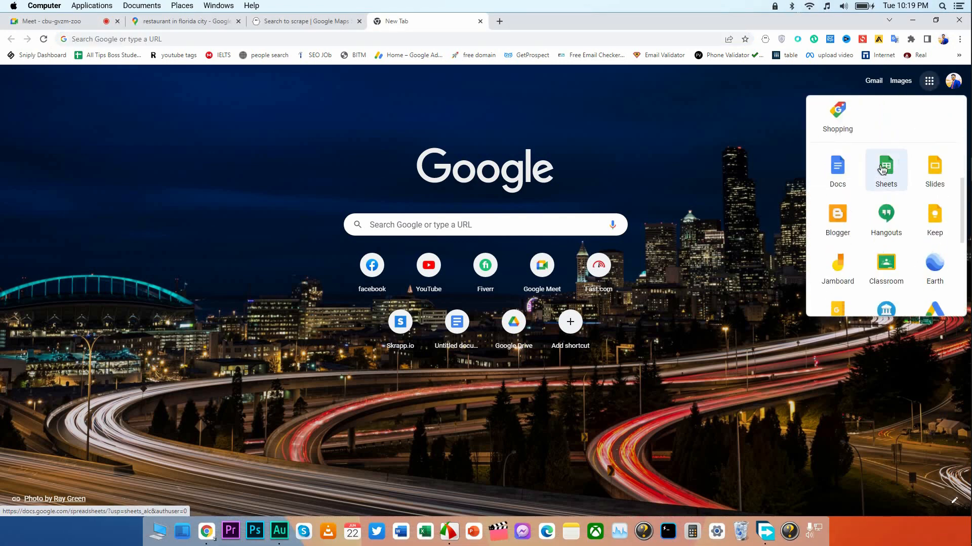
{"action": "left_click", "coordinate": [883, 170]}
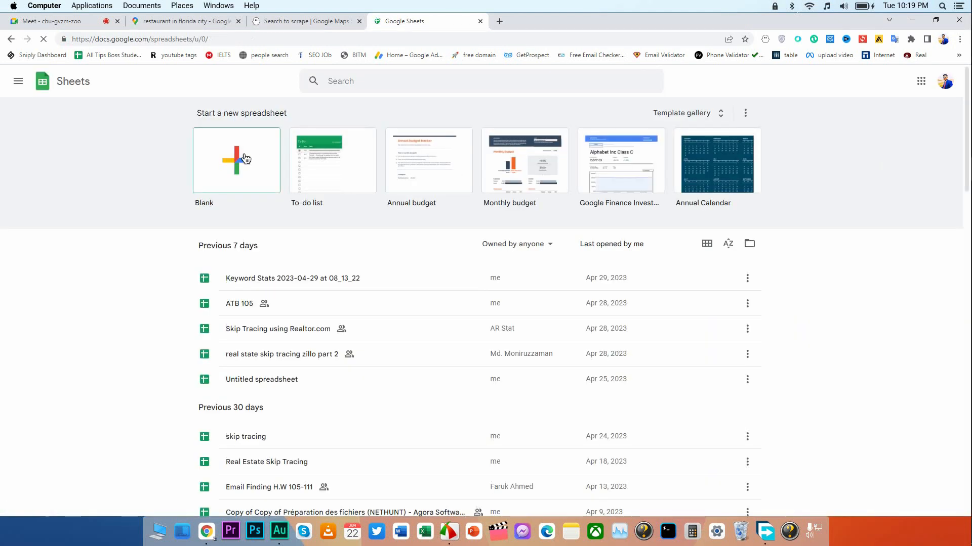
{"action": "left_click", "coordinate": [245, 158]}
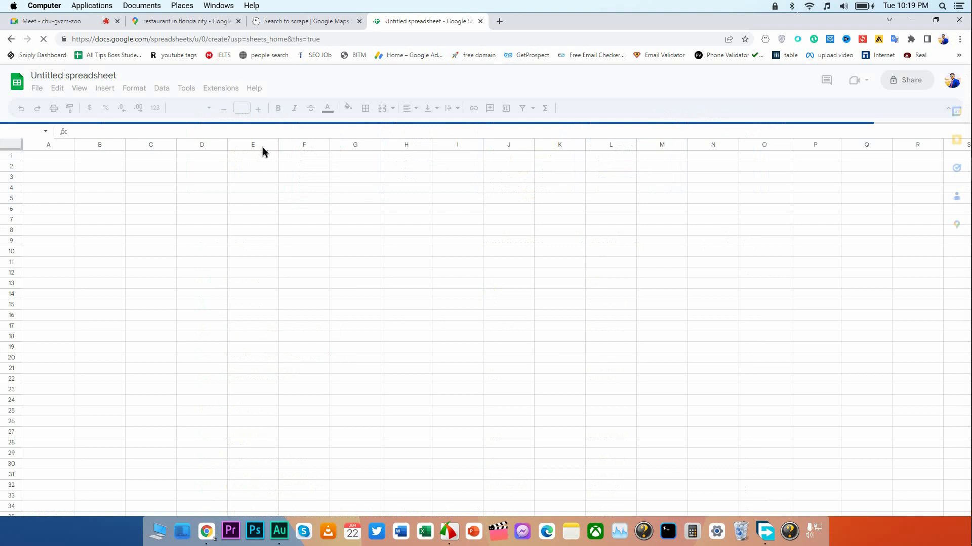
Rename the untitled spreadsheet as Phantom Buster.
{"action": "left_click", "coordinate": [72, 77]}
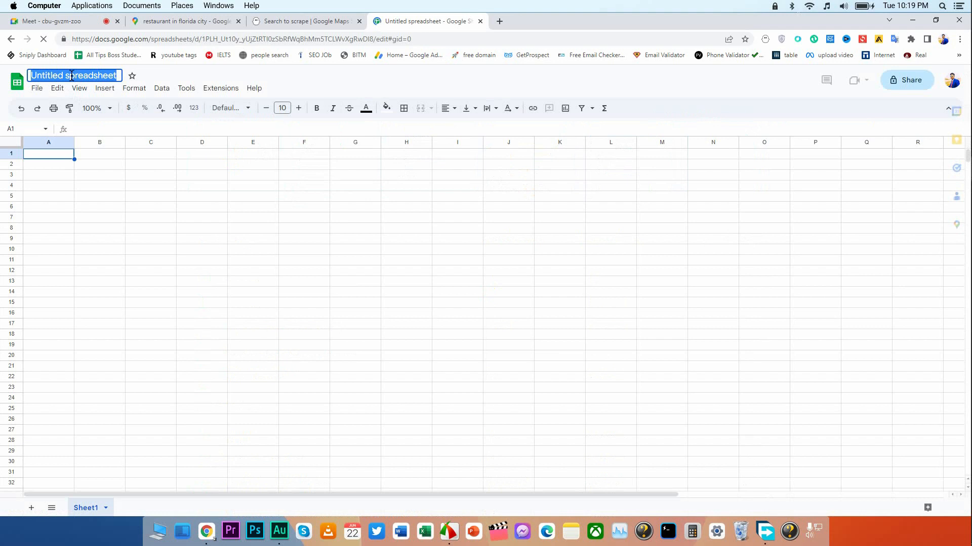
{"action": "type", "text": "Ph"}
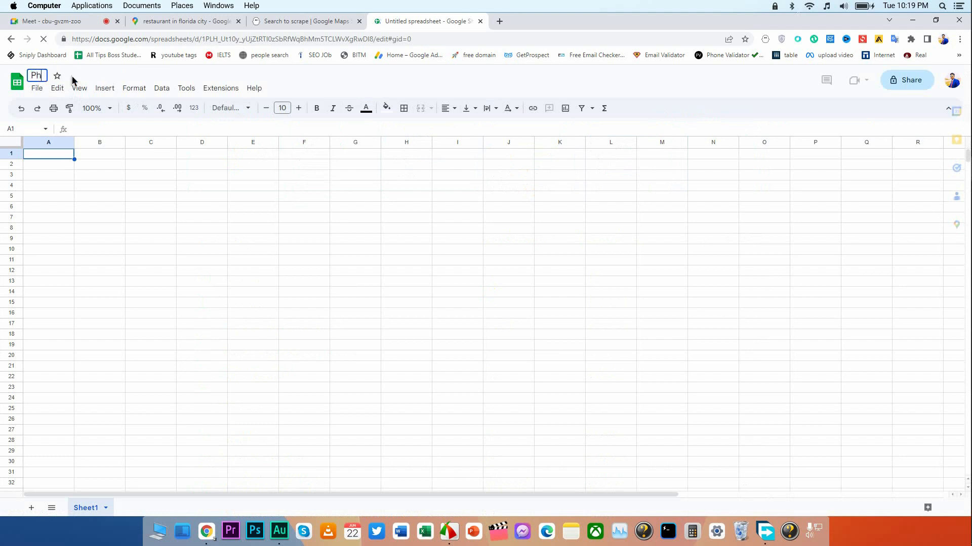
{"action": "type", "text": "anto"}
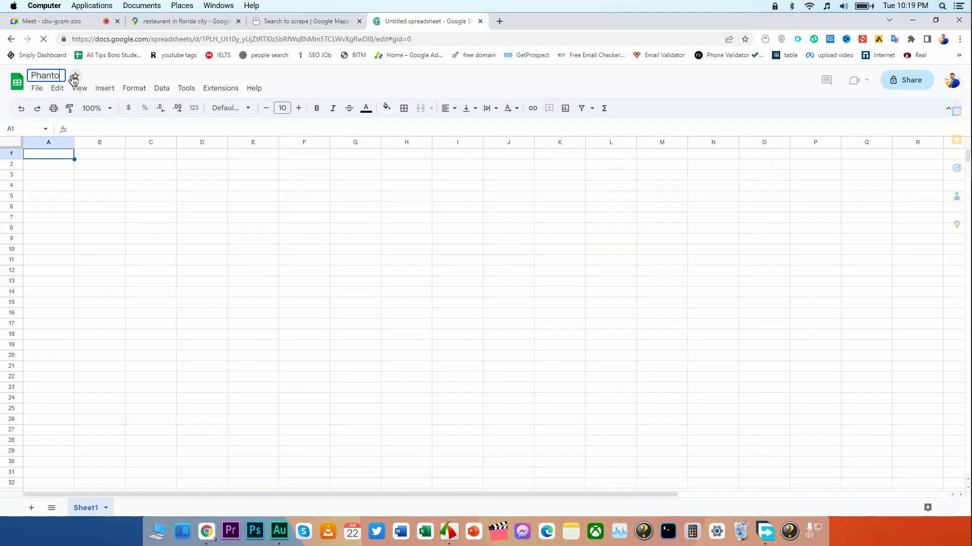
{"action": "type", "text": "m Buster"}
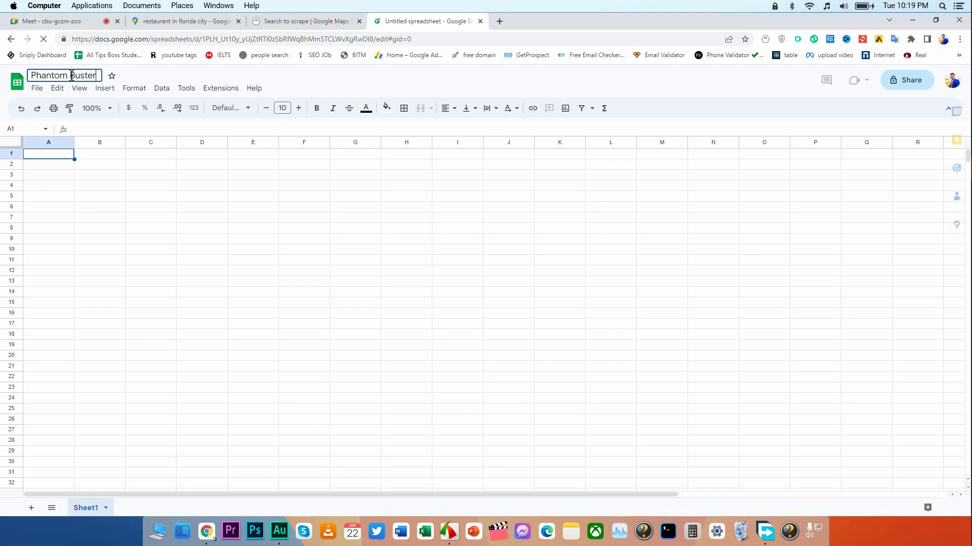
{"action": "key", "text": "Return"}
Widen column A of the Phantom Buster spreadsheet to roughly twice its width.
{"action": "left_click", "coordinate": [84, 173]}
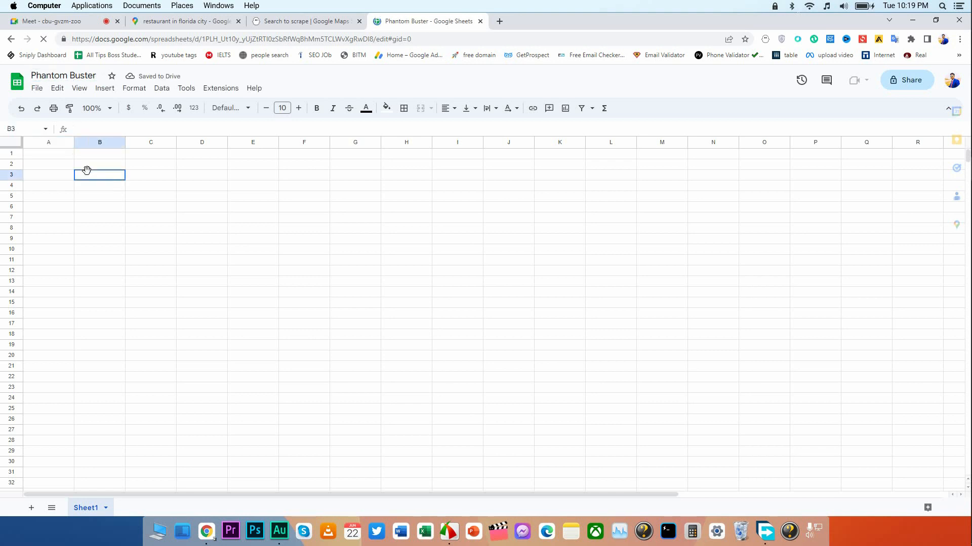
{"action": "left_click", "coordinate": [115, 161]}
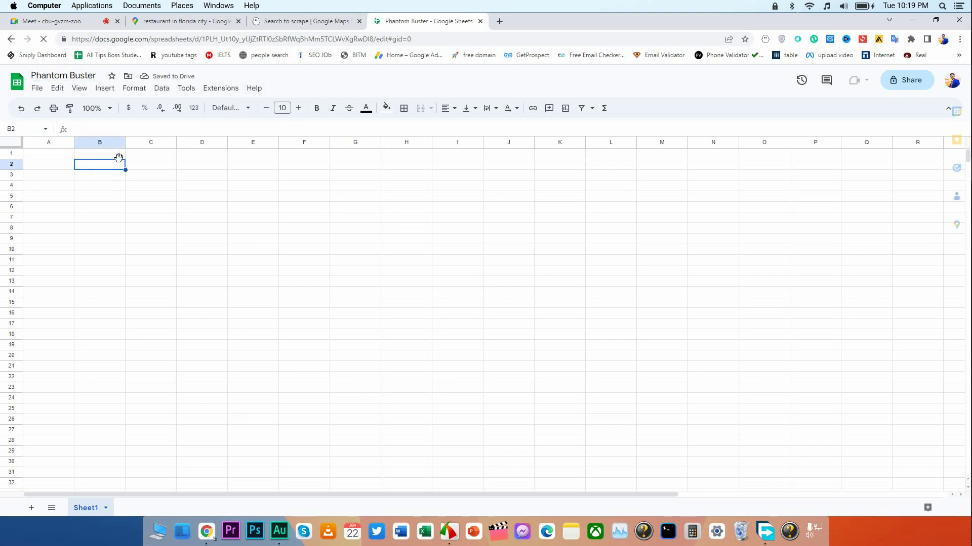
{"action": "left_click", "coordinate": [110, 155]}
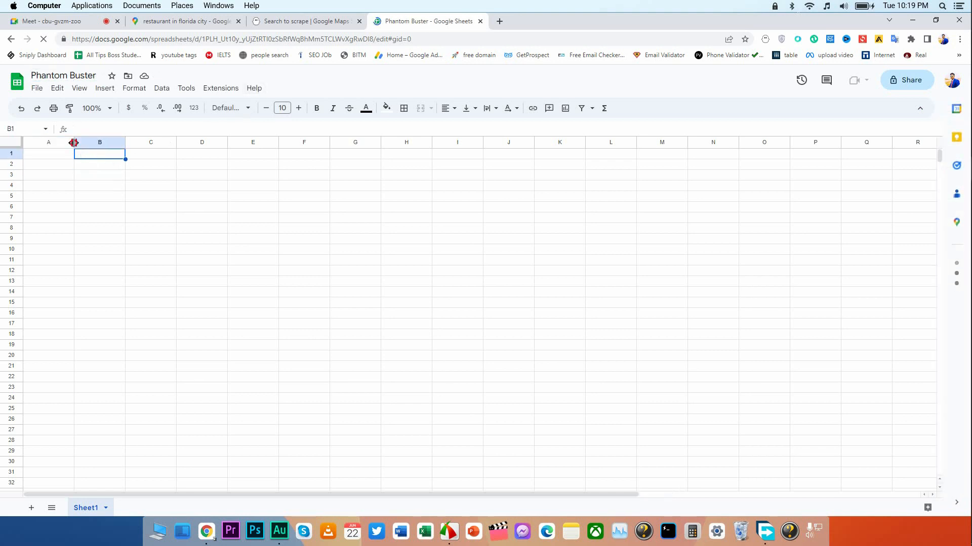
{"action": "left_click_drag", "start_coordinate": [74, 143], "coordinate": [117, 152]}
{"action": "left_click", "coordinate": [184, 177]}
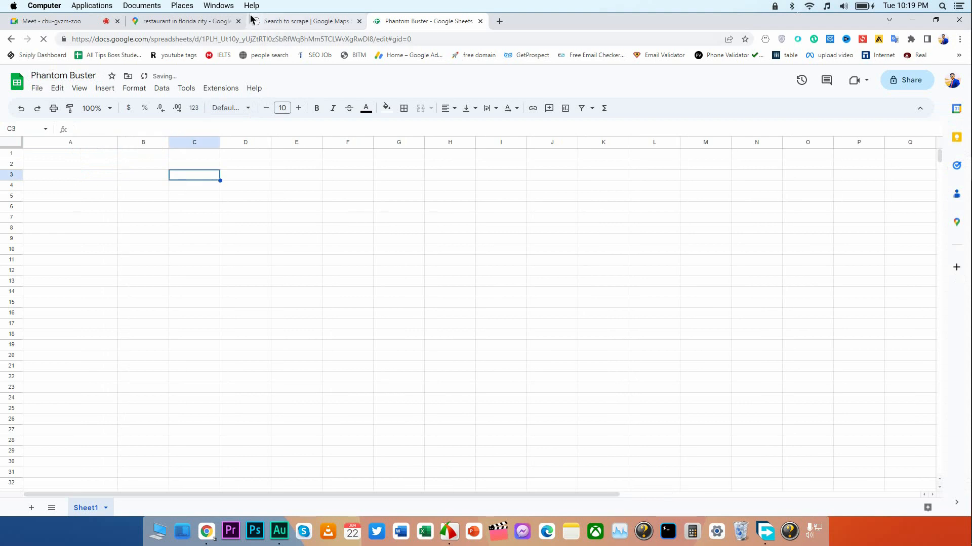
Close the Phantom setup page and copy the URL of the Google Maps search for restaurants in Florida City.
{"action": "left_click", "coordinate": [217, 20]}
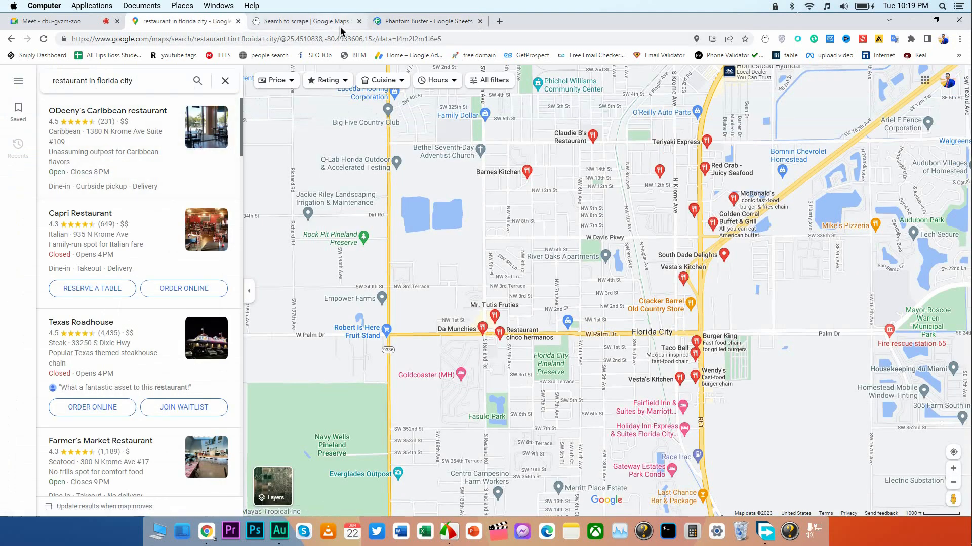
{"action": "left_click", "coordinate": [358, 21]}
{"action": "left_click", "coordinate": [168, 39]}
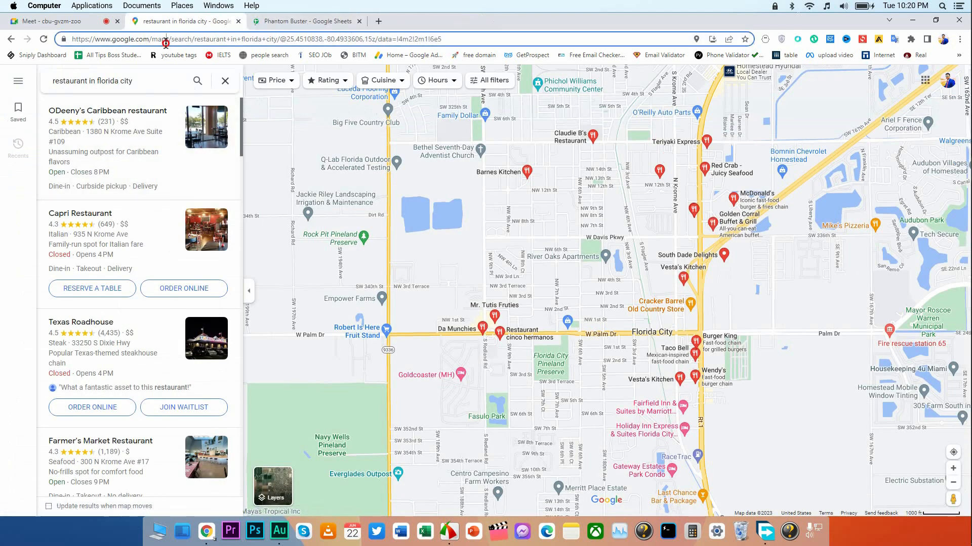
{"action": "right_click", "coordinate": [167, 40]}
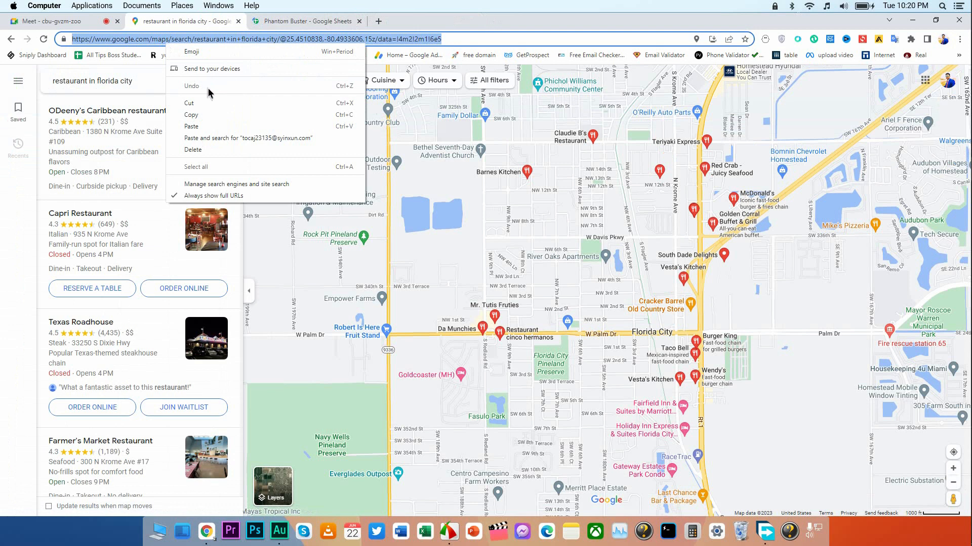
{"action": "left_click", "coordinate": [212, 120]}
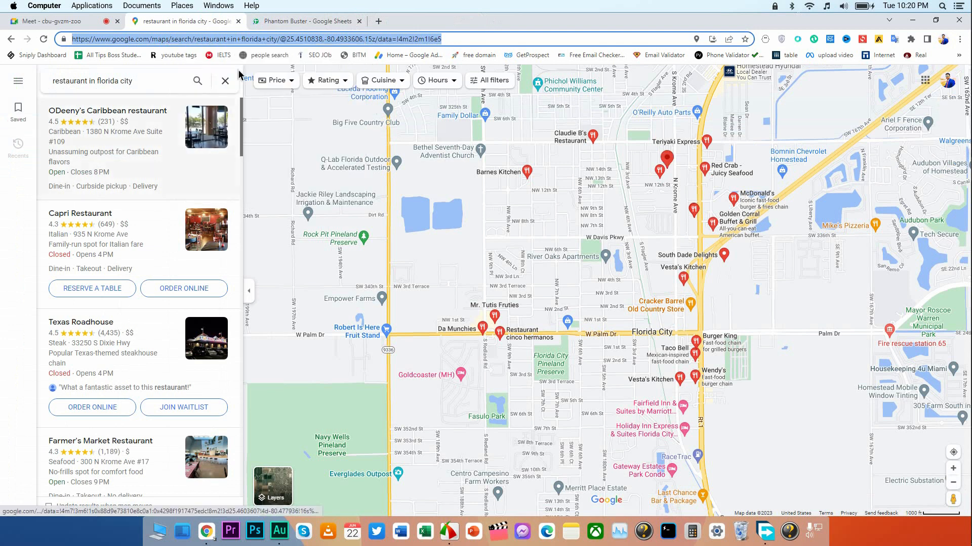
Paste the copied Google Maps search URL into cell A1 of the Phantom Buster spreadsheet.
{"action": "left_click", "coordinate": [265, 22]}
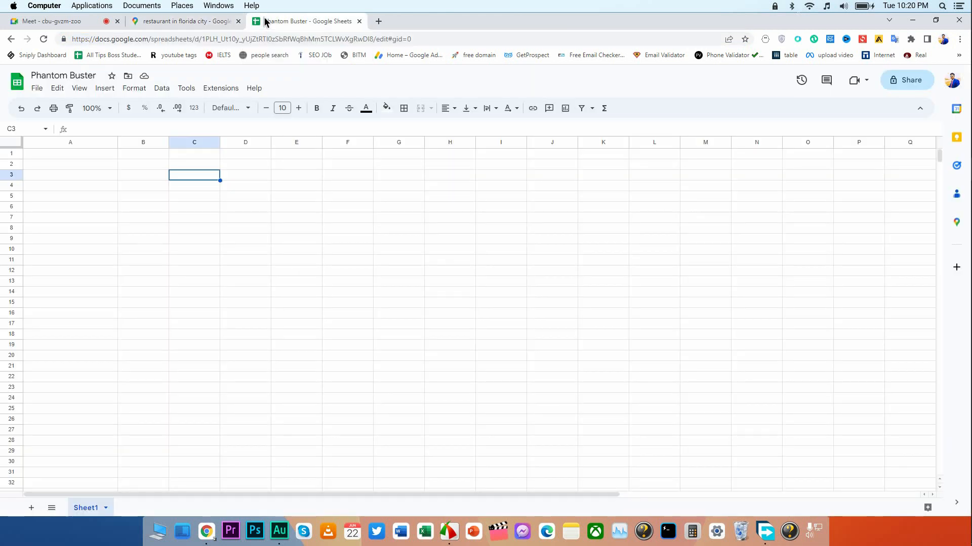
{"action": "left_click", "coordinate": [95, 157]}
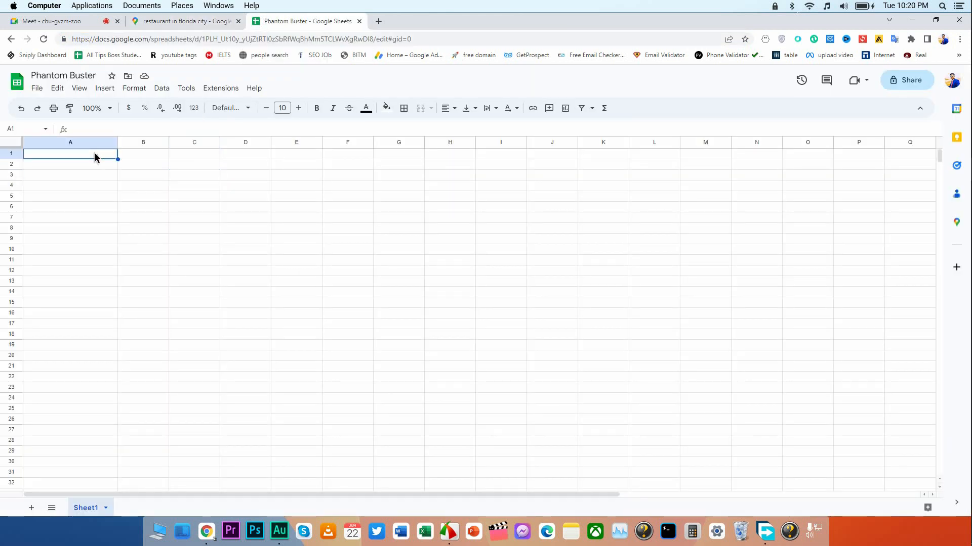
{"action": "key", "text": "ctrl+v"}
{"action": "left_click", "coordinate": [169, 208]}
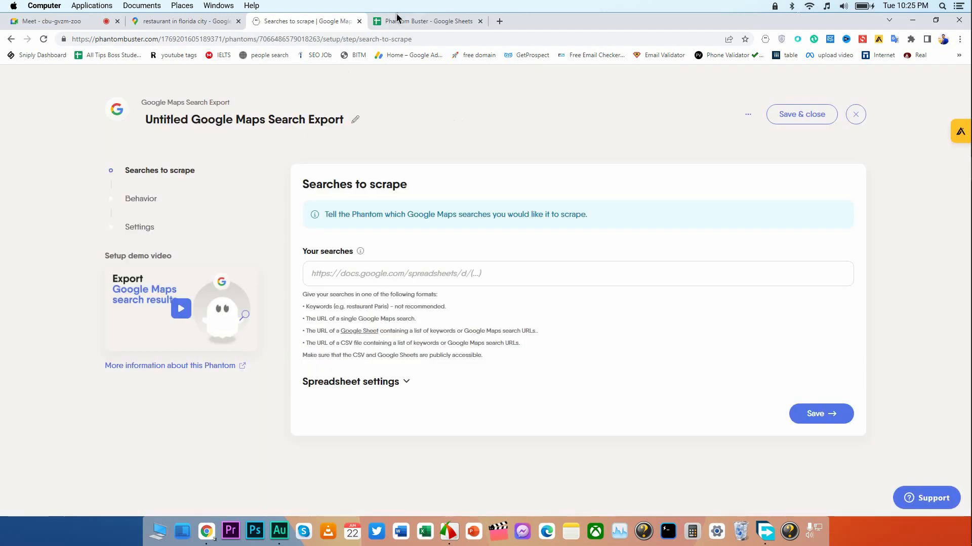
Copy the web address of the Phantom Buster spreadsheet.
{"action": "left_click", "coordinate": [427, 21]}
{"action": "left_click", "coordinate": [400, 39]}
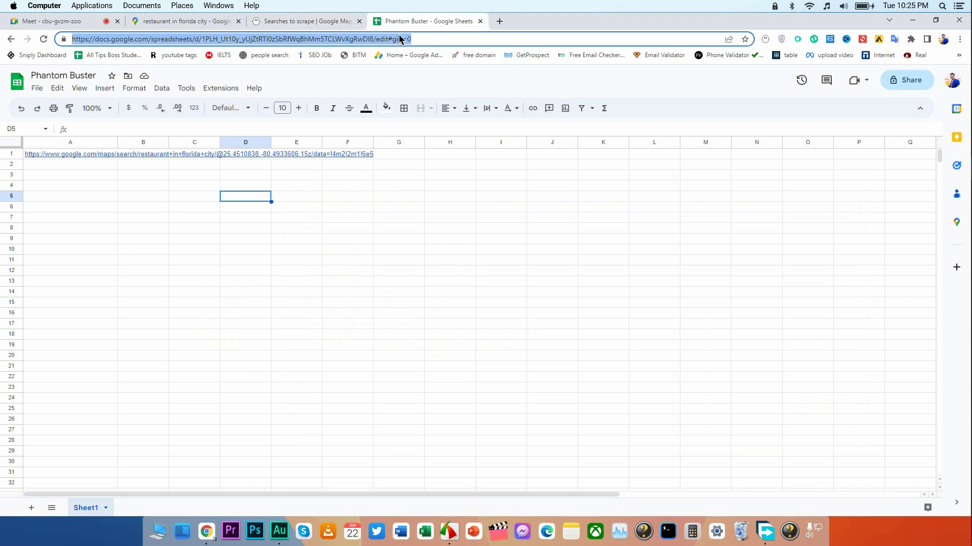
{"action": "right_click", "coordinate": [400, 39]}
{"action": "left_click", "coordinate": [457, 106]}
Paste the spreadsheet URL into Your searches of the Google Maps Search Export Phantom and try to save it.
{"action": "left_click", "coordinate": [348, 25]}
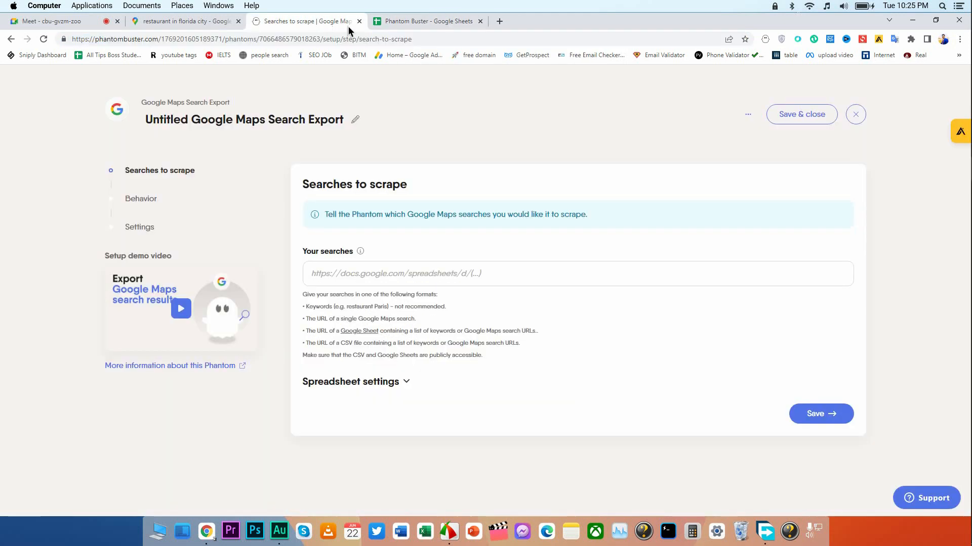
{"action": "left_click", "coordinate": [385, 273]}
{"action": "right_click", "coordinate": [385, 275]}
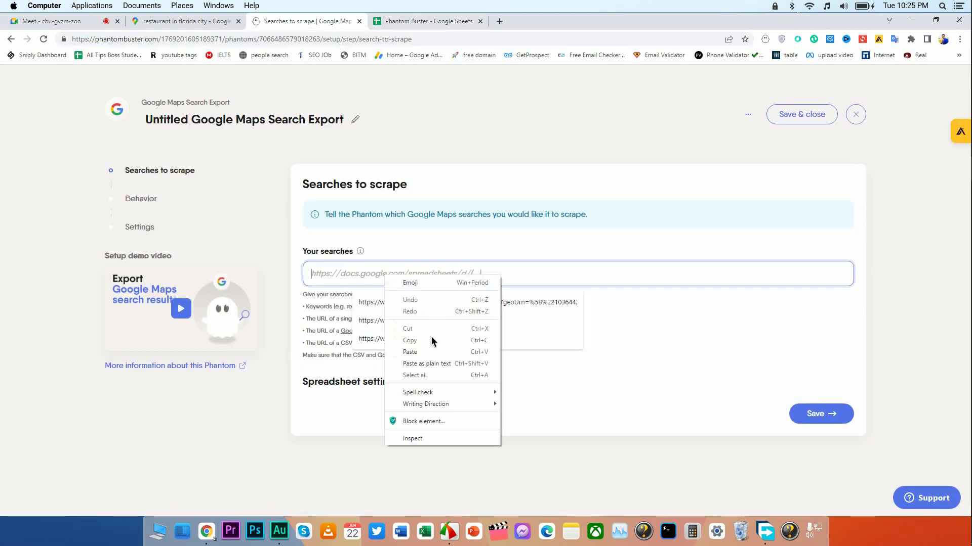
{"action": "left_click", "coordinate": [428, 352]}
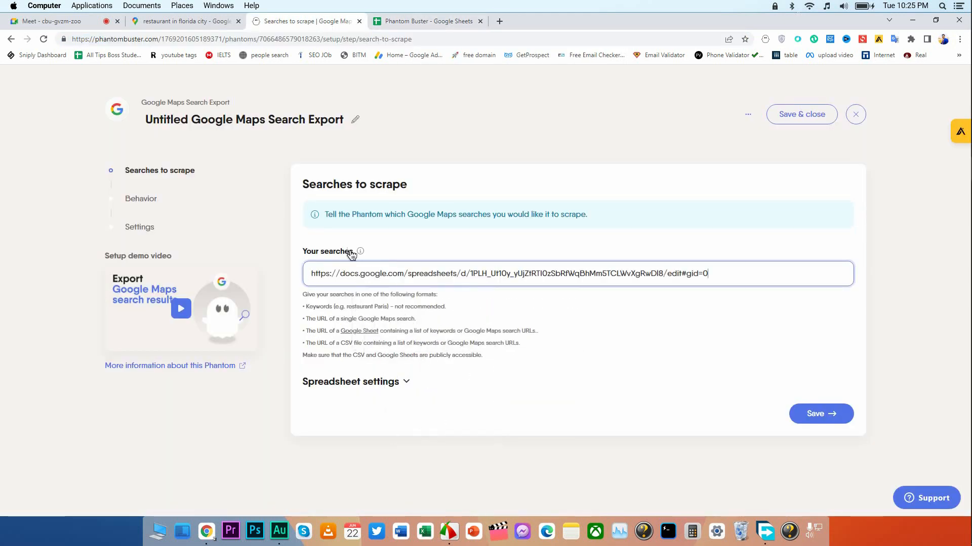
{"action": "left_click", "coordinate": [807, 417]}
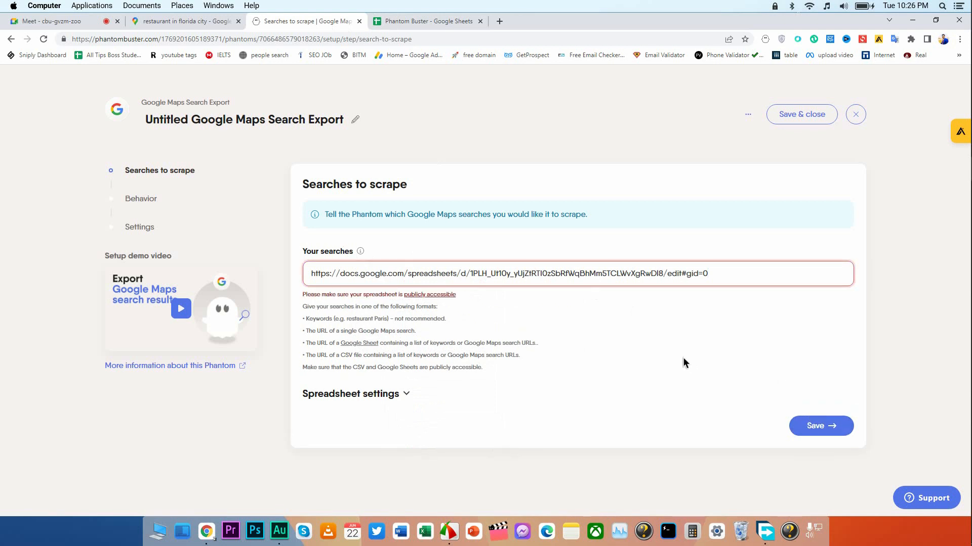
Open the publicly accessible help article in a new tab and read how to share the input spreadsheet.
{"action": "right_click", "coordinate": [445, 295]}
{"action": "left_click", "coordinate": [471, 304]}
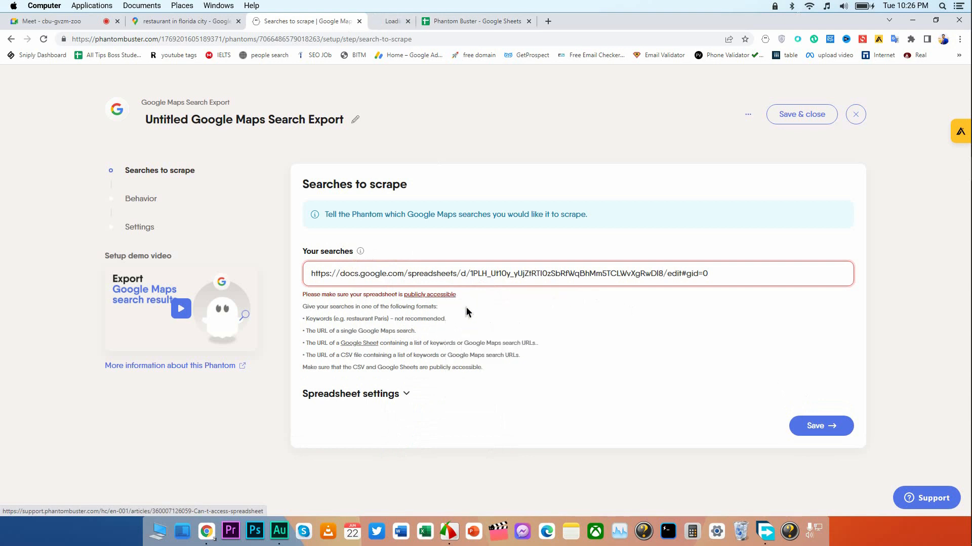
{"action": "left_click", "coordinate": [445, 21]}
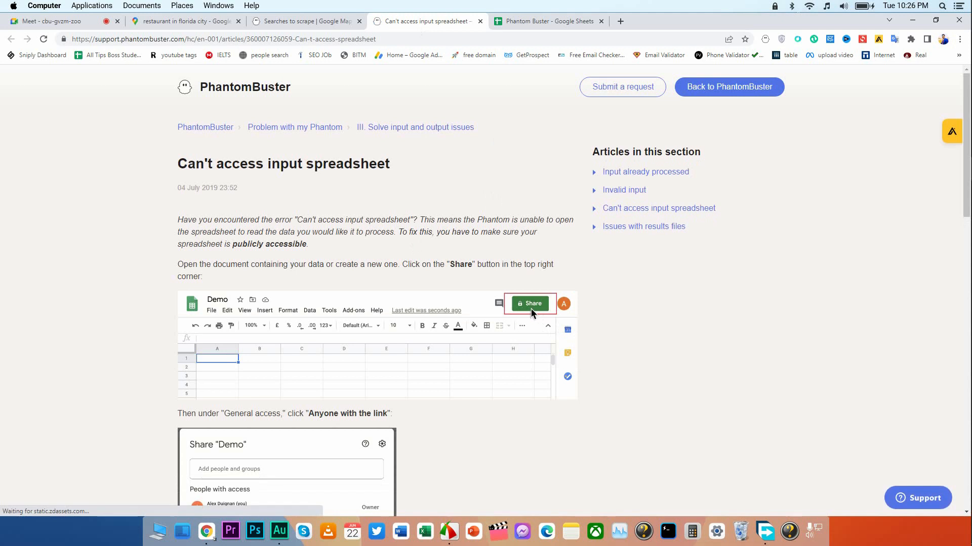
{"action": "scroll", "coordinate": [396, 368], "scroll_direction": "down", "scroll_amount": 1}
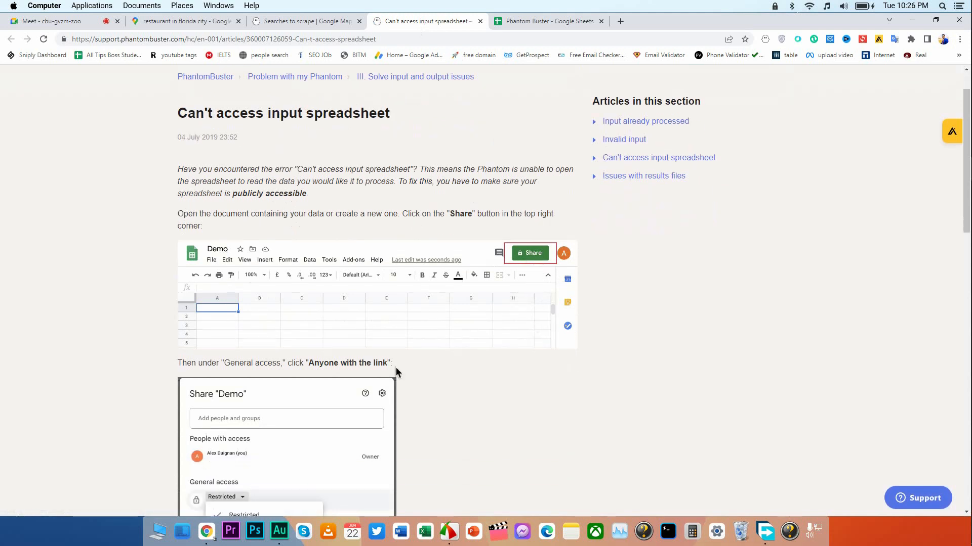
{"action": "scroll", "coordinate": [395, 368], "scroll_direction": "down", "scroll_amount": 3}
{"action": "scroll", "coordinate": [502, 300], "scroll_direction": "up", "scroll_amount": 4}
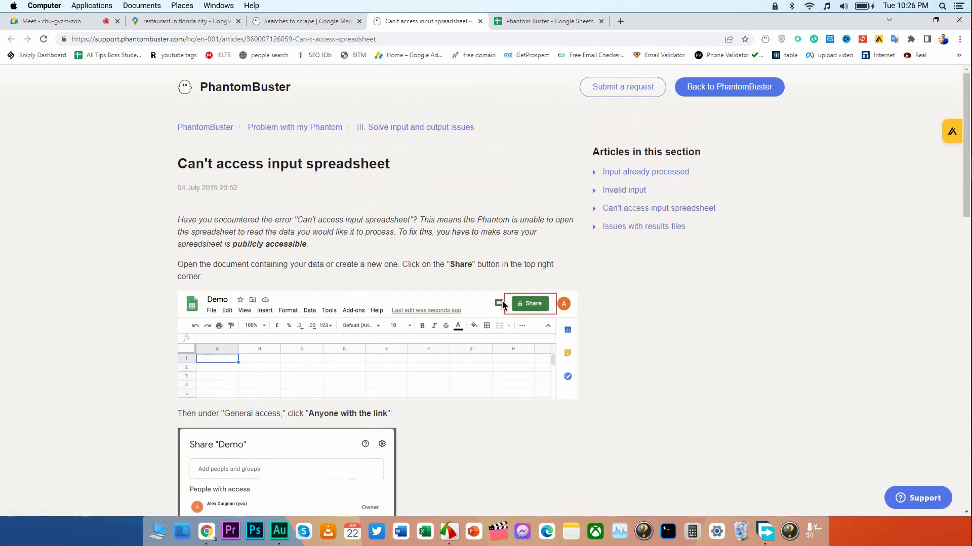
{"action": "left_click", "coordinate": [538, 22]}
{"action": "left_click", "coordinate": [367, 177]}
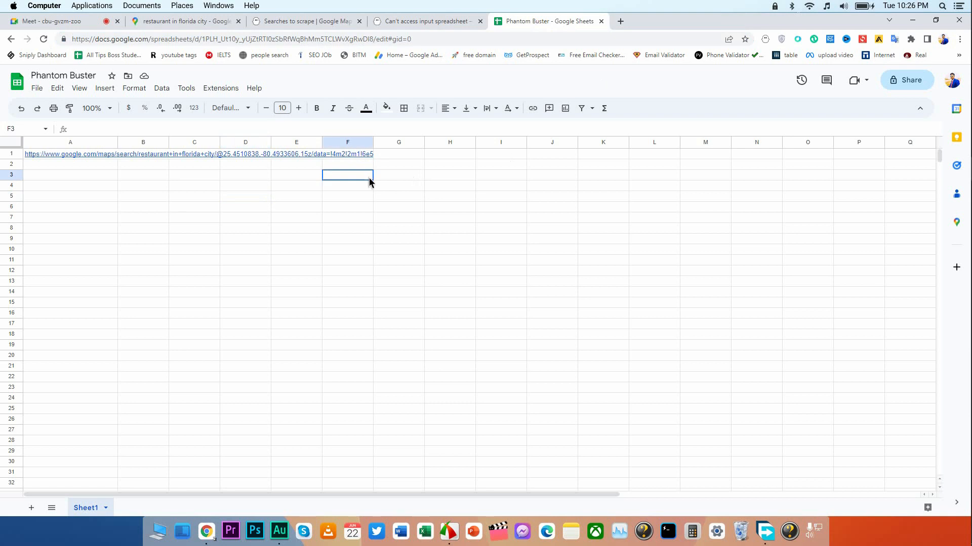
{"action": "left_click", "coordinate": [182, 178]}
{"action": "left_click", "coordinate": [215, 40]}
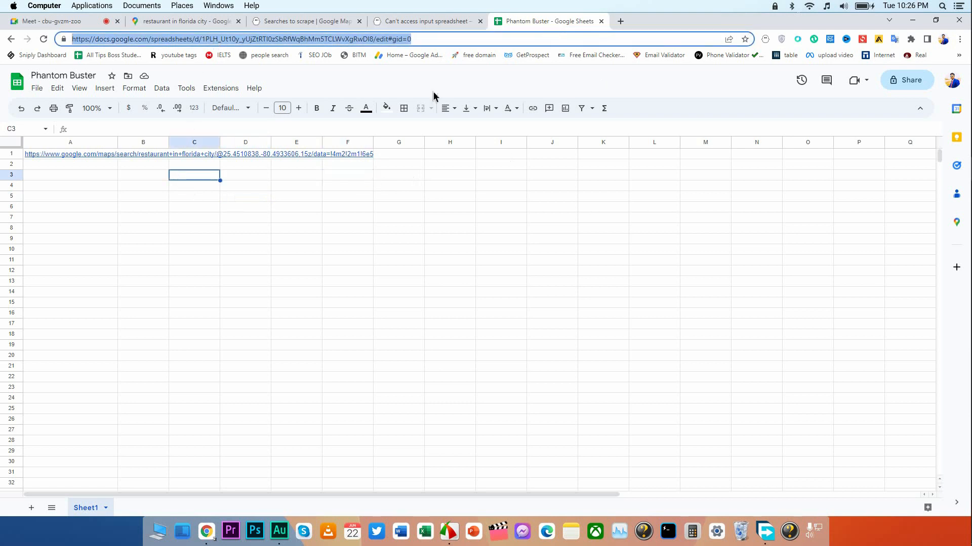
{"action": "left_click", "coordinate": [393, 81]}
{"action": "left_click", "coordinate": [99, 23]}
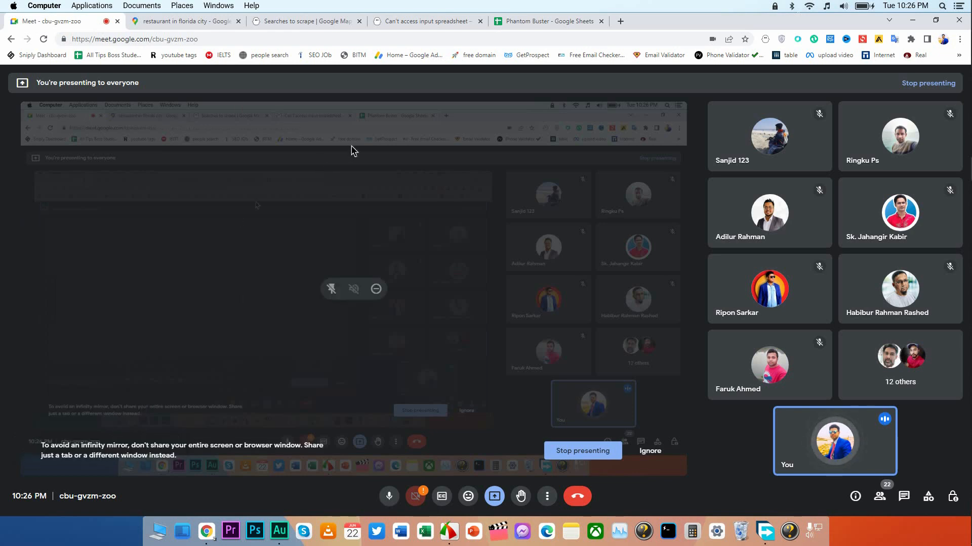
{"action": "left_click", "coordinate": [318, 22]}
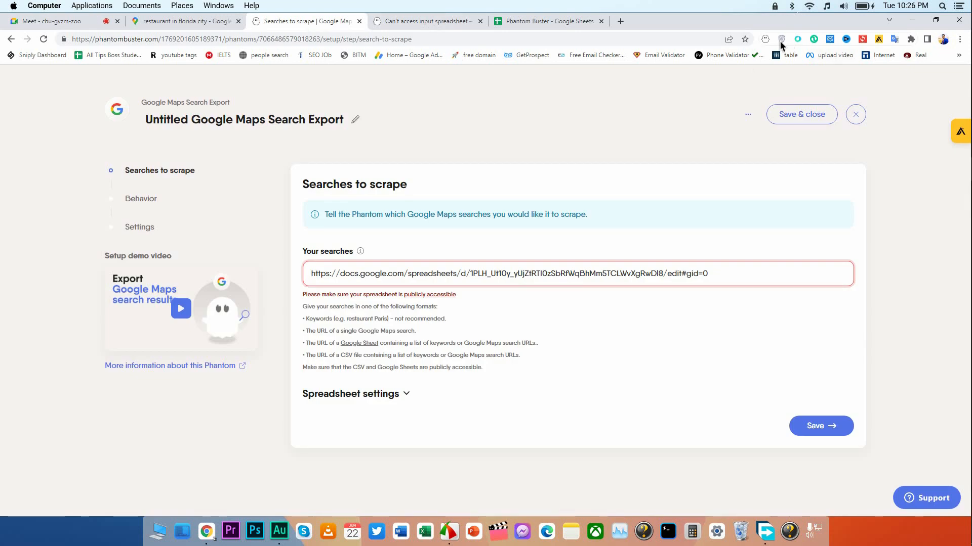
Return to the Phantom Buster spreadsheet in Google Sheets.
{"action": "left_click", "coordinate": [554, 21]}
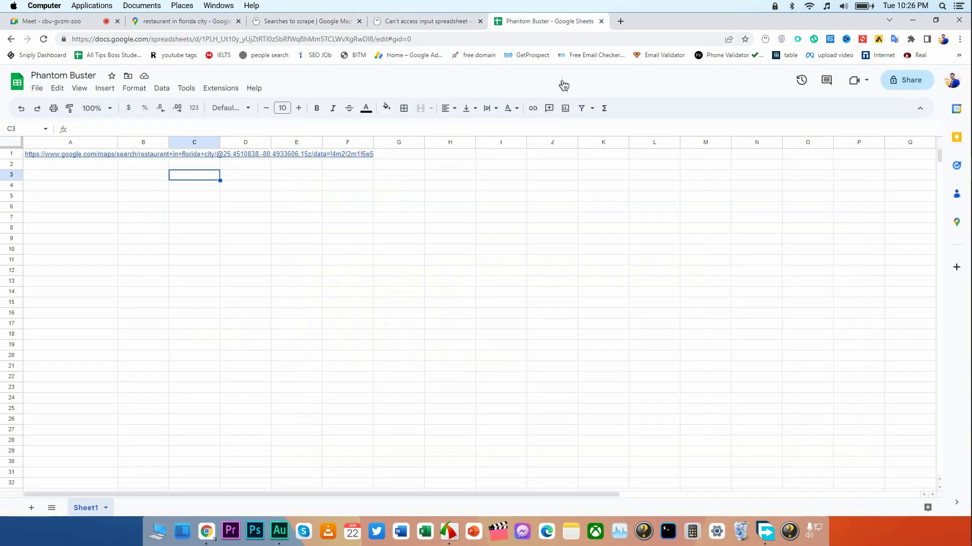
{"action": "left_click", "coordinate": [336, 198]}
{"action": "left_click", "coordinate": [411, 199]}
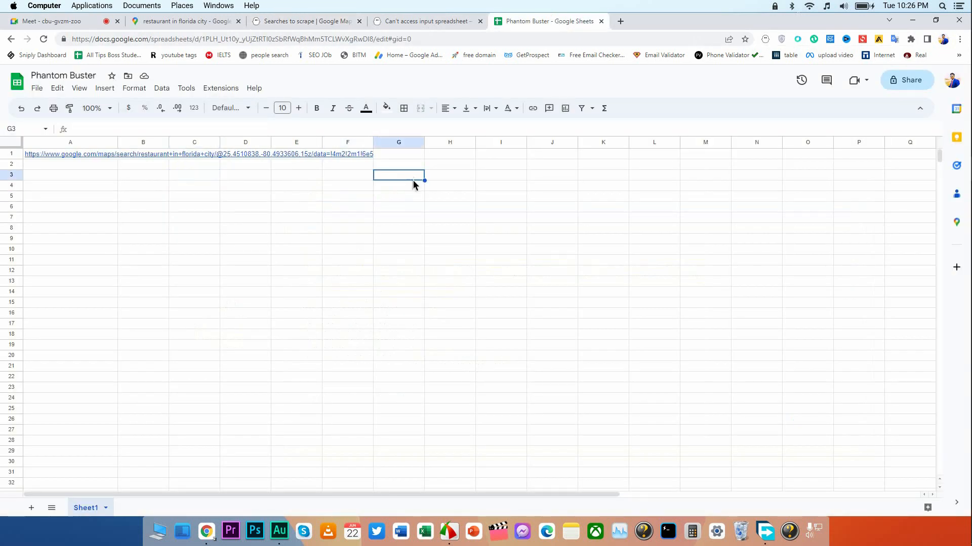
Share the Phantom Buster spreadsheet with Anyone with the link as Viewer and copy its sharing link.
{"action": "left_click", "coordinate": [406, 167]}
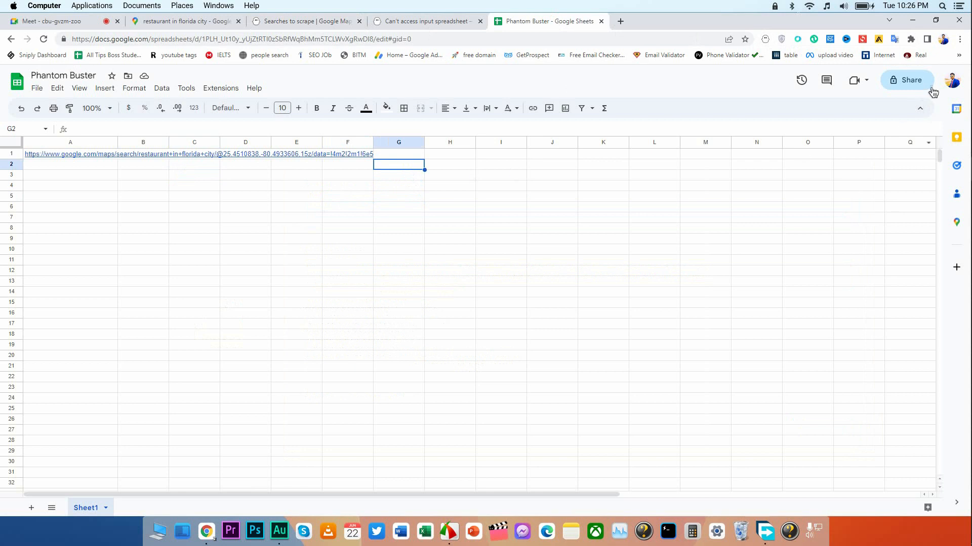
{"action": "left_click", "coordinate": [906, 81]}
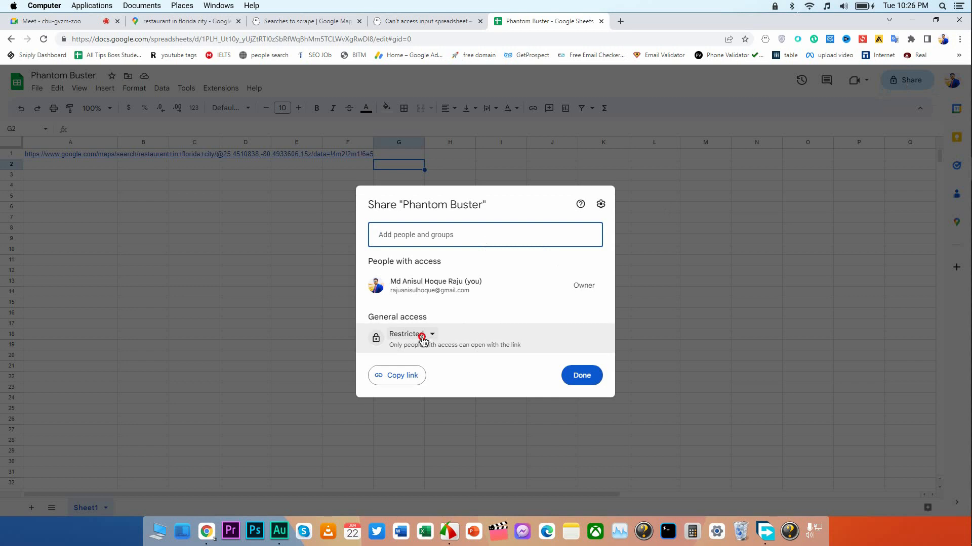
{"action": "left_click", "coordinate": [422, 339]}
{"action": "left_click", "coordinate": [470, 380]}
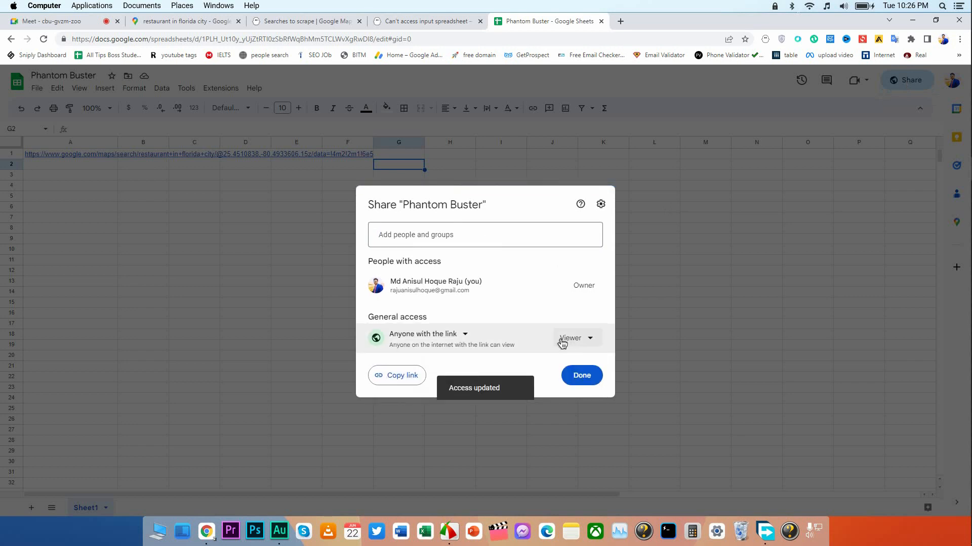
{"action": "left_click", "coordinate": [412, 376]}
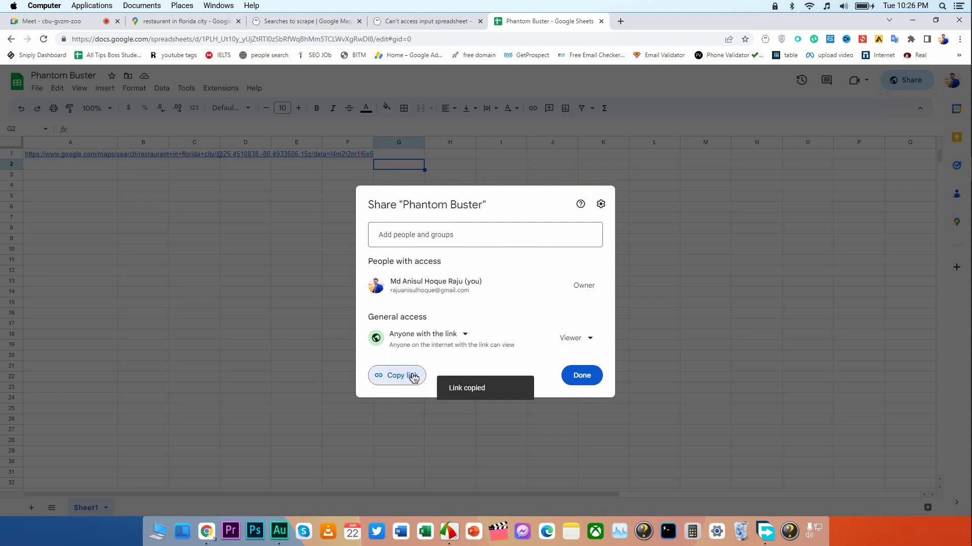
{"action": "left_click", "coordinate": [284, 317]}
Close the help article and replace the spreadsheet URL in Your searches of the Phantom setup with the copied sharing link.
{"action": "left_click", "coordinate": [424, 23]}
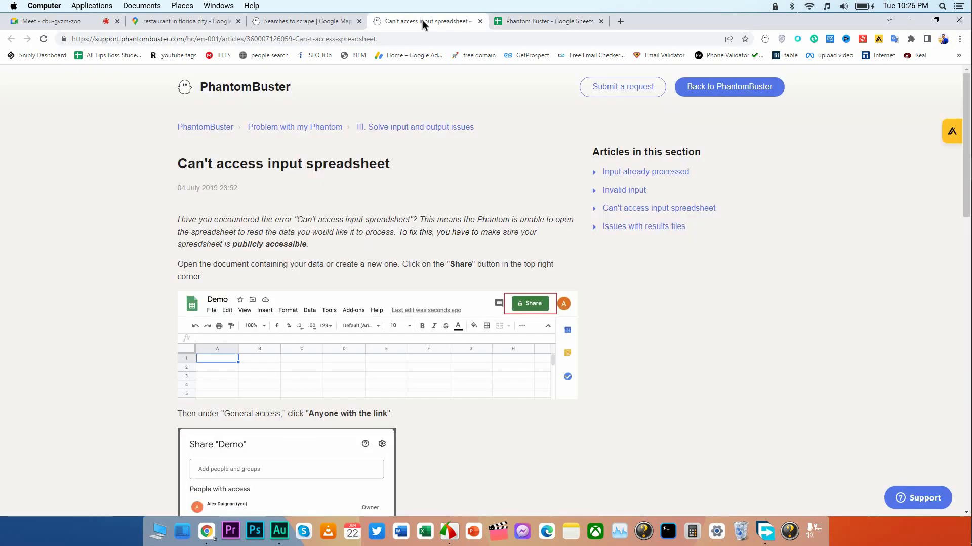
{"action": "left_click", "coordinate": [480, 22]}
{"action": "left_click", "coordinate": [334, 22]}
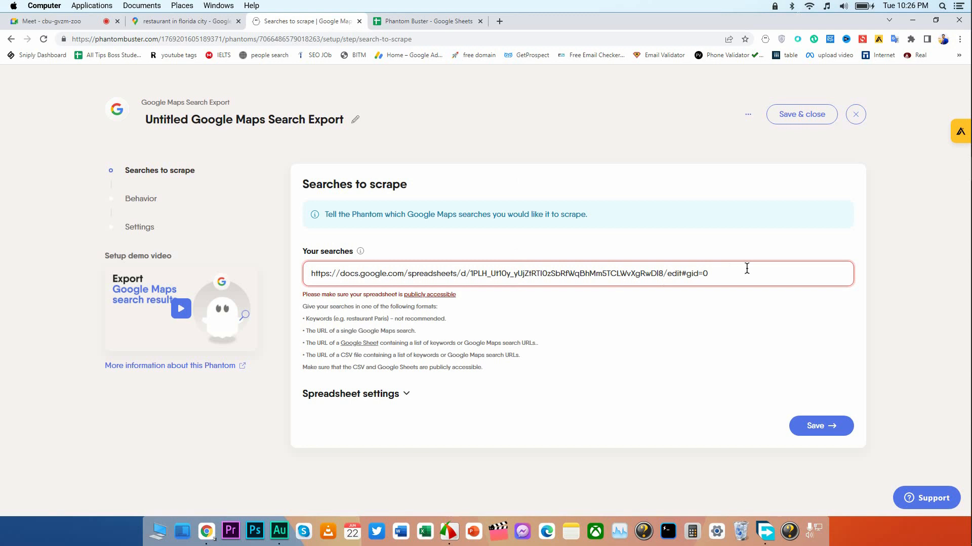
{"action": "left_click_drag", "start_coordinate": [743, 273], "coordinate": [284, 286]}
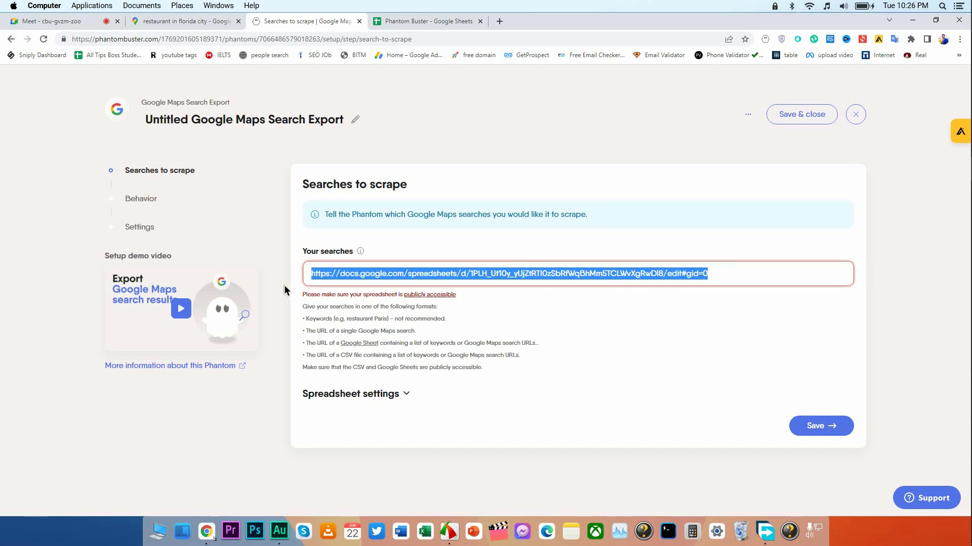
{"action": "key", "text": "ctrl+v"}
{"action": "left_click", "coordinate": [665, 319]}
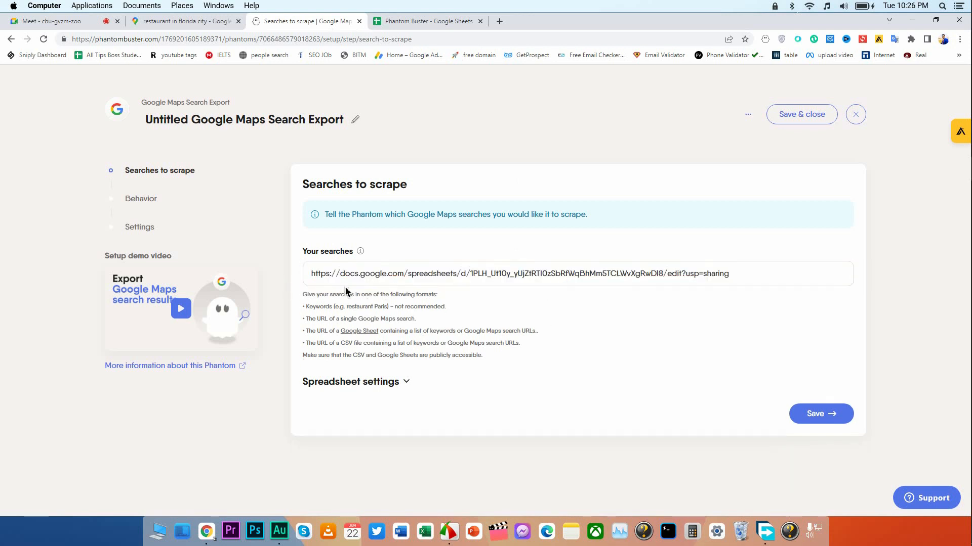
Check the usp=sharing ending of the pasted link and save the Searches to scrape.
{"action": "left_click", "coordinate": [684, 275]}
{"action": "left_click_drag", "start_coordinate": [667, 274], "coordinate": [731, 274]}
{"action": "left_click", "coordinate": [697, 317]}
{"action": "left_click", "coordinate": [694, 354]}
{"action": "left_click", "coordinate": [799, 409]}
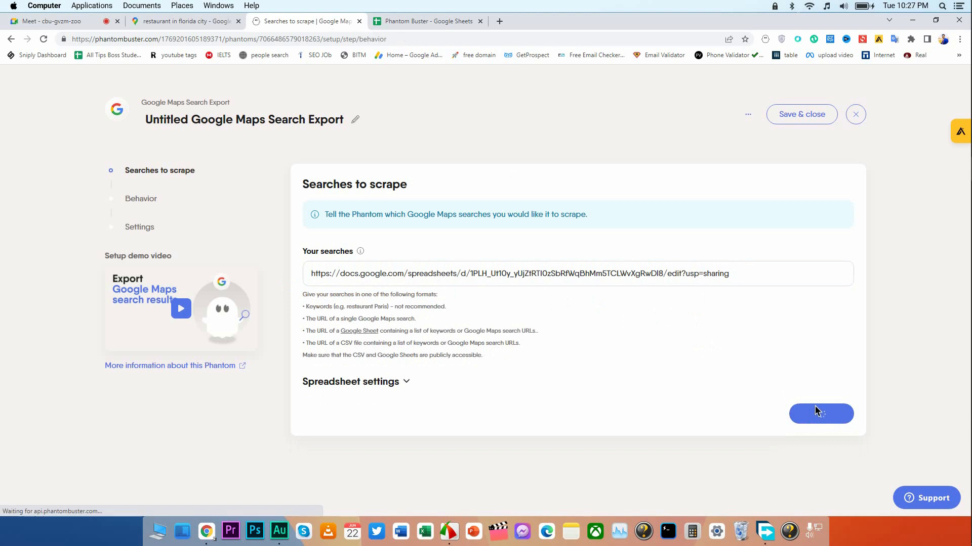
Leave the browser's language at its default and set the number of spreadsheet rows to process per launch to 3.
{"action": "left_click", "coordinate": [347, 238]}
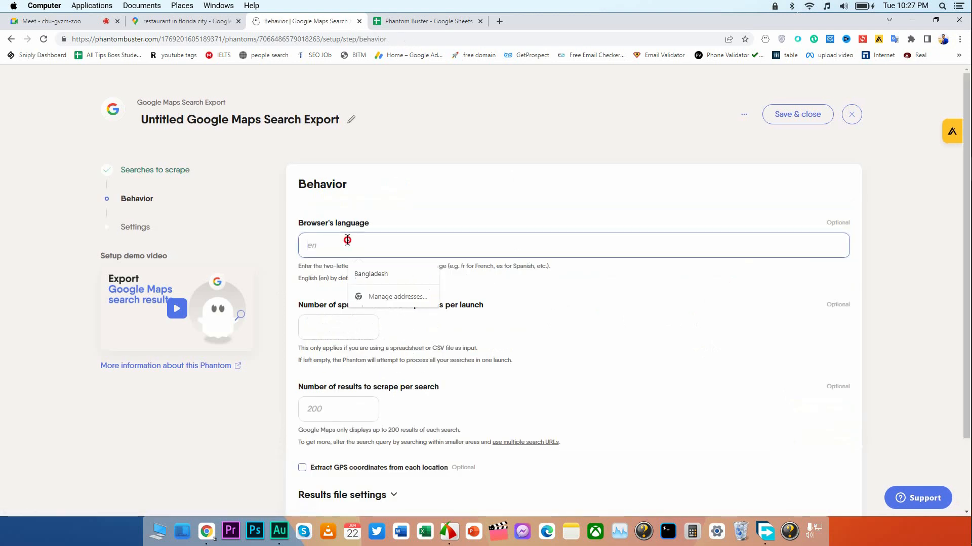
{"action": "left_click", "coordinate": [414, 232]}
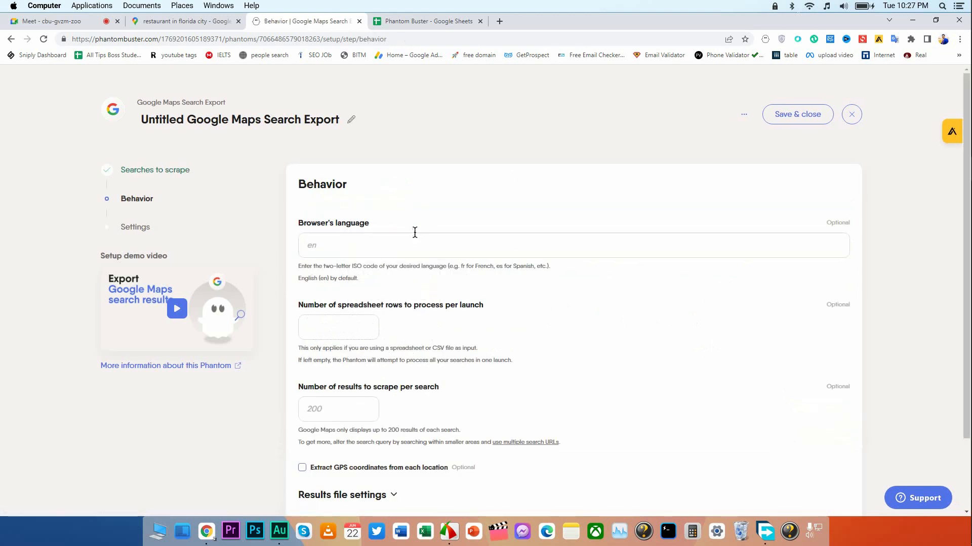
{"action": "left_click", "coordinate": [325, 244]}
{"action": "left_click", "coordinate": [423, 260]}
{"action": "scroll", "coordinate": [365, 257], "scroll_direction": "down", "scroll_amount": 2}
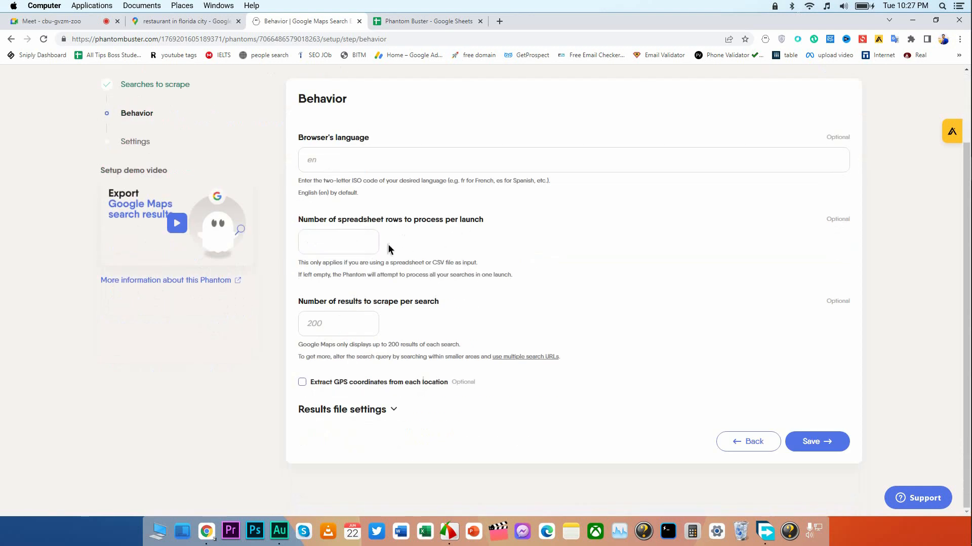
{"action": "left_click", "coordinate": [351, 244]}
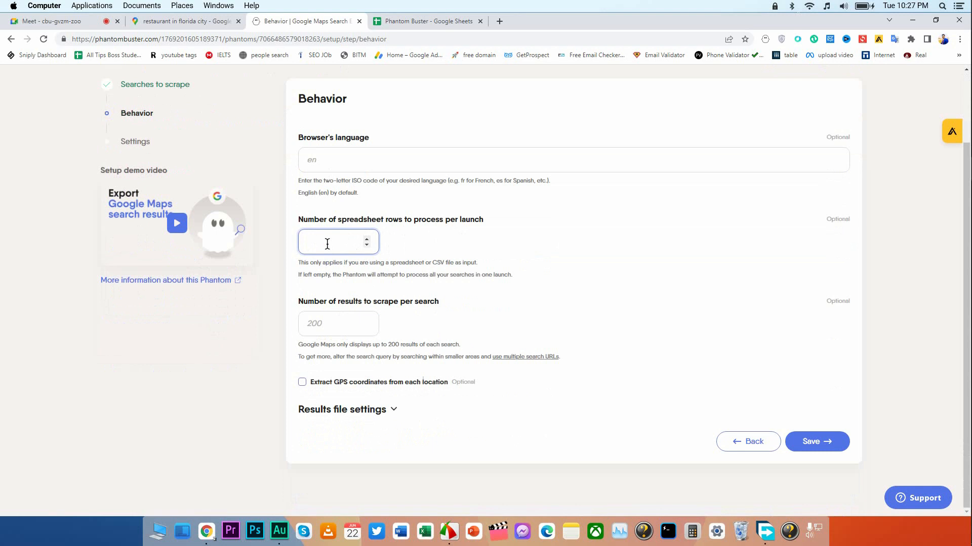
{"action": "type", "text": "3"}
{"action": "left_click", "coordinate": [436, 249]}
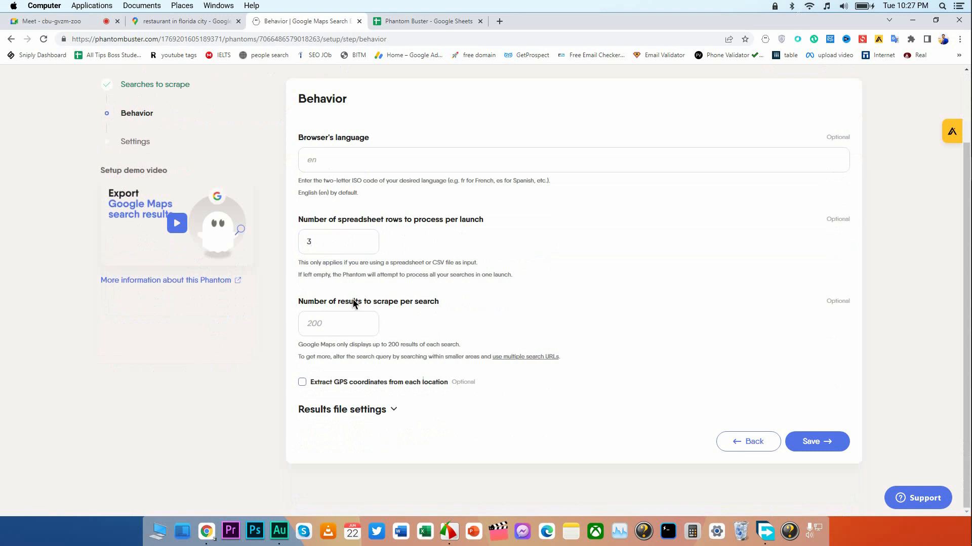
Set the number of results to scrape per search to 21 and save the Behavior settings.
{"action": "left_click", "coordinate": [357, 326]}
{"action": "type", "text": "20"}
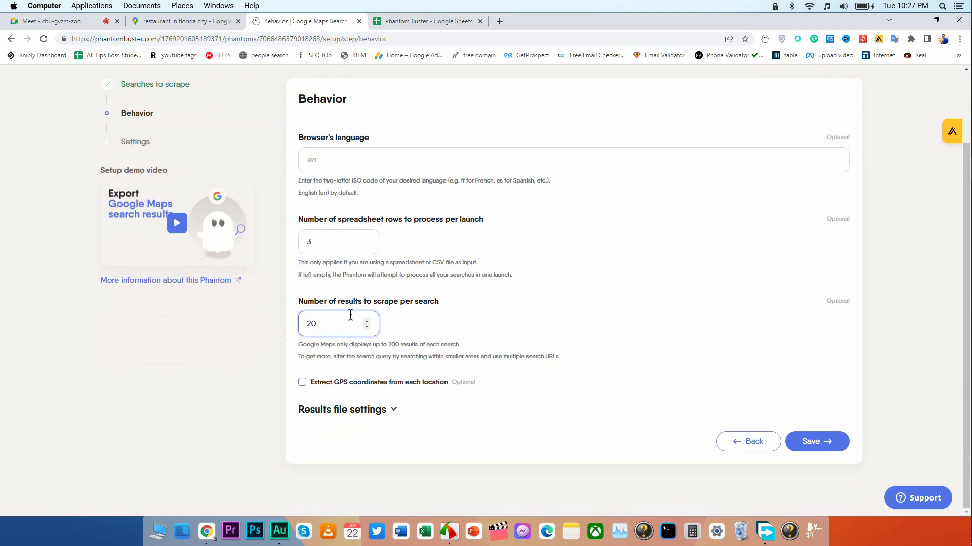
{"action": "scroll", "coordinate": [352, 314], "scroll_direction": "up", "scroll_amount": 3}
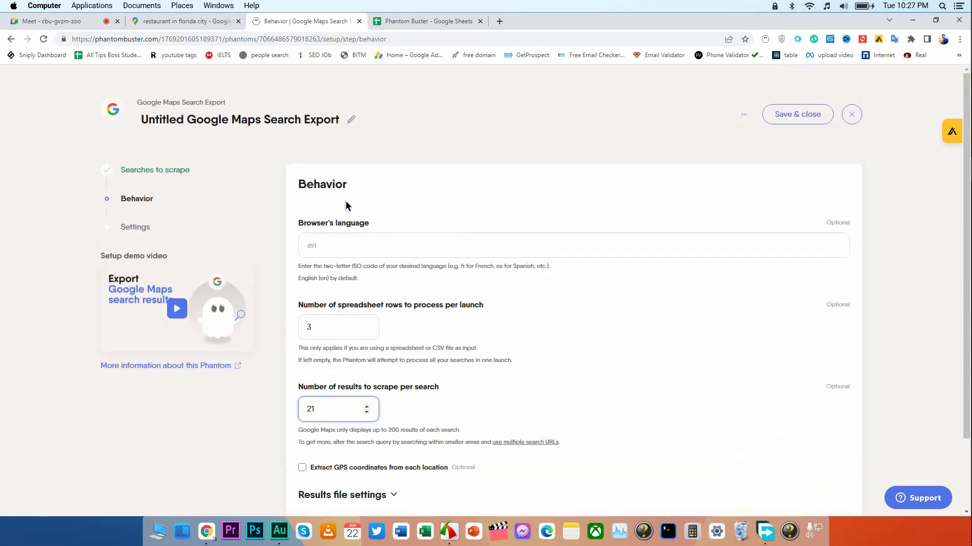
{"action": "left_click", "coordinate": [333, 249]}
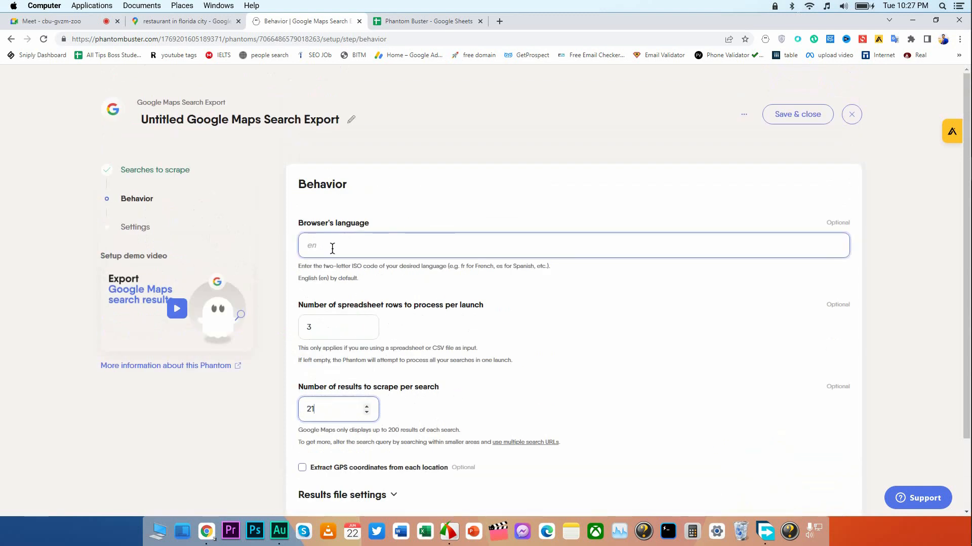
{"action": "scroll", "coordinate": [366, 262], "scroll_direction": "down", "scroll_amount": 1}
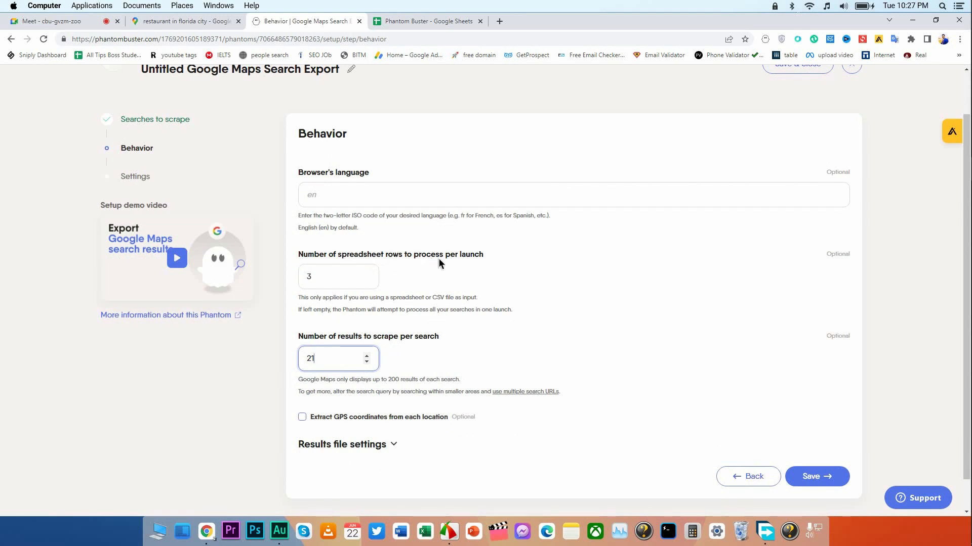
{"action": "left_click", "coordinate": [336, 277]}
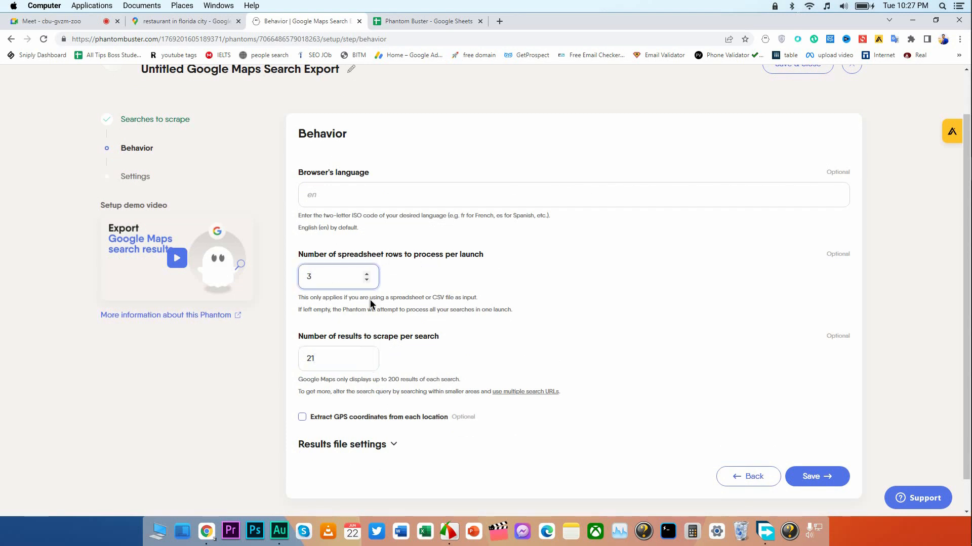
{"action": "scroll", "coordinate": [420, 309], "scroll_direction": "down", "scroll_amount": 1}
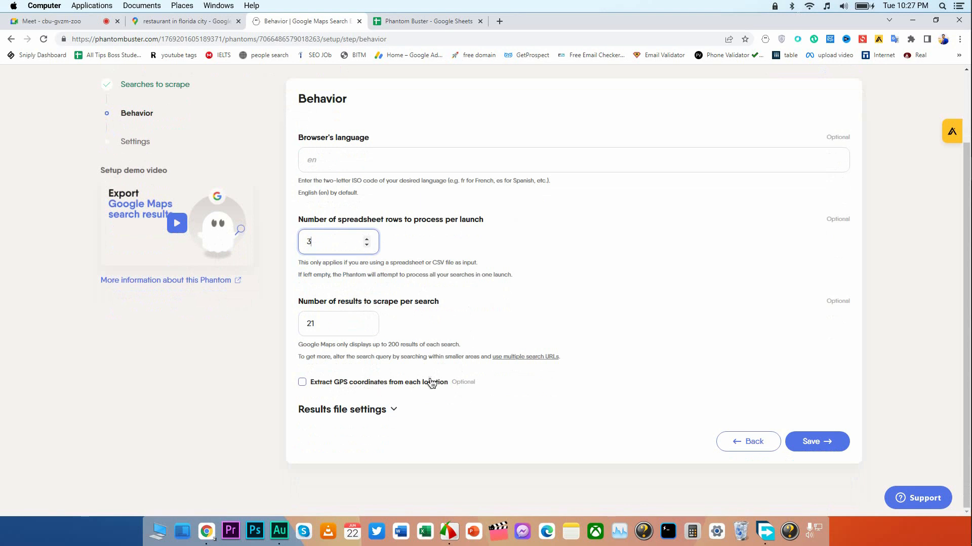
{"action": "left_click", "coordinate": [450, 382]}
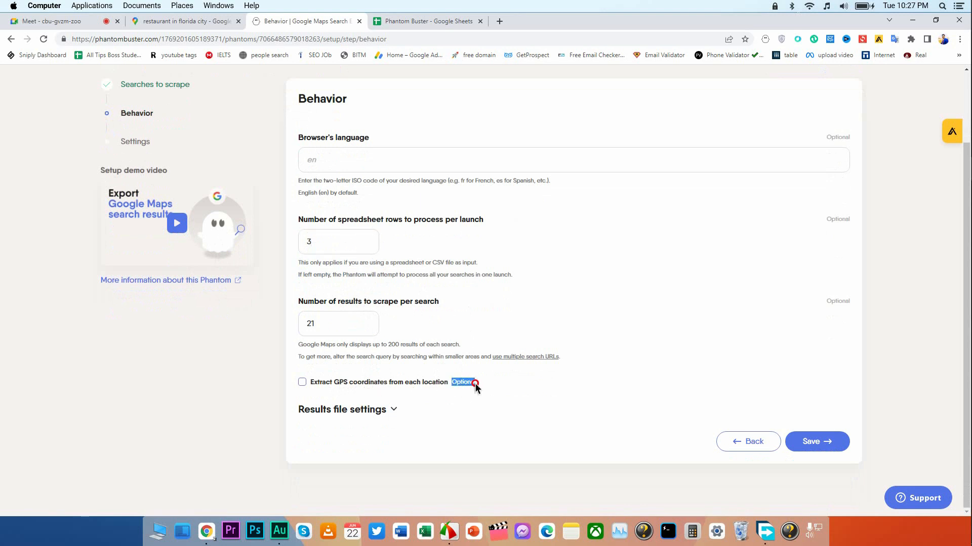
{"action": "left_click", "coordinate": [812, 440]}
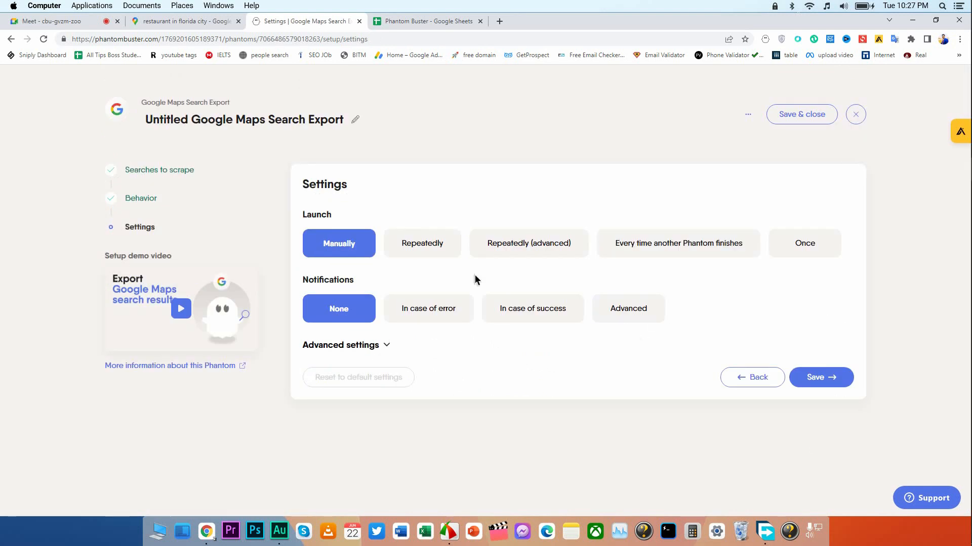
Keep the launch set to Manually, set Notifications to In case of error, and save the Phantom's settings.
{"action": "double_click", "coordinate": [309, 215]}
{"action": "left_click", "coordinate": [380, 204]}
{"action": "double_click", "coordinate": [308, 278]}
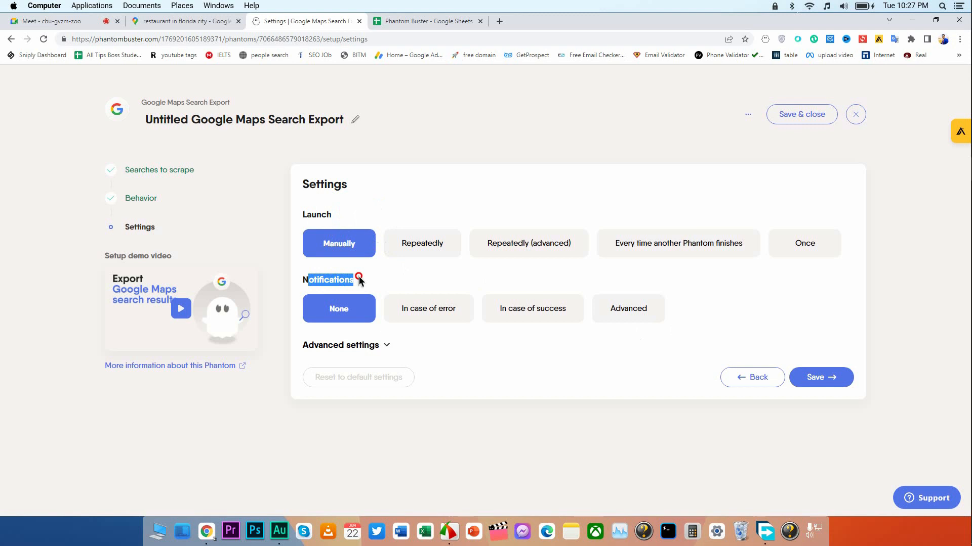
{"action": "left_click", "coordinate": [408, 284]}
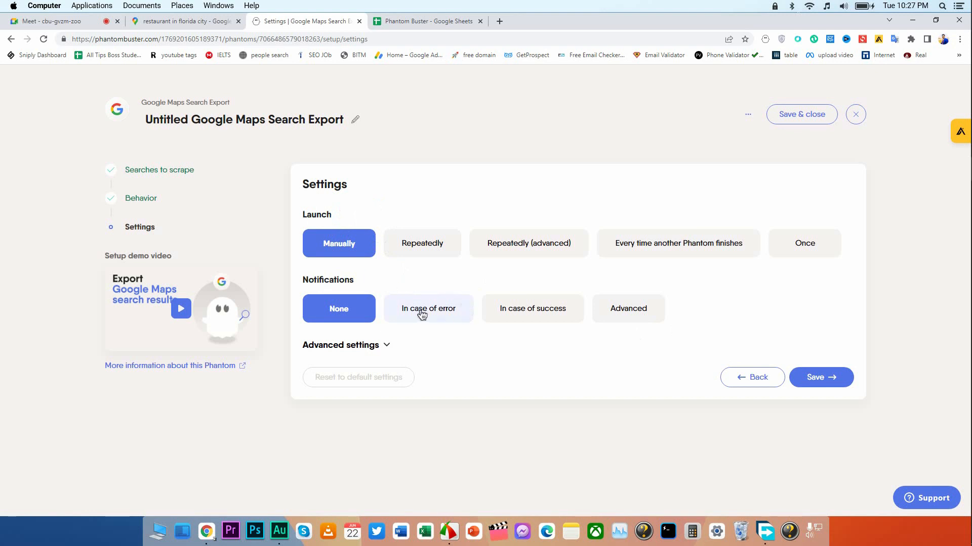
{"action": "left_click", "coordinate": [439, 313]}
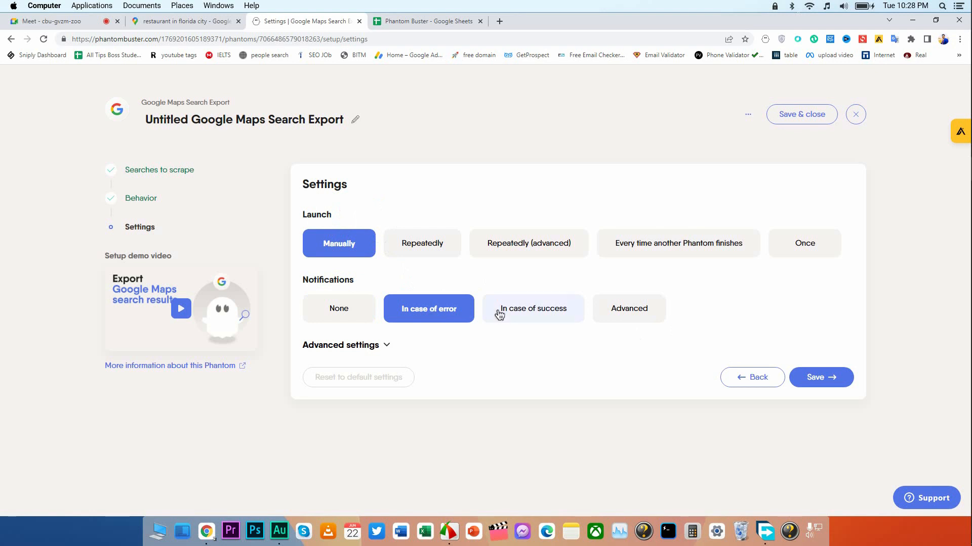
{"action": "left_click", "coordinate": [831, 377]}
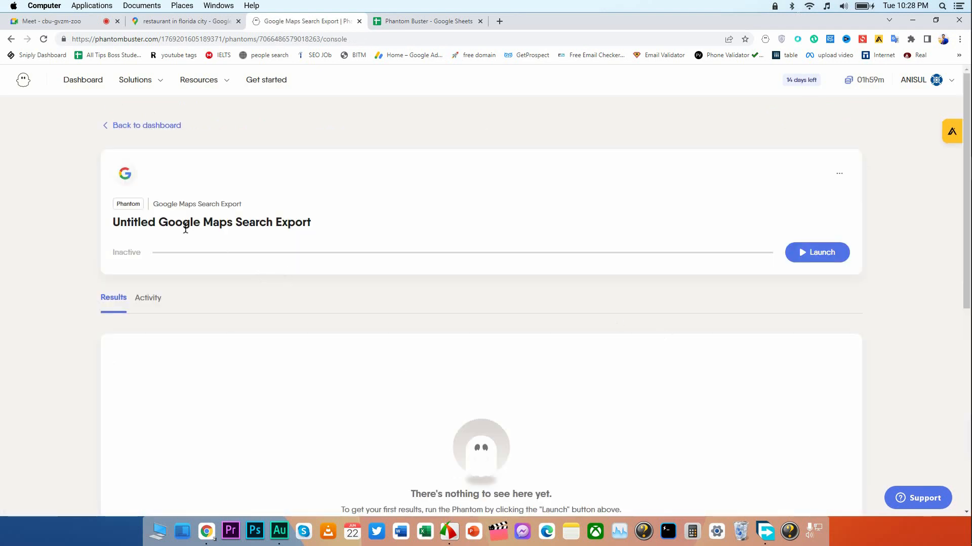
Launch the Untitled Google Maps Search Export Phantom.
{"action": "left_click_drag", "start_coordinate": [157, 221], "coordinate": [292, 231]}
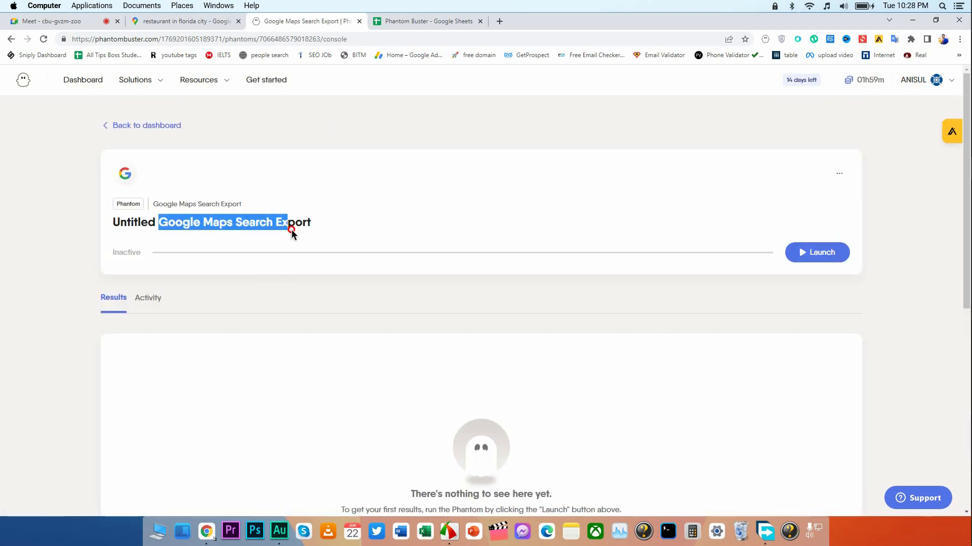
{"action": "left_click", "coordinate": [353, 230]}
{"action": "left_click_drag", "start_coordinate": [167, 222], "coordinate": [313, 226]}
{"action": "left_click", "coordinate": [386, 231]}
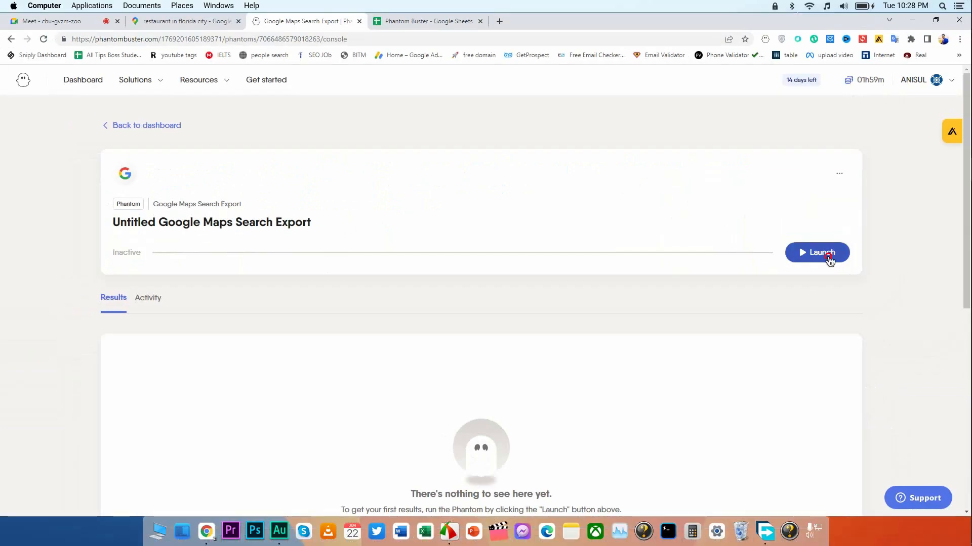
{"action": "left_click", "coordinate": [837, 260]}
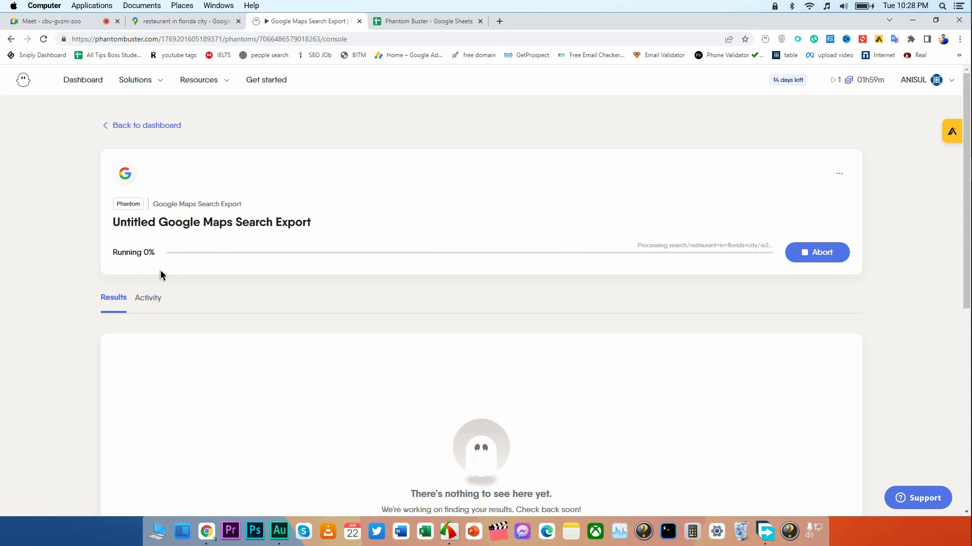
Switch to the Google Meet call, mute the microphone, and return to the running Phantom in PhantomBuster.
{"action": "left_click", "coordinate": [39, 21]}
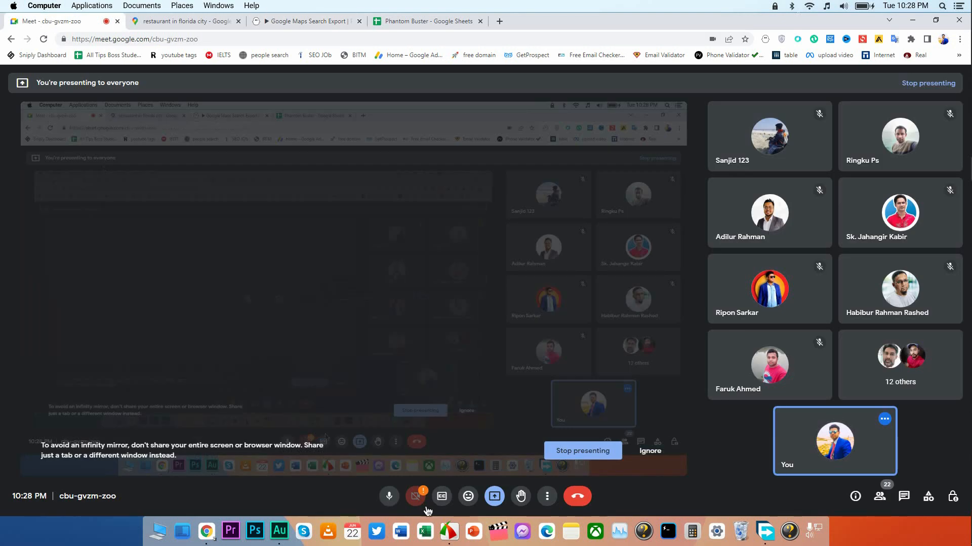
{"action": "left_click", "coordinate": [390, 498]}
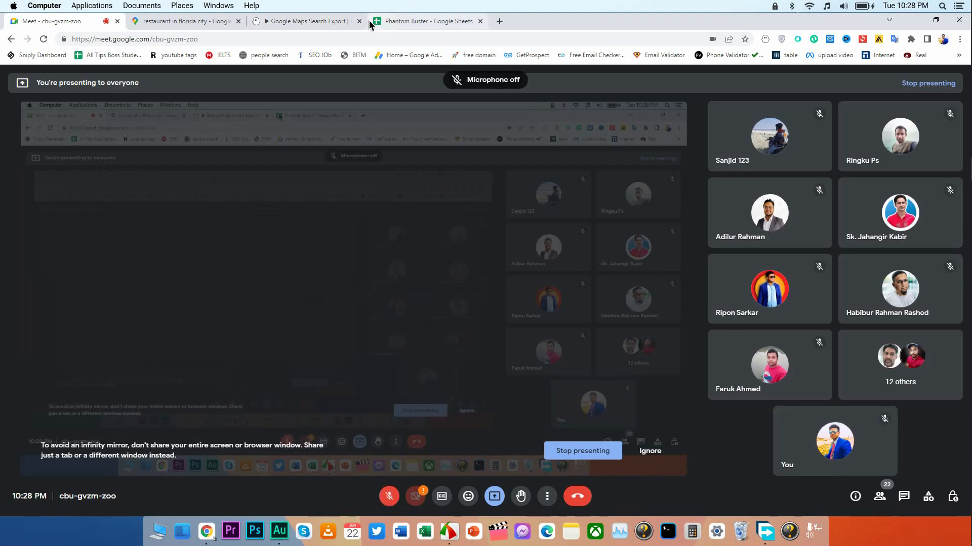
{"action": "left_click", "coordinate": [389, 24]}
{"action": "left_click", "coordinate": [323, 26]}
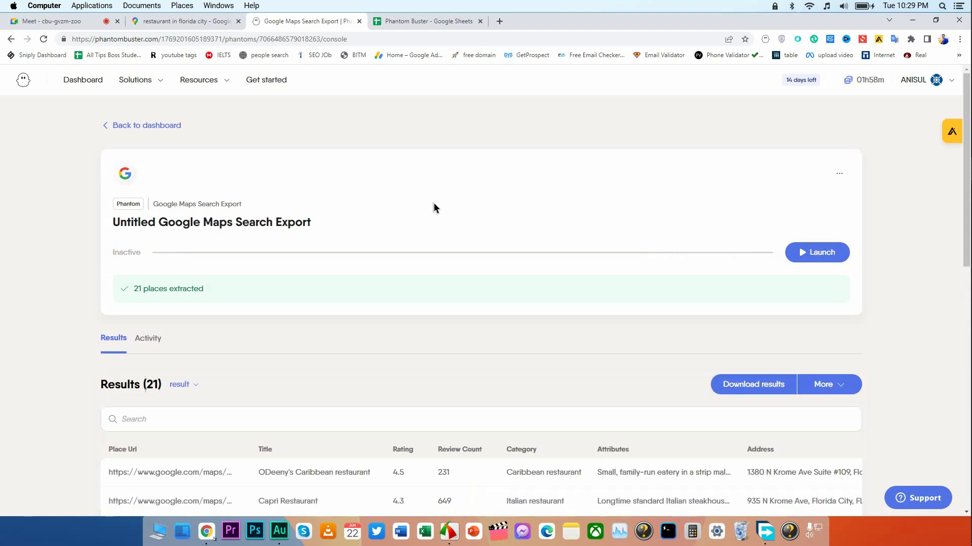
Look through the extracted restaurant results and download them as a CSV file.
{"action": "scroll", "coordinate": [434, 208], "scroll_direction": "down", "scroll_amount": 5}
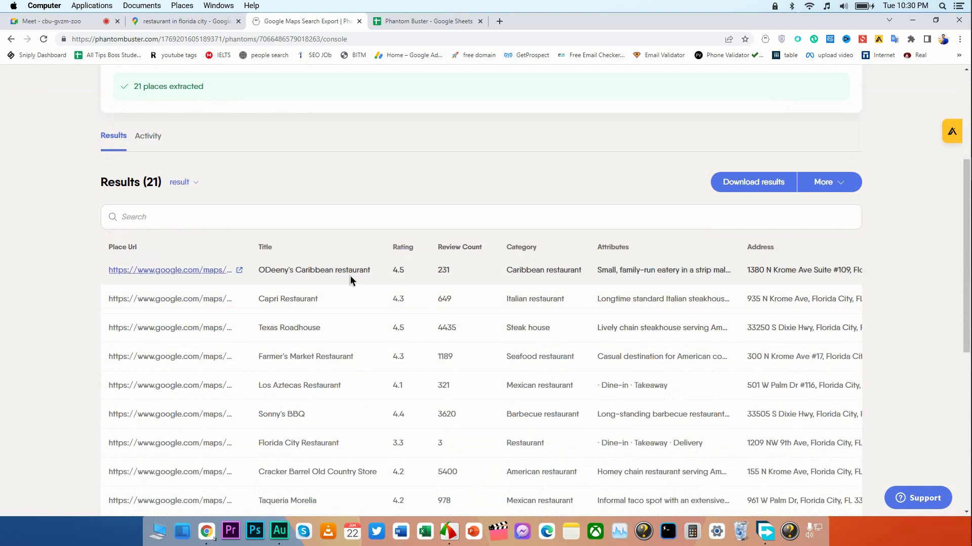
{"action": "left_click_drag", "start_coordinate": [394, 271], "coordinate": [406, 269]}
{"action": "left_click", "coordinate": [407, 188]}
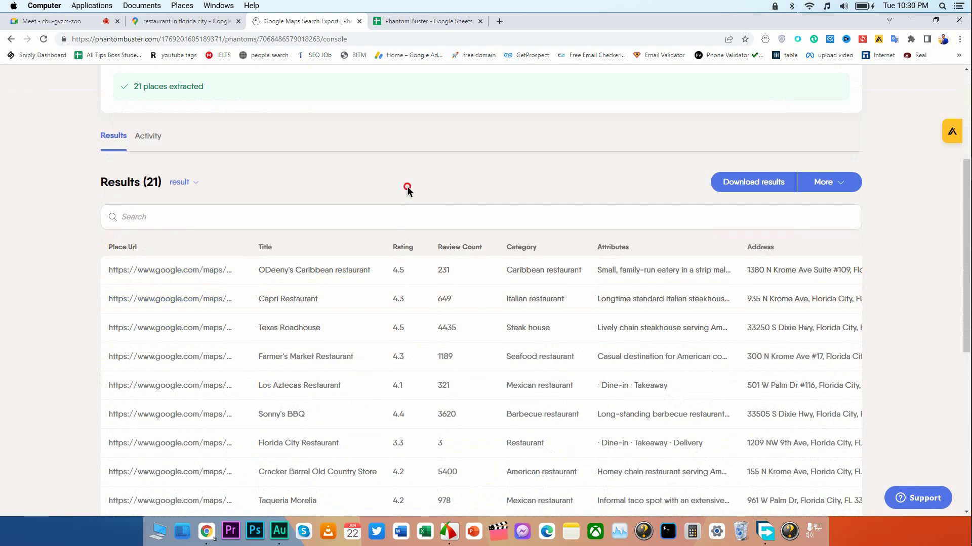
{"action": "scroll", "coordinate": [372, 381], "scroll_direction": "down", "scroll_amount": 5}
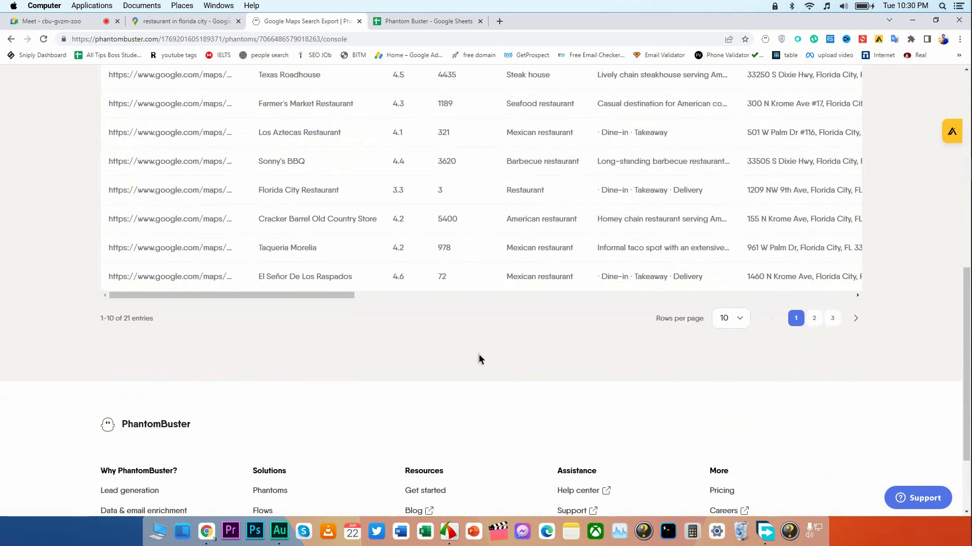
{"action": "scroll", "coordinate": [479, 356], "scroll_direction": "up", "scroll_amount": 6}
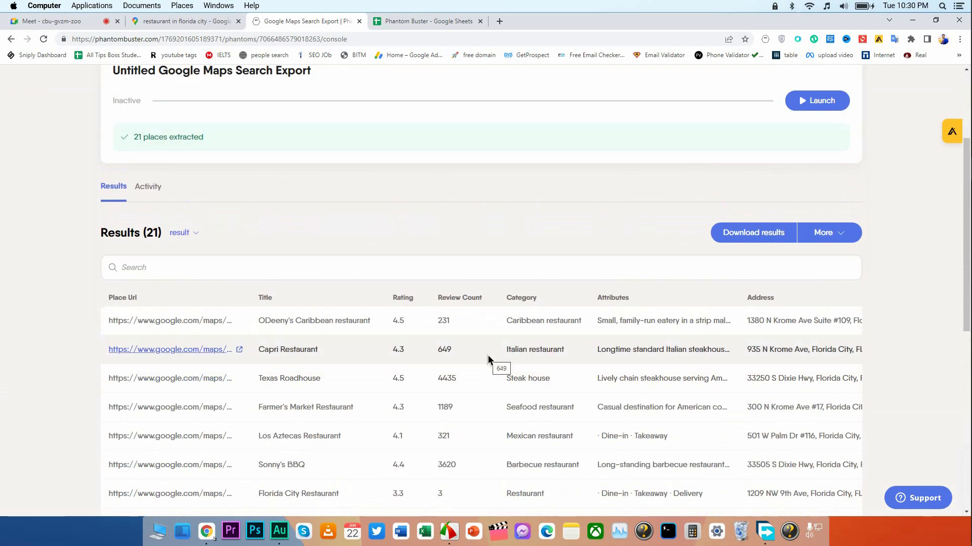
{"action": "left_click", "coordinate": [747, 236]}
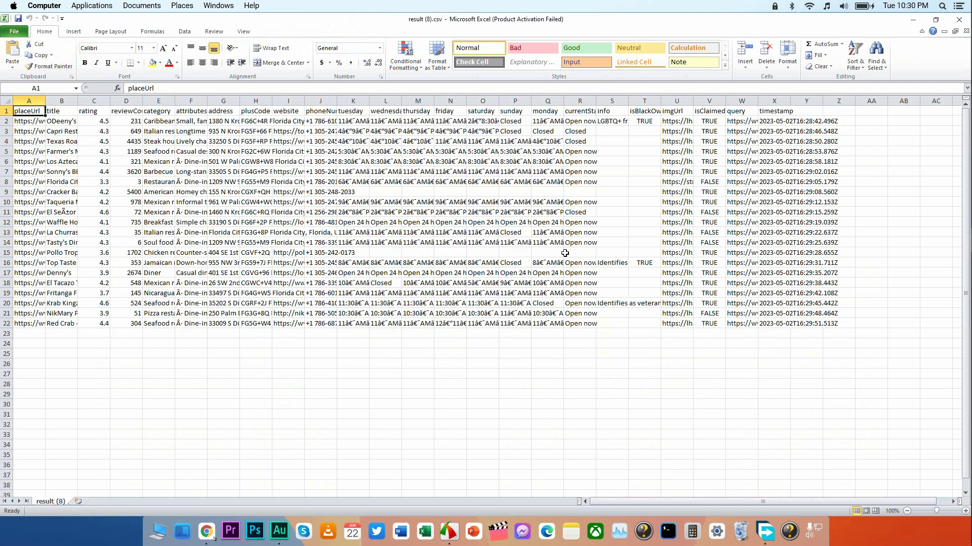
Widen the rating column in the downloaded results spreadsheet and center its contents.
{"action": "left_click_drag", "start_coordinate": [7, 328], "coordinate": [6, 328]}
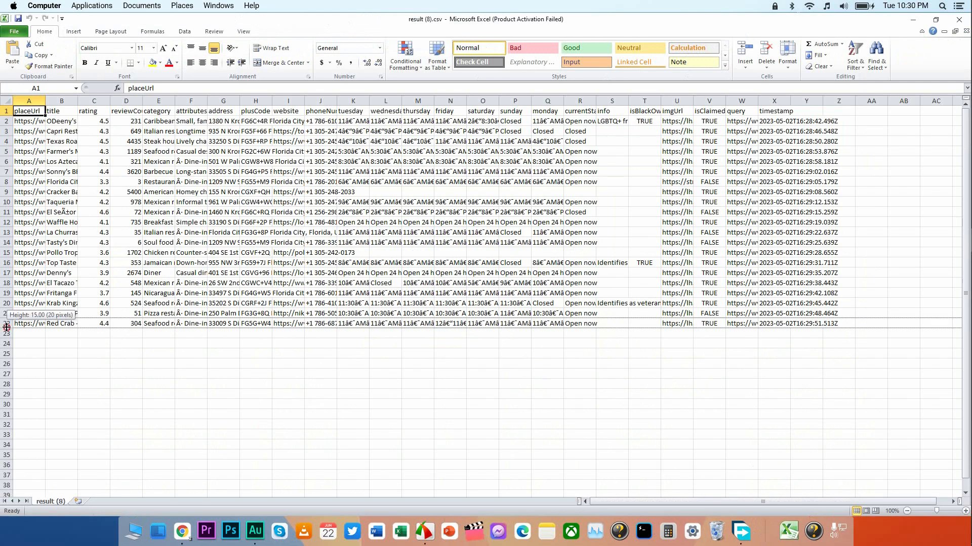
{"action": "left_click", "coordinate": [104, 342]}
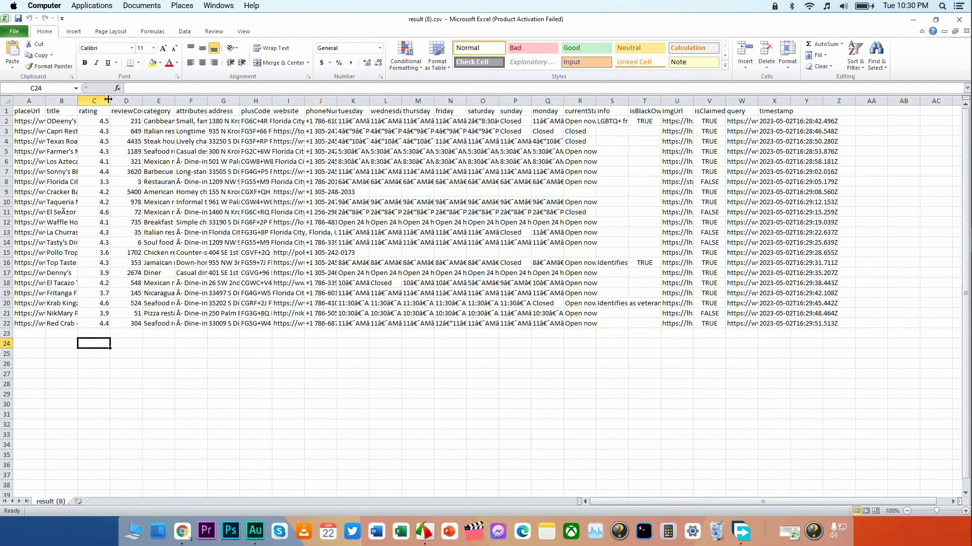
{"action": "left_click_drag", "start_coordinate": [111, 101], "coordinate": [195, 100]}
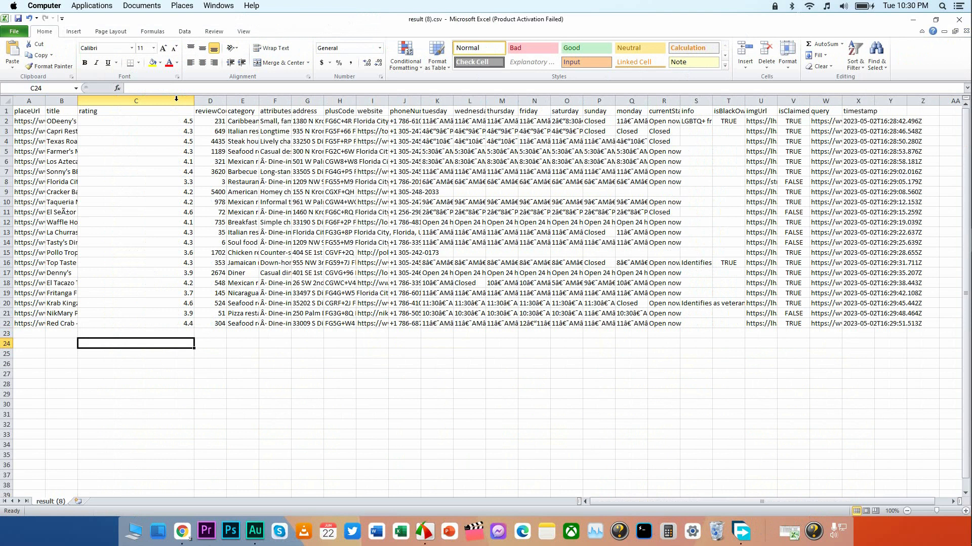
{"action": "left_click", "coordinate": [176, 98]}
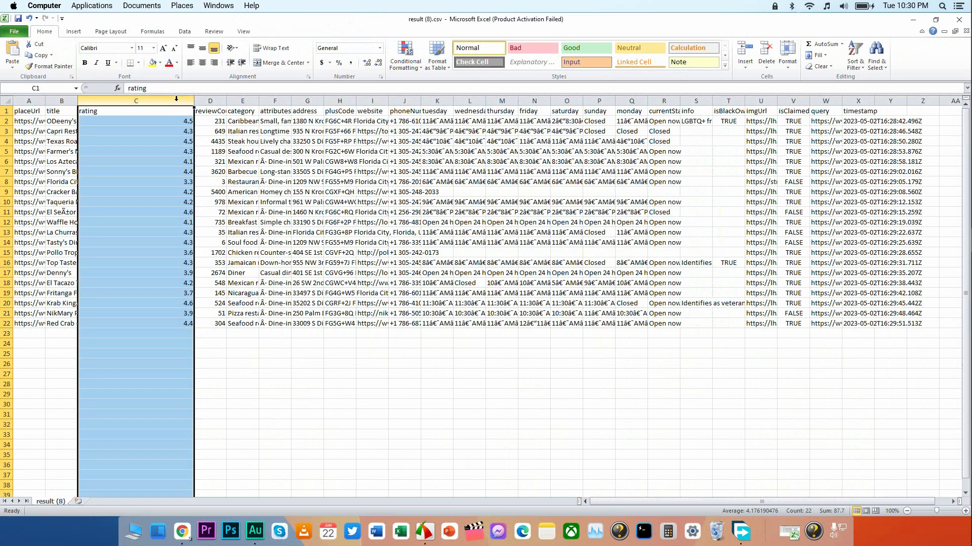
{"action": "left_click", "coordinate": [202, 63]}
Widen the title column so the restaurant names fit and center its contents.
{"action": "left_click_drag", "start_coordinate": [78, 99], "coordinate": [198, 96]}
{"action": "left_click", "coordinate": [160, 101]}
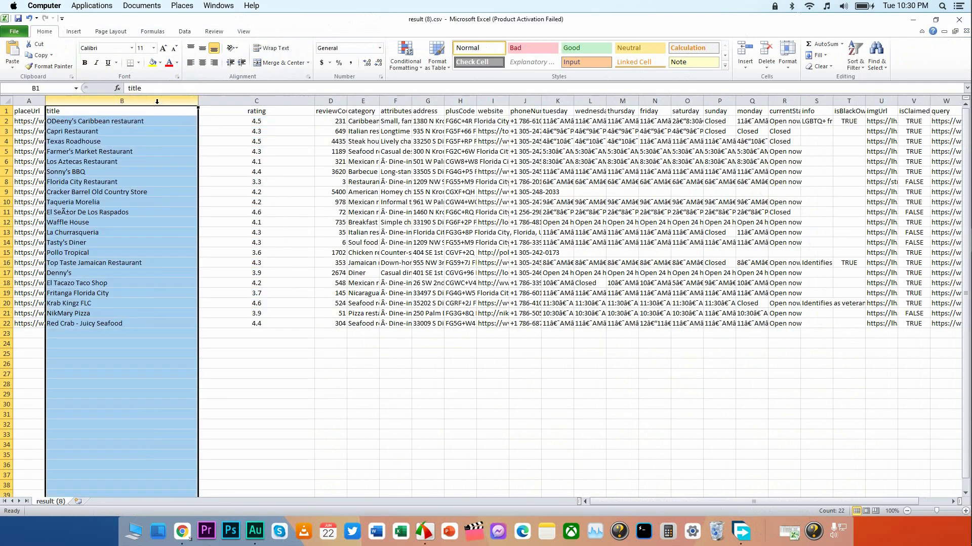
{"action": "left_click", "coordinate": [202, 62]}
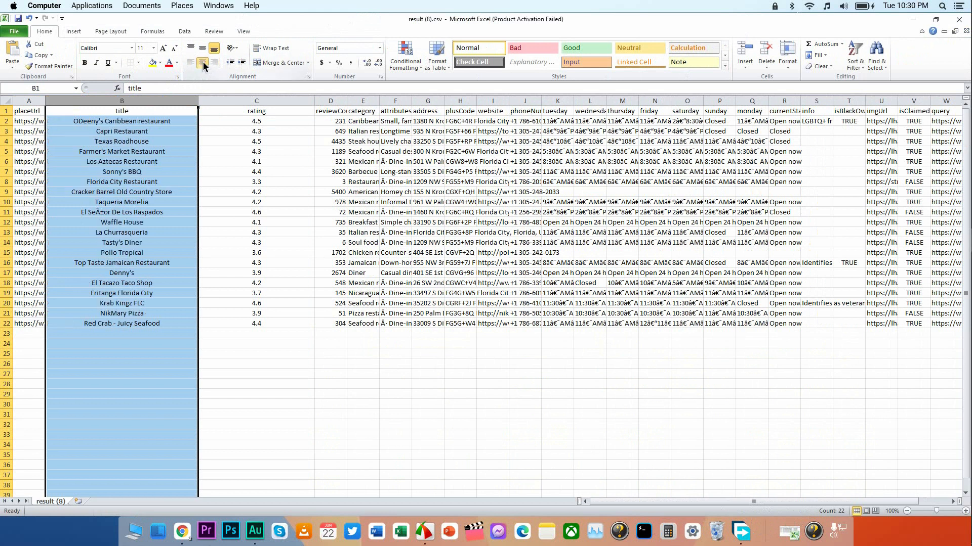
{"action": "left_click", "coordinate": [143, 118]}
{"action": "left_click", "coordinate": [141, 111]}
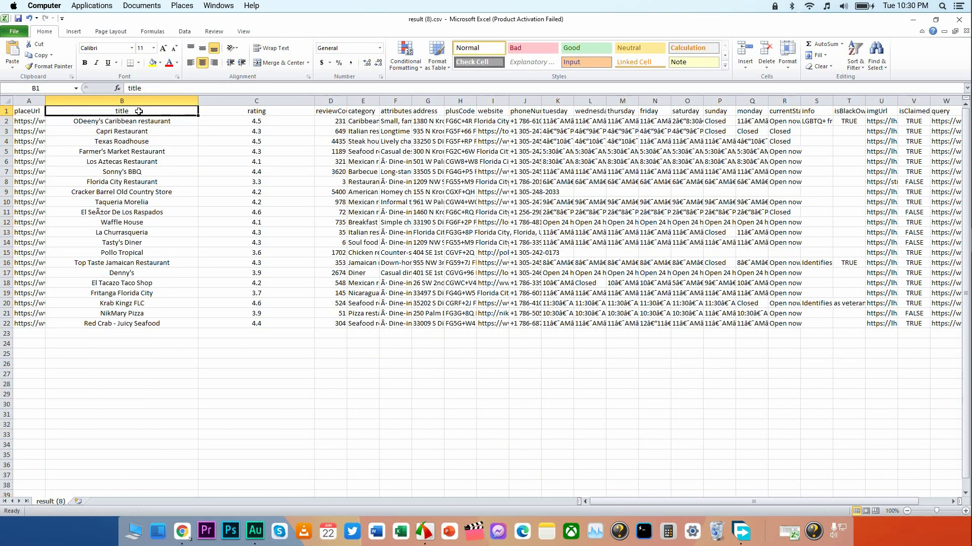
Widen the placeUrl column, center its contents, and dismiss the Office activation wizard.
{"action": "left_click_drag", "start_coordinate": [39, 101], "coordinate": [154, 101]}
{"action": "left_click", "coordinate": [99, 100]}
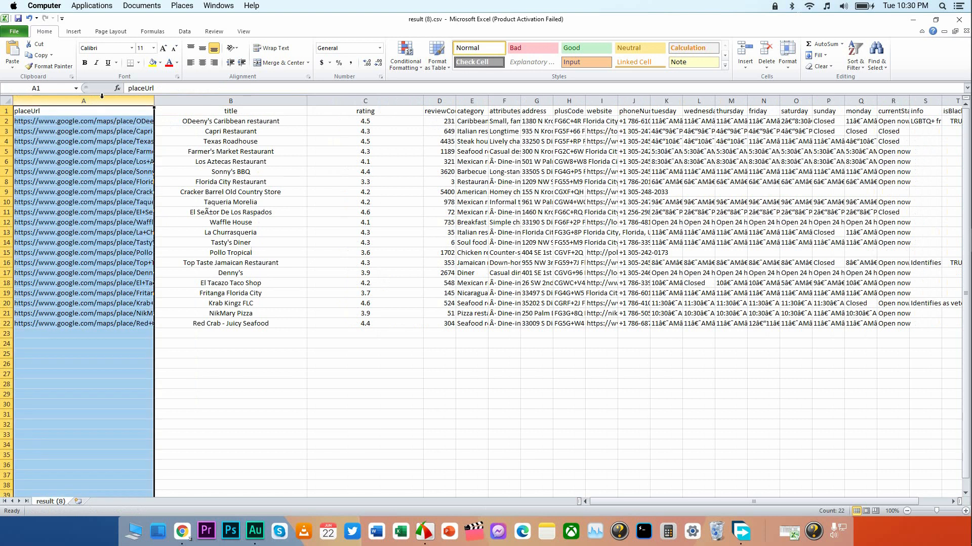
{"action": "left_click", "coordinate": [201, 62]}
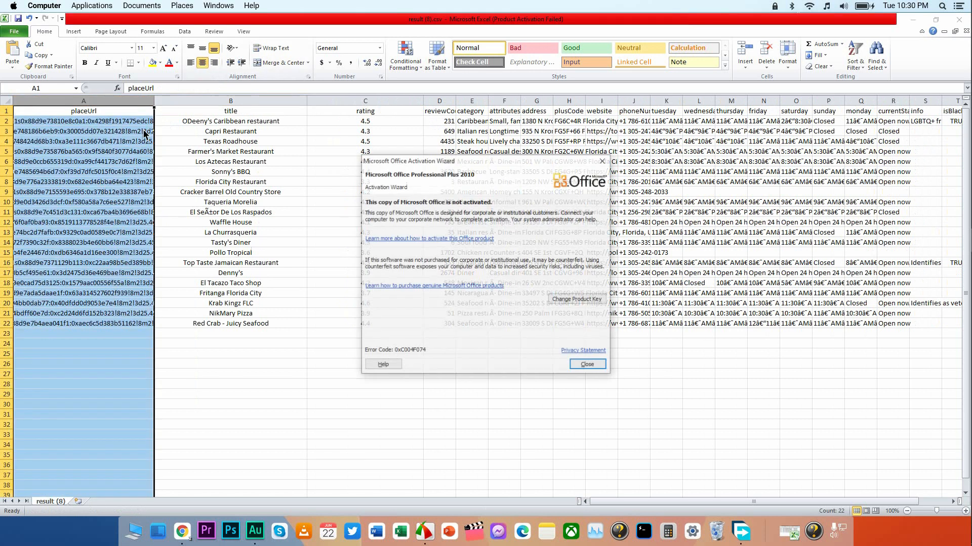
{"action": "left_click", "coordinate": [602, 160]}
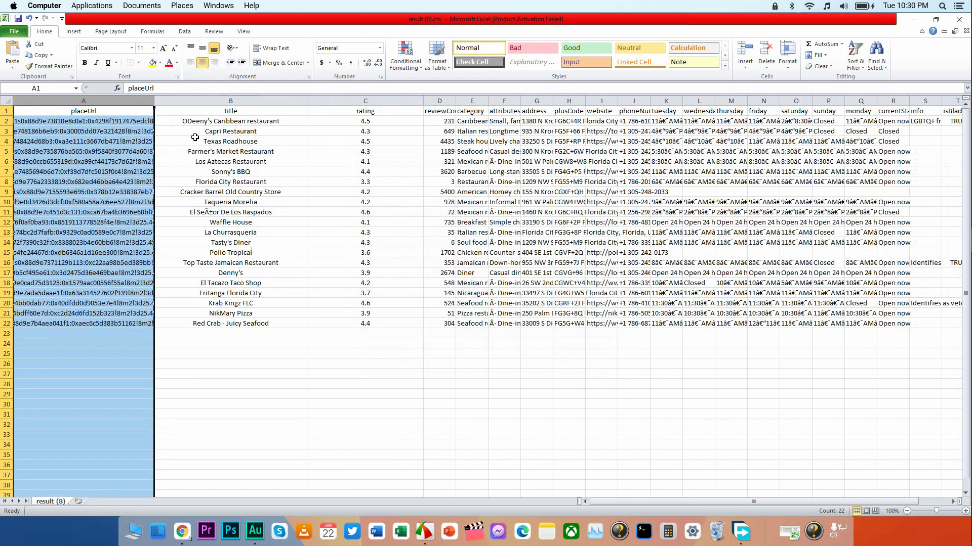
Rename the placeUrl header in cell A1 to "Sourse URL".
{"action": "left_click", "coordinate": [120, 115]}
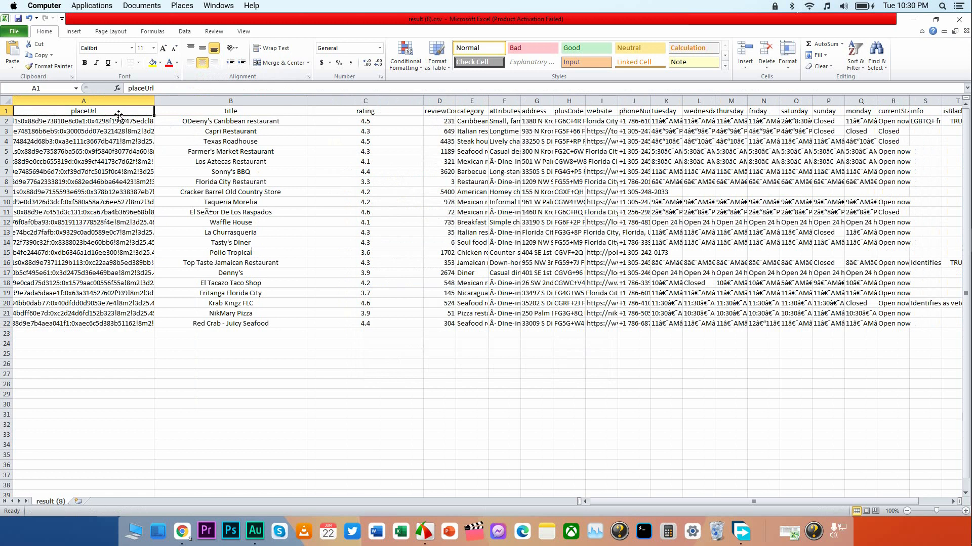
{"action": "double_click", "coordinate": [120, 115]}
{"action": "double_click", "coordinate": [116, 111]}
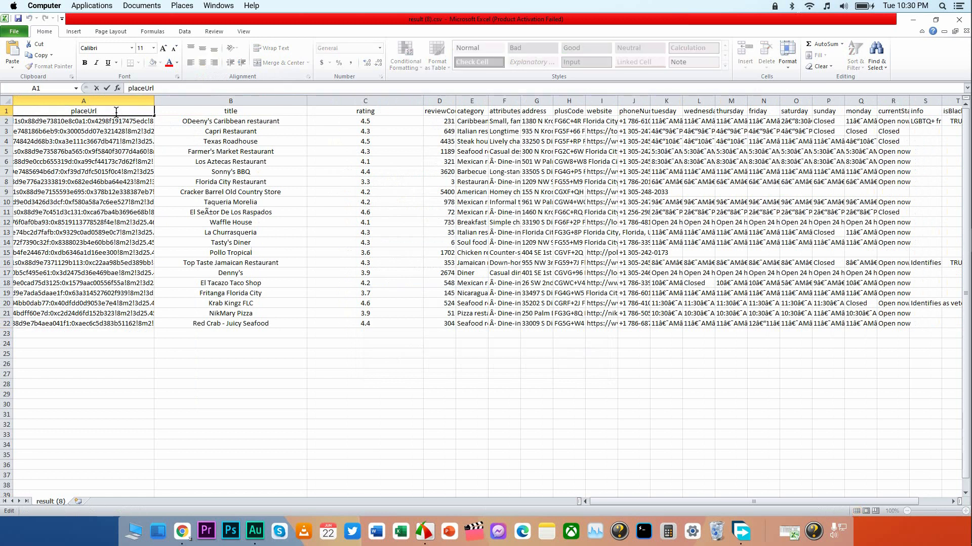
{"action": "key", "text": "BackSpace"}
{"action": "key", "text": "BackSpace"}
{"action": "key", "text": "BackSpace"}
{"action": "key", "text": "BackSpace"}
{"action": "key", "text": "BackSpace"}
{"action": "type", "text": "Sourse URL"}
Rename the title header in cell B1 to "Restaurant Name".
{"action": "double_click", "coordinate": [220, 109]}
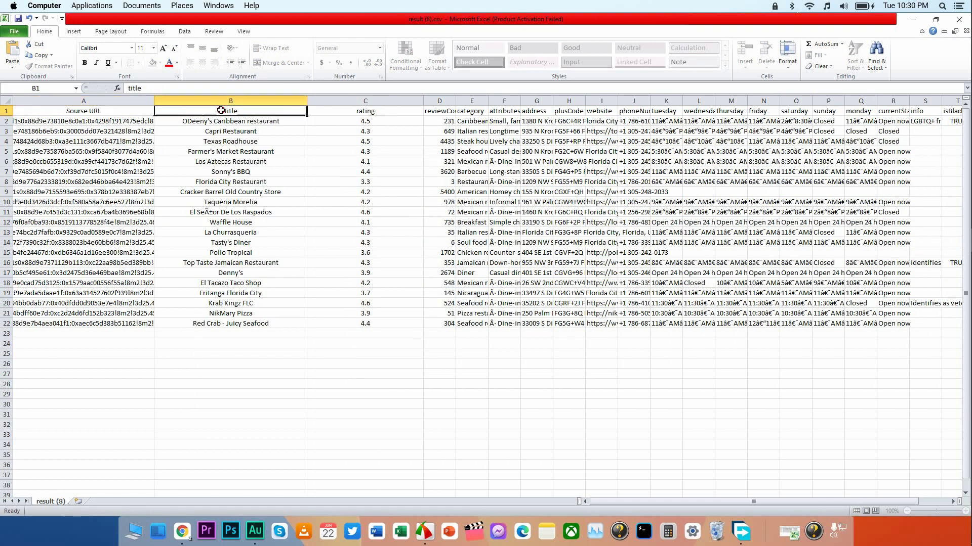
{"action": "left_click_drag", "start_coordinate": [241, 112], "coordinate": [201, 115]}
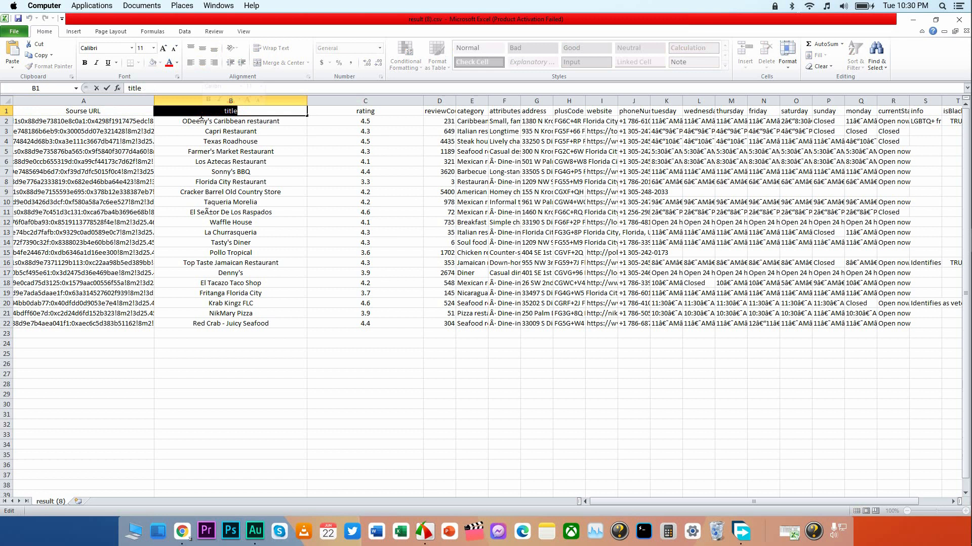
{"action": "key", "text": "BackSpace"}
{"action": "type", "text": "Restau"}
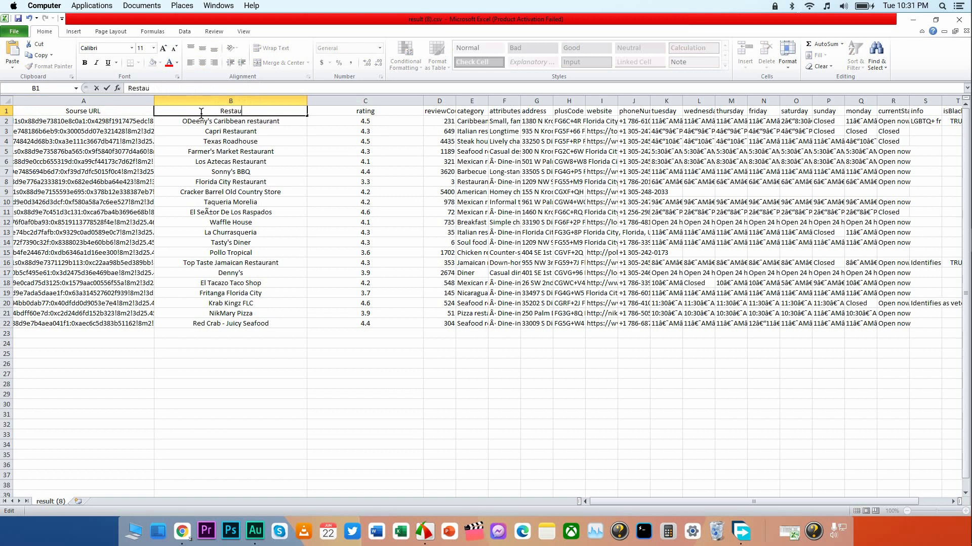
{"action": "type", "text": "rant Name"}
{"action": "left_click", "coordinate": [395, 113]}
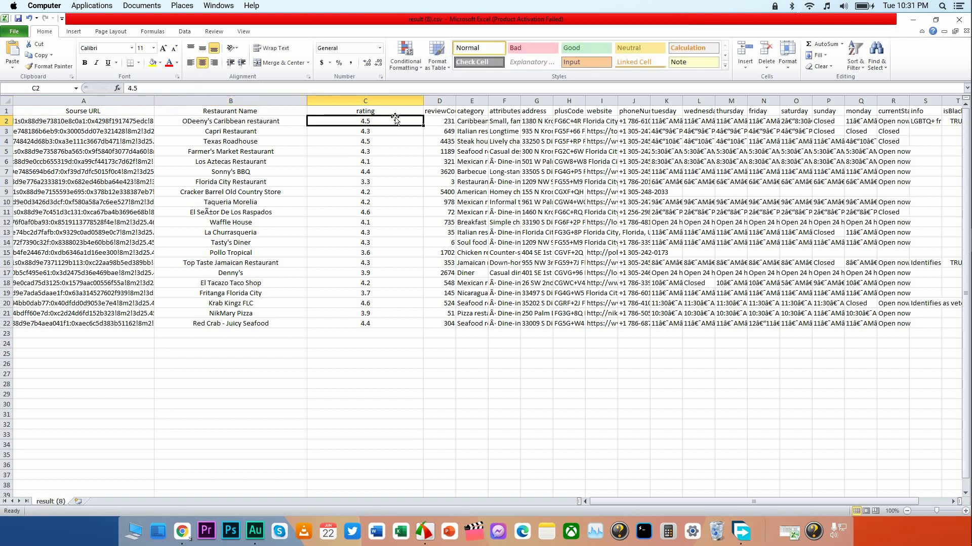
Widen the reviewCount column and center its contents.
{"action": "left_click_drag", "start_coordinate": [423, 101], "coordinate": [509, 94]}
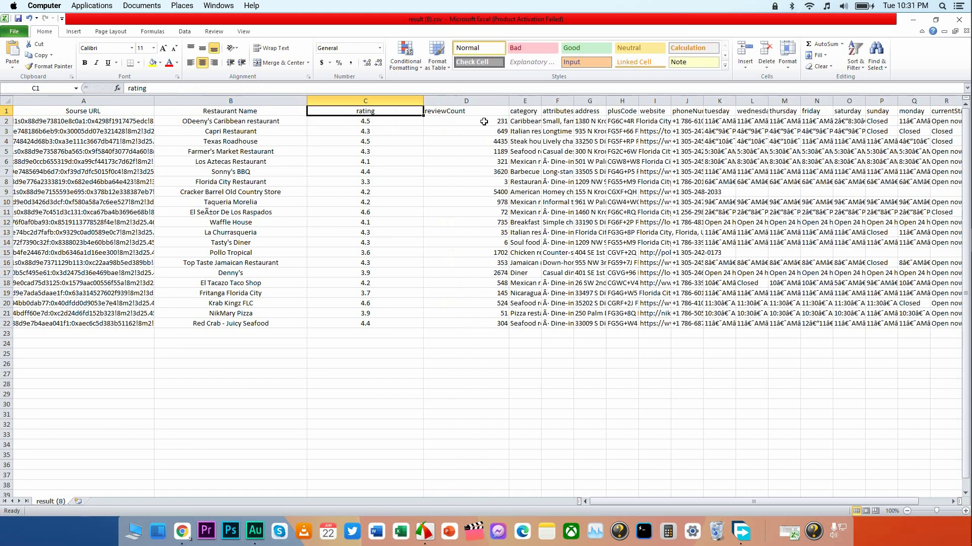
{"action": "left_click", "coordinate": [485, 112]}
{"action": "left_click", "coordinate": [486, 101]}
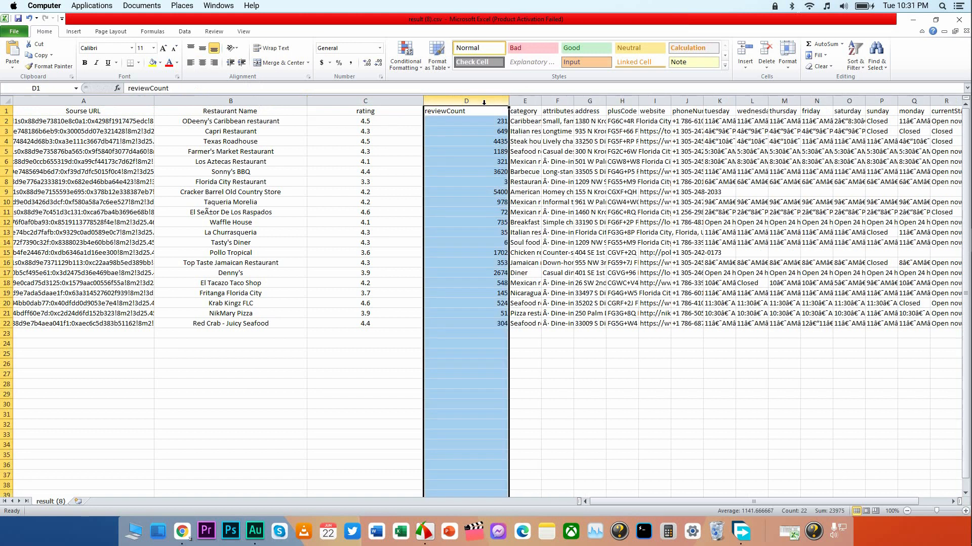
{"action": "left_click", "coordinate": [202, 62]}
Widen the category column and center its contents.
{"action": "left_click_drag", "start_coordinate": [542, 101], "coordinate": [624, 100]}
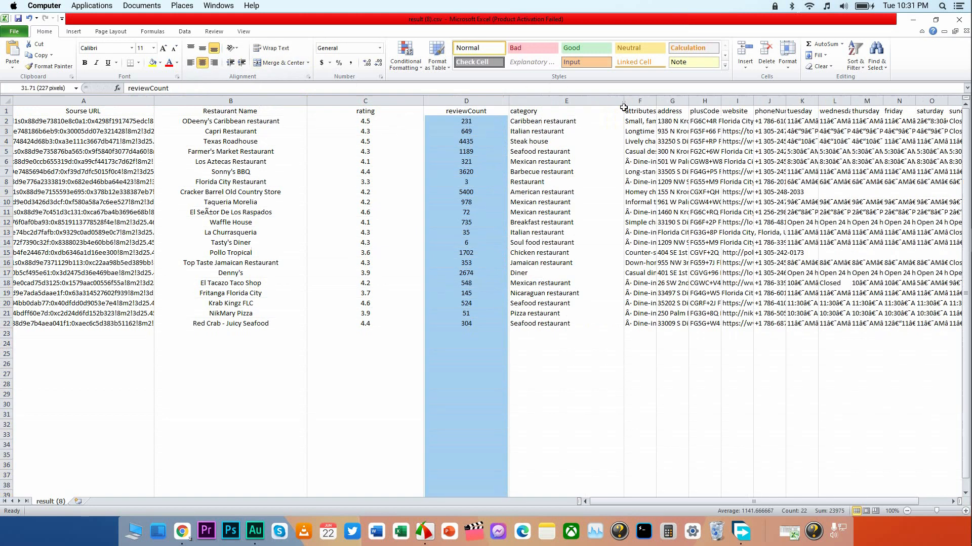
{"action": "left_click", "coordinate": [572, 128]}
{"action": "left_click", "coordinate": [566, 101]}
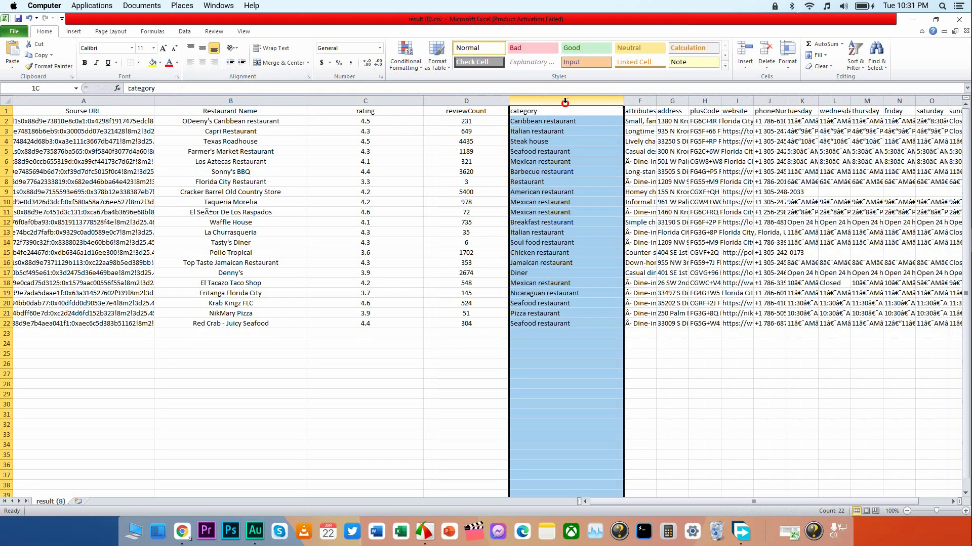
{"action": "left_click", "coordinate": [202, 62]}
{"action": "left_click", "coordinate": [566, 141]}
Delete the attributes column, and widen and center the address column that takes its place.
{"action": "left_click_drag", "start_coordinate": [656, 101], "coordinate": [740, 102]}
{"action": "left_click", "coordinate": [689, 171]}
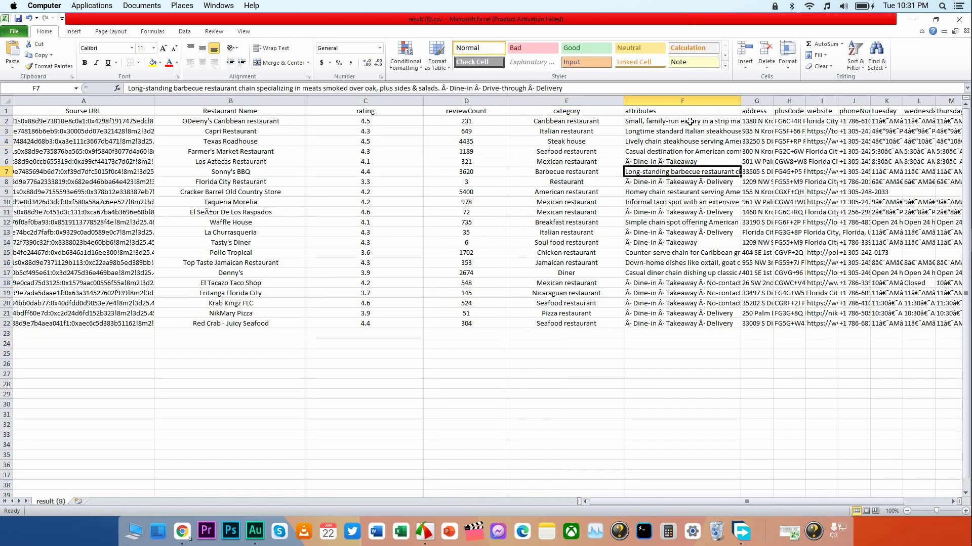
{"action": "left_click", "coordinate": [700, 96]}
{"action": "right_click", "coordinate": [699, 96]}
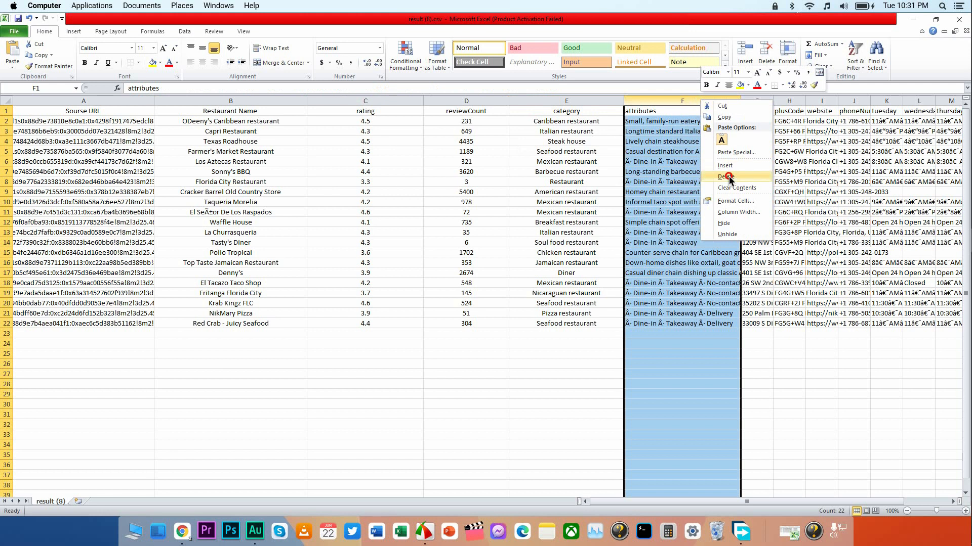
{"action": "left_click", "coordinate": [729, 177]}
{"action": "left_click_drag", "start_coordinate": [657, 103], "coordinate": [809, 103]}
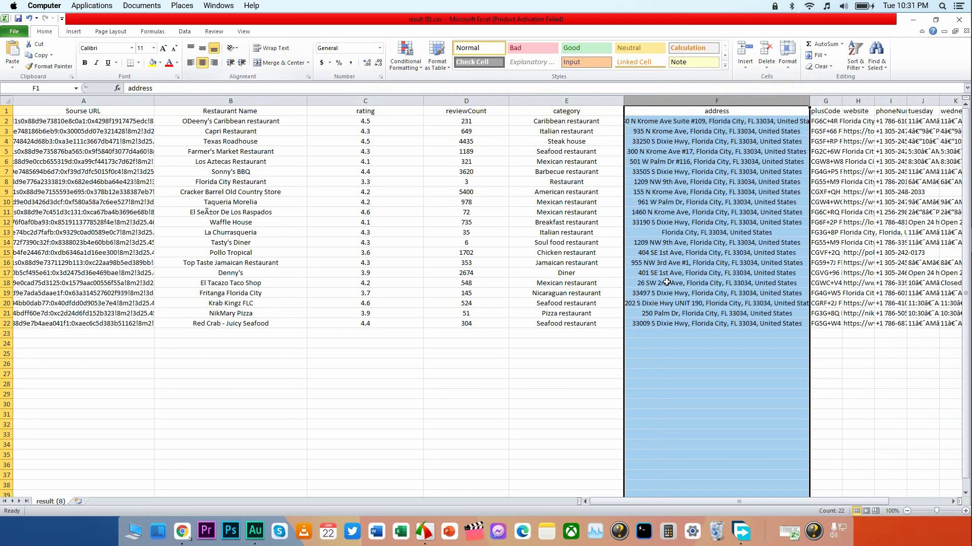
{"action": "left_click", "coordinate": [701, 362]}
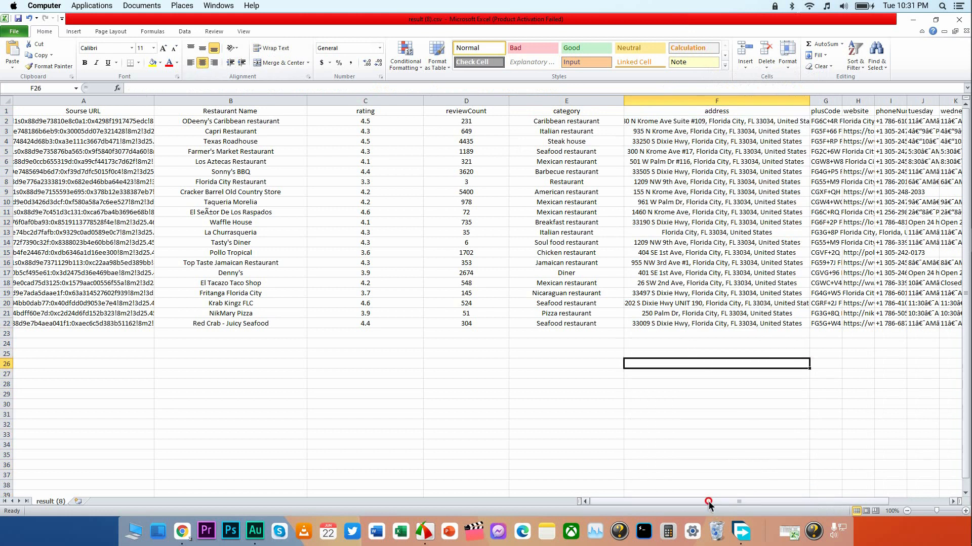
Widen the plusCode column to check its contents and delete the whole column.
{"action": "left_click_drag", "start_coordinate": [709, 502], "coordinate": [764, 502]}
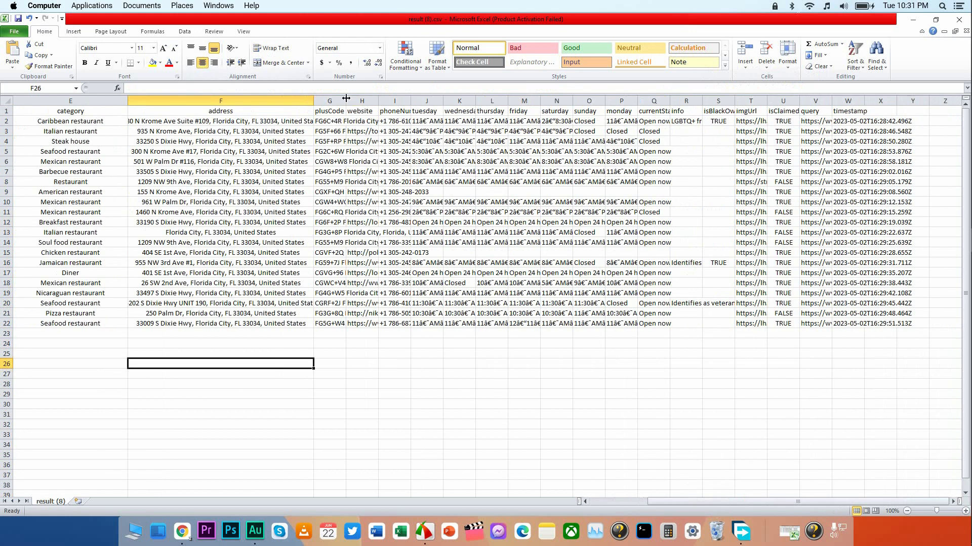
{"action": "left_click_drag", "start_coordinate": [345, 98], "coordinate": [455, 98]}
{"action": "left_click", "coordinate": [416, 173]}
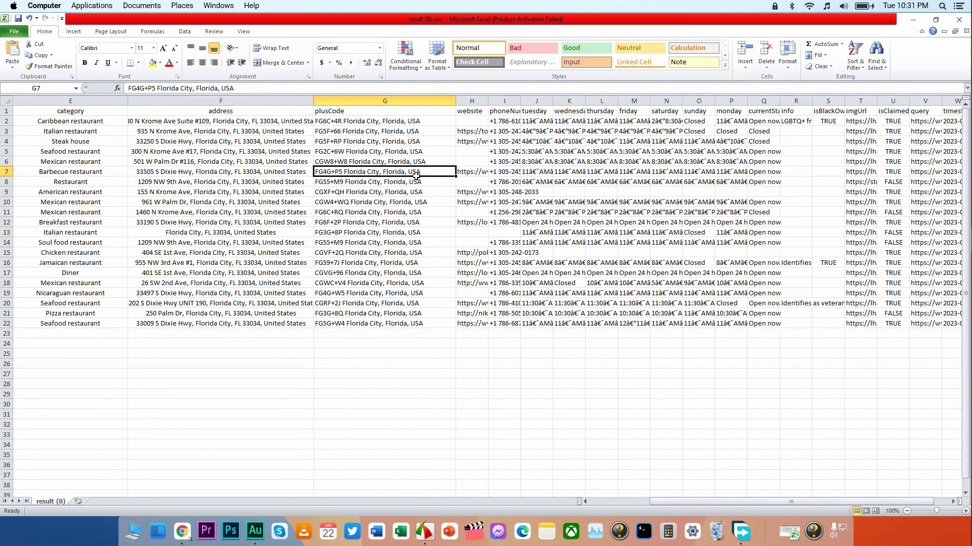
{"action": "left_click", "coordinate": [398, 99]}
{"action": "right_click", "coordinate": [400, 101]}
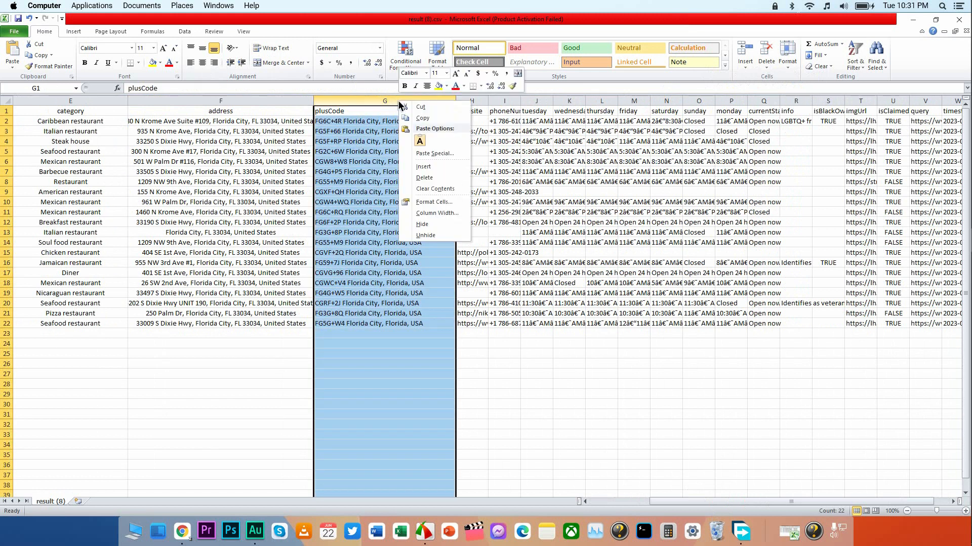
{"action": "left_click", "coordinate": [436, 178]}
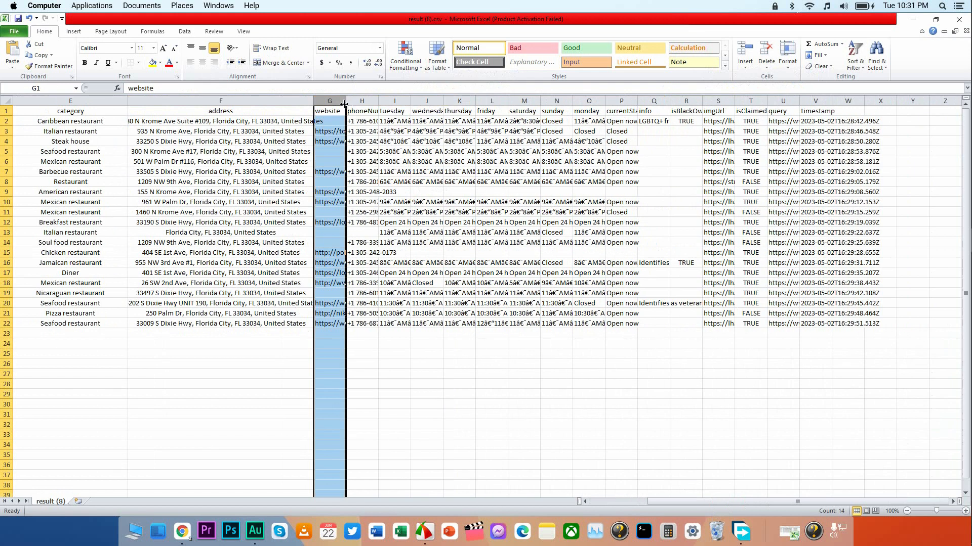
Widen the website and phoneNumber columns and center the contents of both.
{"action": "left_click_drag", "start_coordinate": [344, 104], "coordinate": [463, 101]}
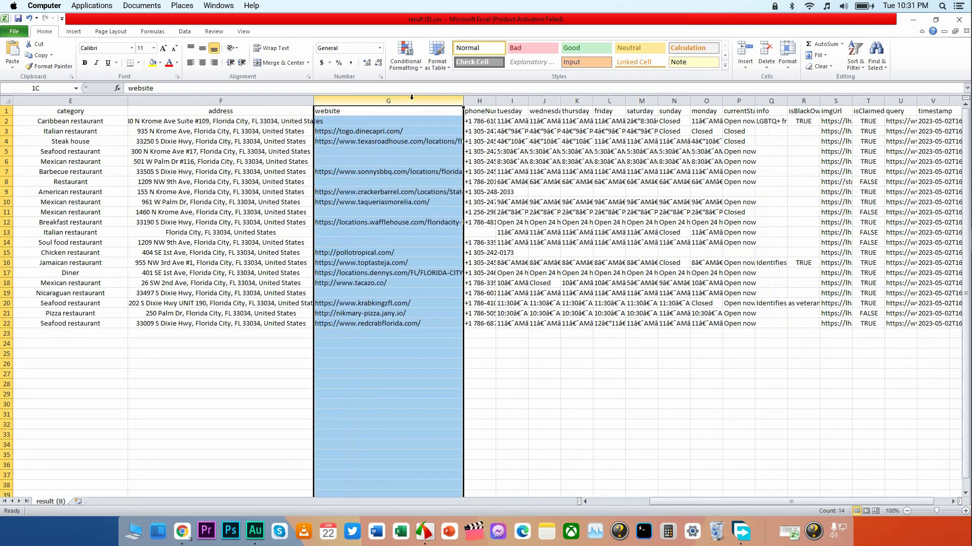
{"action": "left_click", "coordinate": [202, 62]}
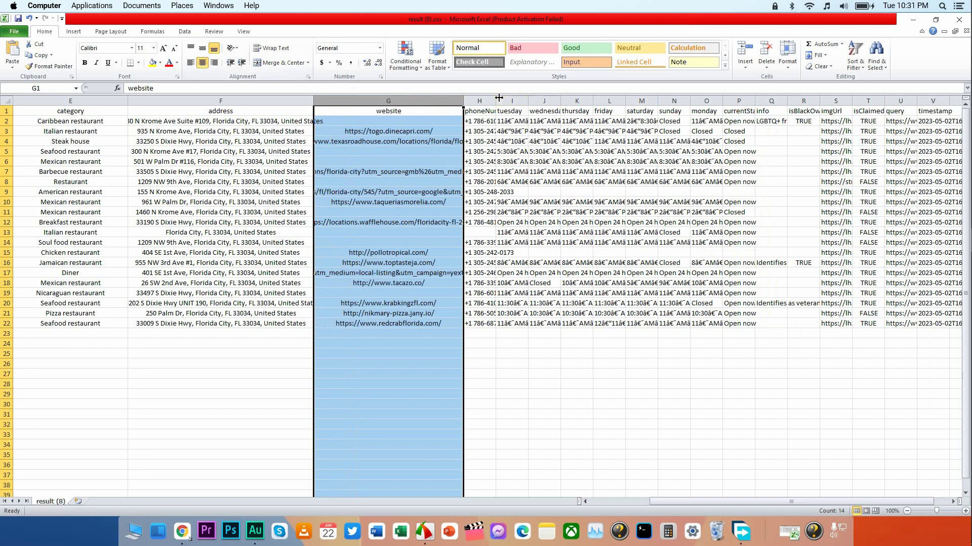
{"action": "left_click_drag", "start_coordinate": [499, 97], "coordinate": [596, 100]}
{"action": "left_click", "coordinate": [529, 101]}
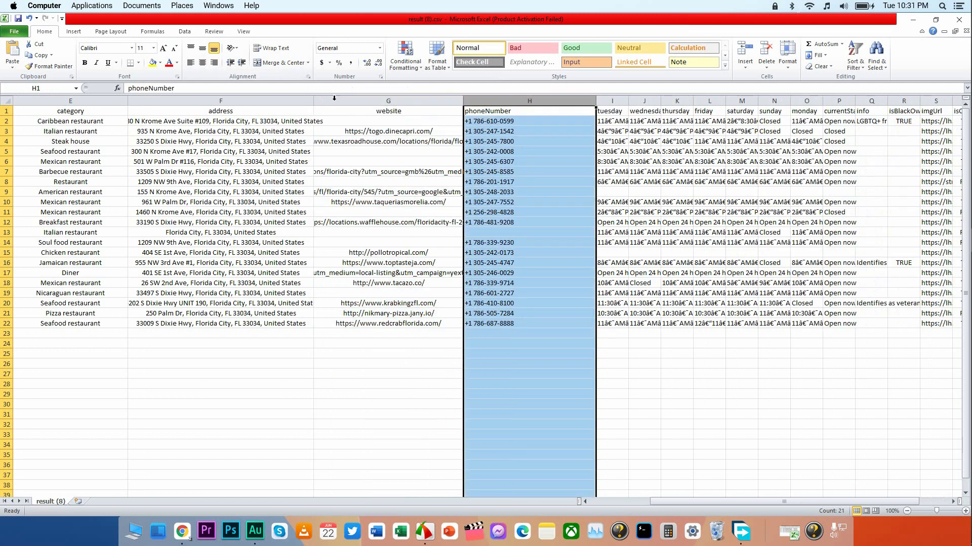
{"action": "left_click", "coordinate": [202, 62]}
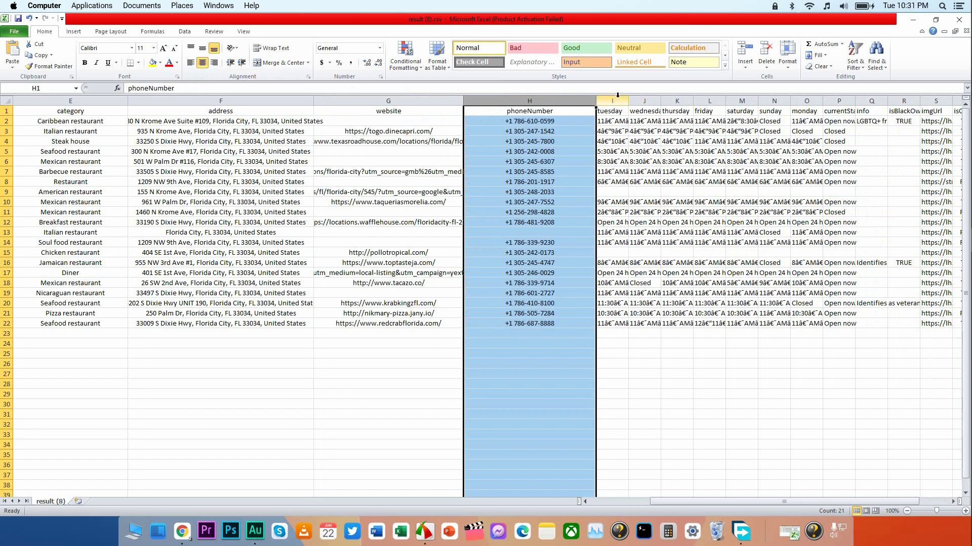
Delete all the columns after phoneNumber, from tuesday through timestamp.
{"action": "left_click_drag", "start_coordinate": [613, 101], "coordinate": [796, 100]}
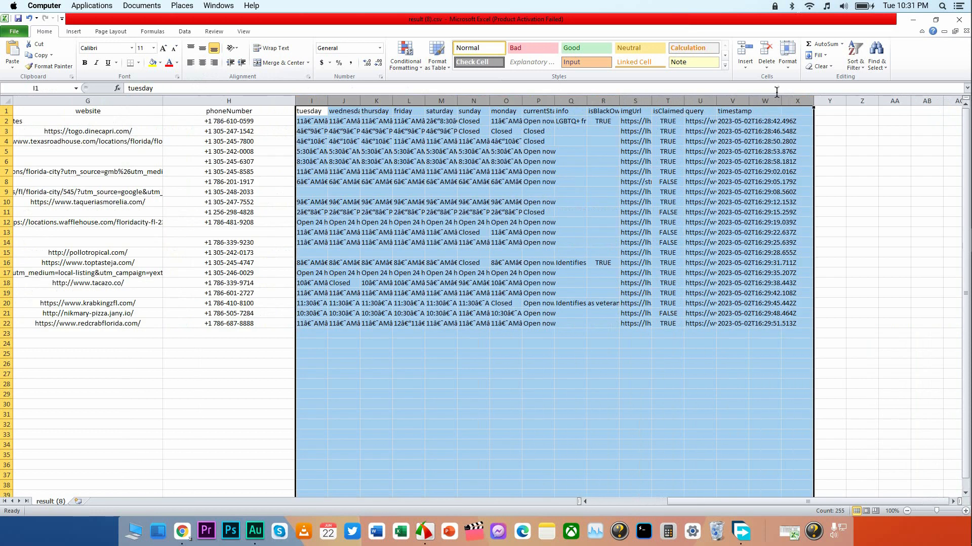
{"action": "right_click", "coordinate": [732, 103]}
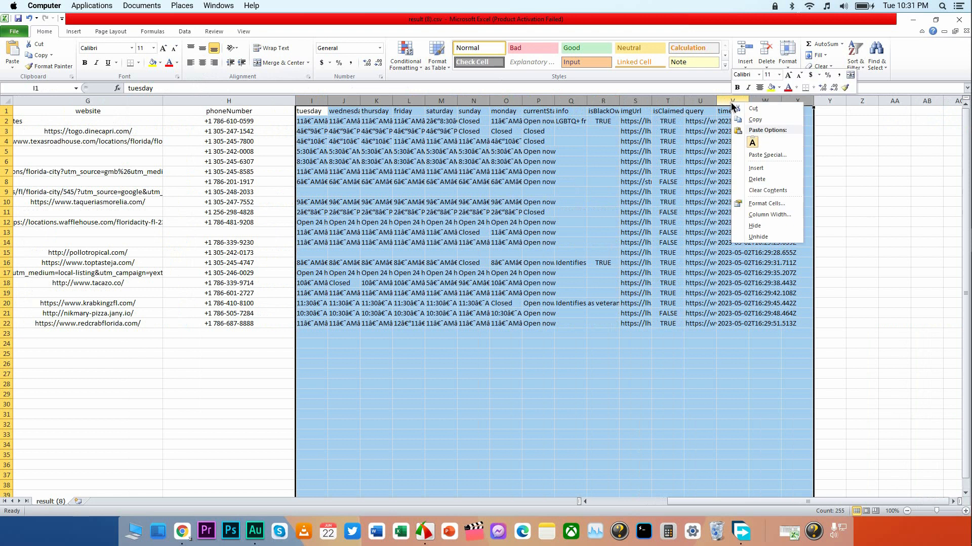
{"action": "left_click", "coordinate": [759, 179]}
{"action": "left_click", "coordinate": [435, 252]}
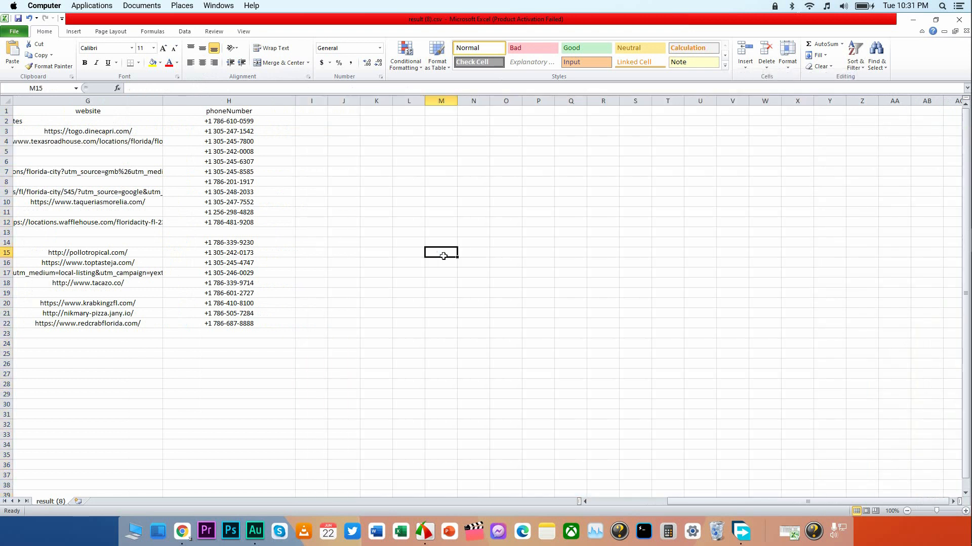
Left-align the contents of the Sourse URL column.
{"action": "left_click_drag", "start_coordinate": [710, 501], "coordinate": [586, 501]}
{"action": "left_click", "coordinate": [120, 98]}
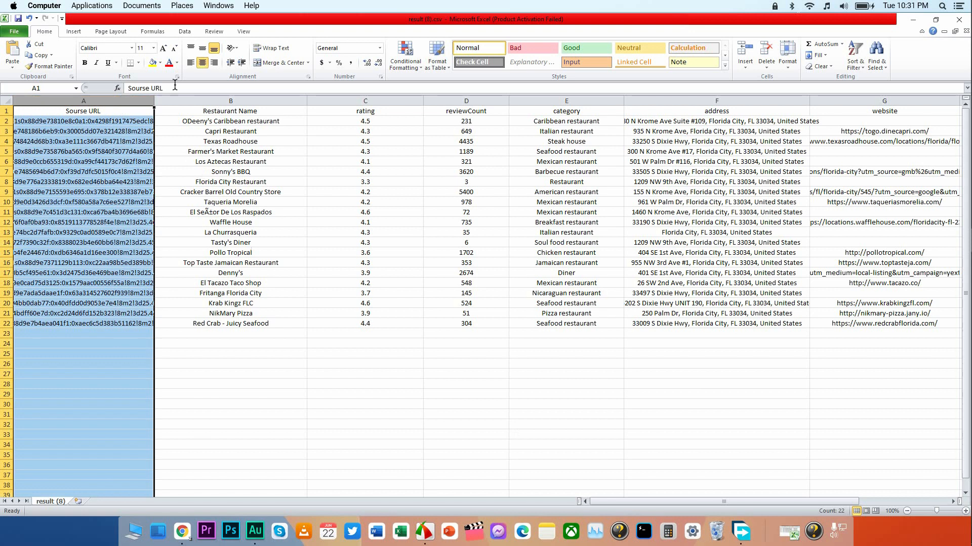
{"action": "left_click", "coordinate": [191, 62]}
{"action": "left_click", "coordinate": [315, 185]}
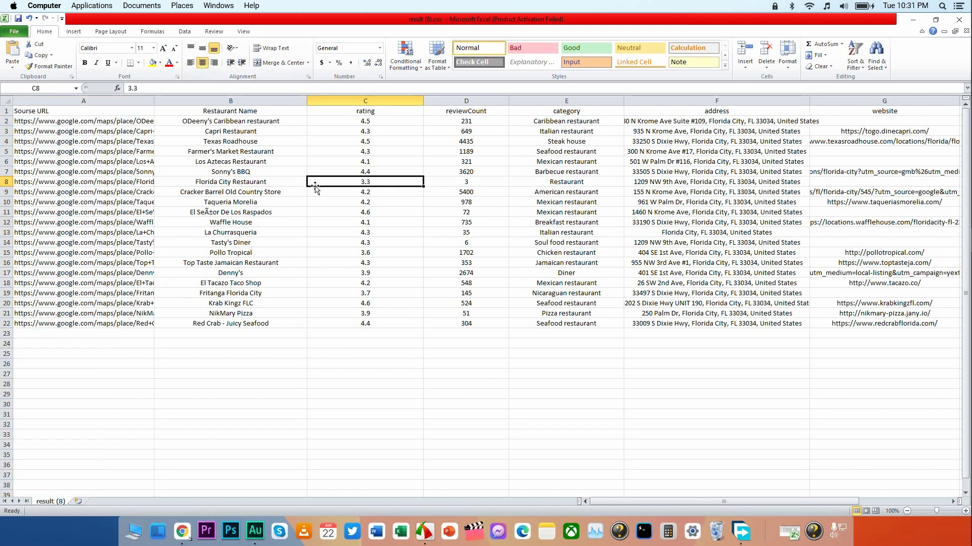
Select the entire table and center the contents of all its cells.
{"action": "key", "text": "super"}
{"action": "key", "text": "super"}
{"action": "key", "text": "ctrl+a"}
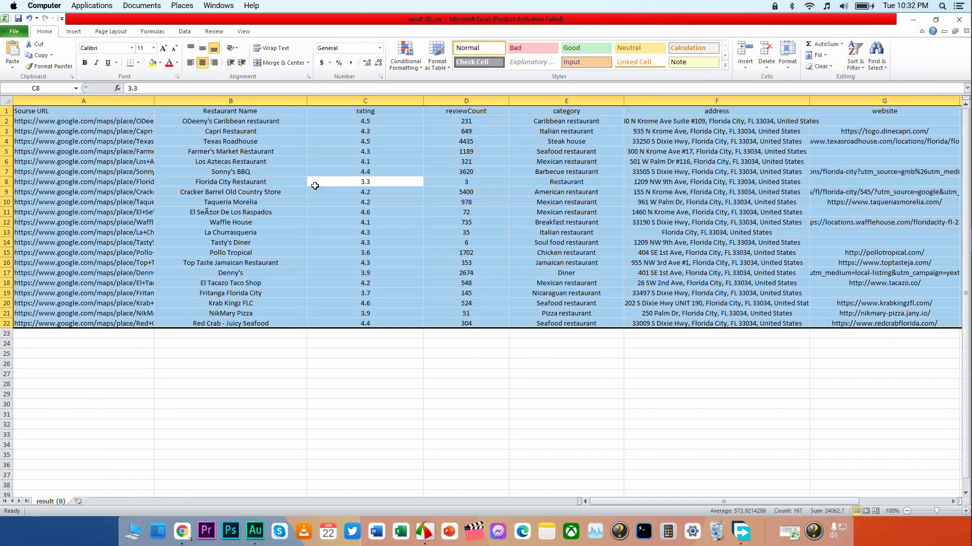
{"action": "left_click", "coordinate": [203, 64]}
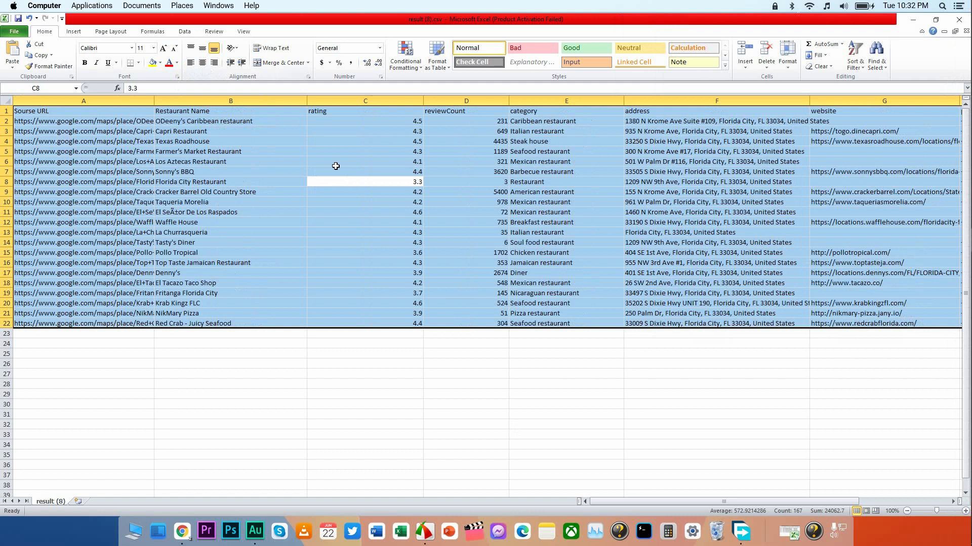
{"action": "left_click", "coordinate": [206, 61]}
{"action": "left_click", "coordinate": [327, 152]}
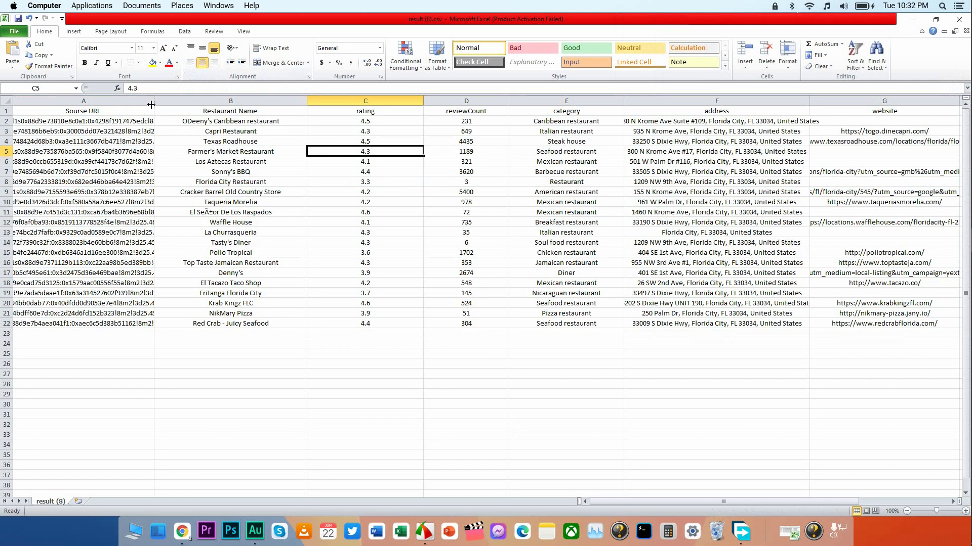
Widen the Sourse URL column and check the links in its first rows.
{"action": "left_click_drag", "start_coordinate": [151, 104], "coordinate": [225, 104]}
{"action": "left_click", "coordinate": [163, 142]}
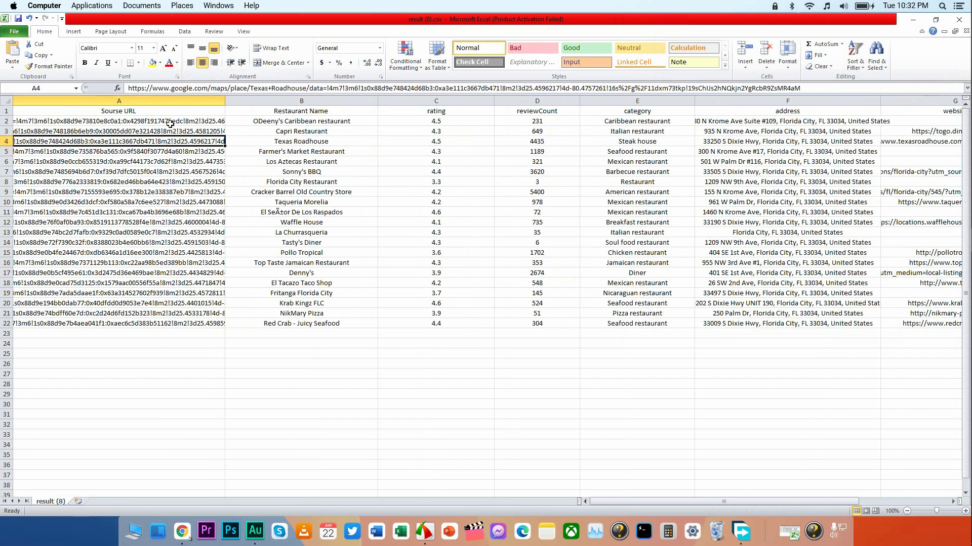
{"action": "left_click", "coordinate": [170, 122]}
Look over the cleaned-up columns from Restaurant Name through phoneNumber.
{"action": "left_click", "coordinate": [385, 202]}
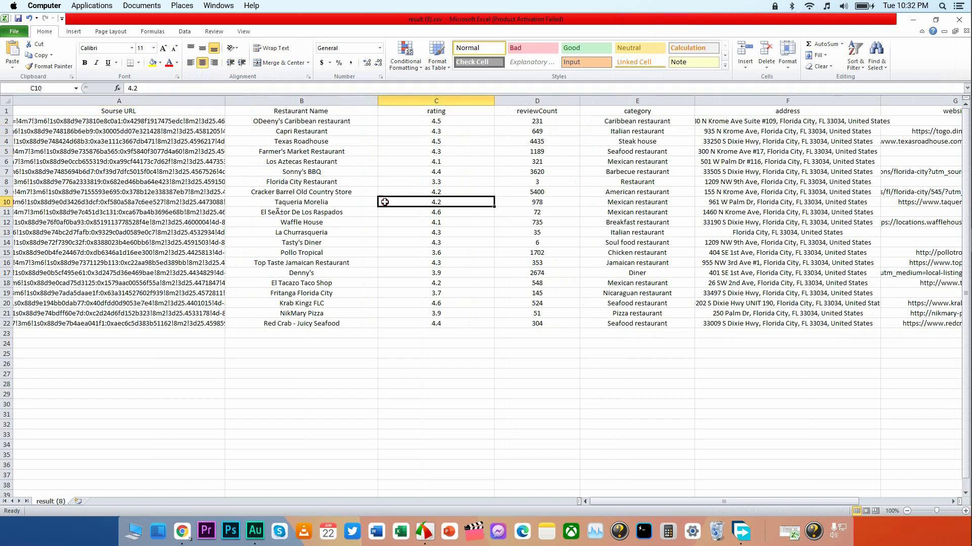
{"action": "left_click", "coordinate": [339, 202]}
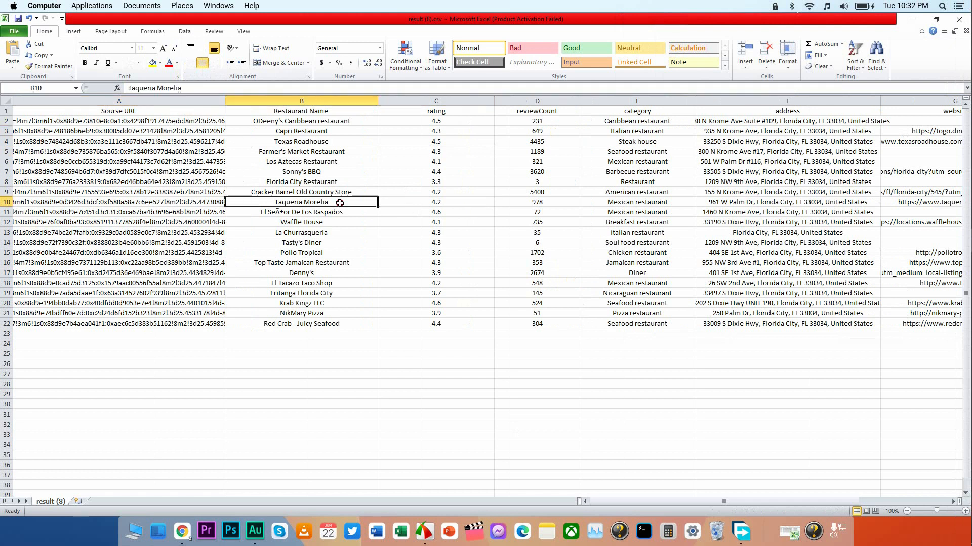
{"action": "left_click", "coordinate": [561, 210]}
{"action": "left_click", "coordinate": [633, 184]}
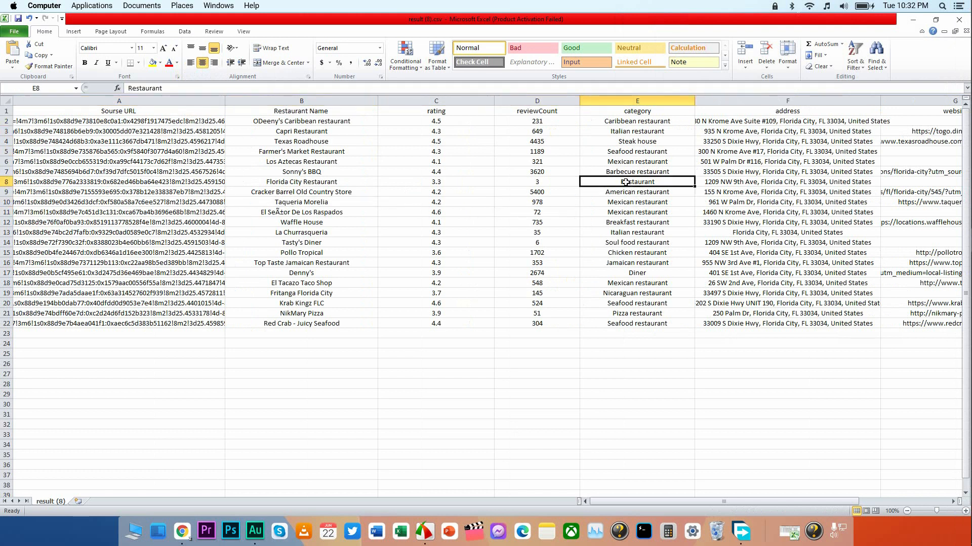
{"action": "left_click", "coordinate": [646, 100]}
{"action": "left_click", "coordinate": [736, 102]}
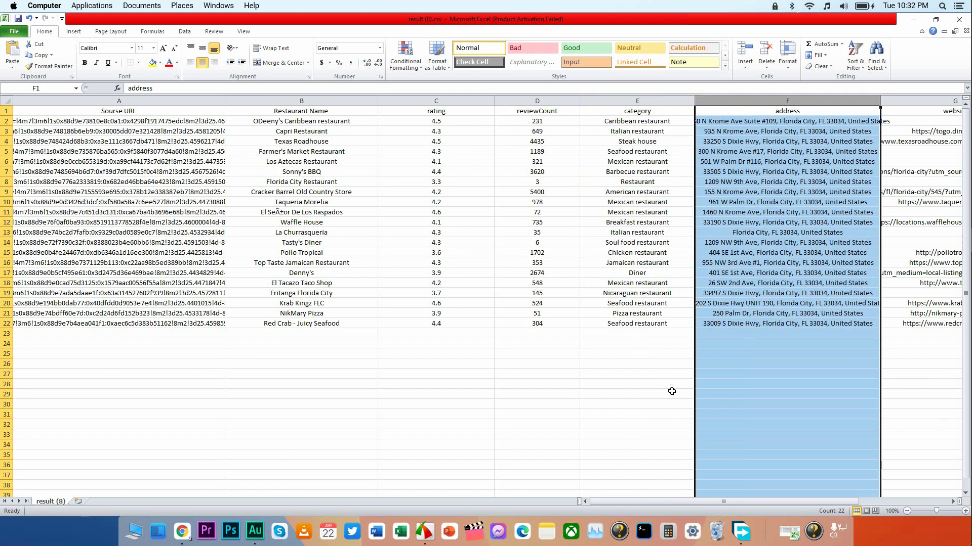
{"action": "left_click_drag", "start_coordinate": [667, 500], "coordinate": [691, 500]}
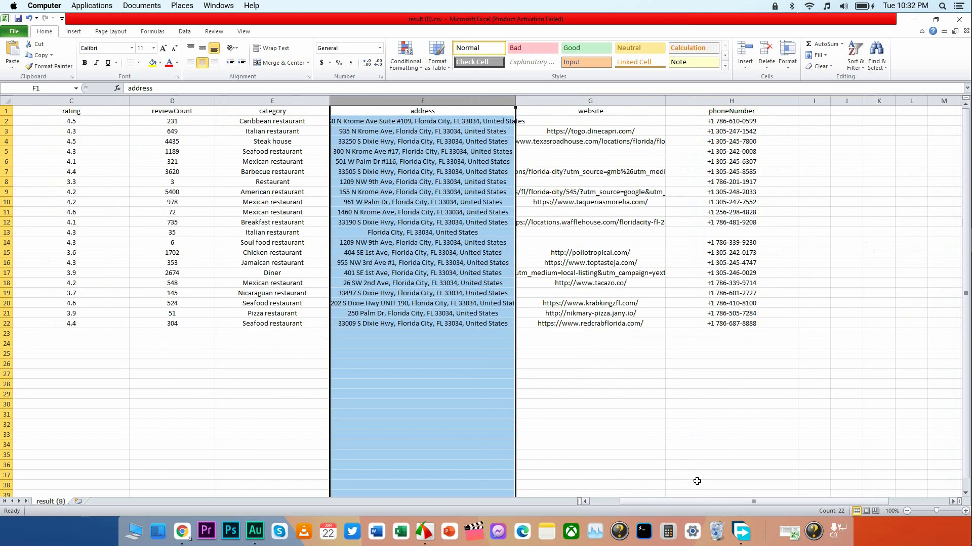
{"action": "left_click", "coordinate": [652, 401]}
Delete rows 13 and 14, the adjacent Italian and soul food restaurants that have no website.
{"action": "left_click", "coordinate": [588, 236]}
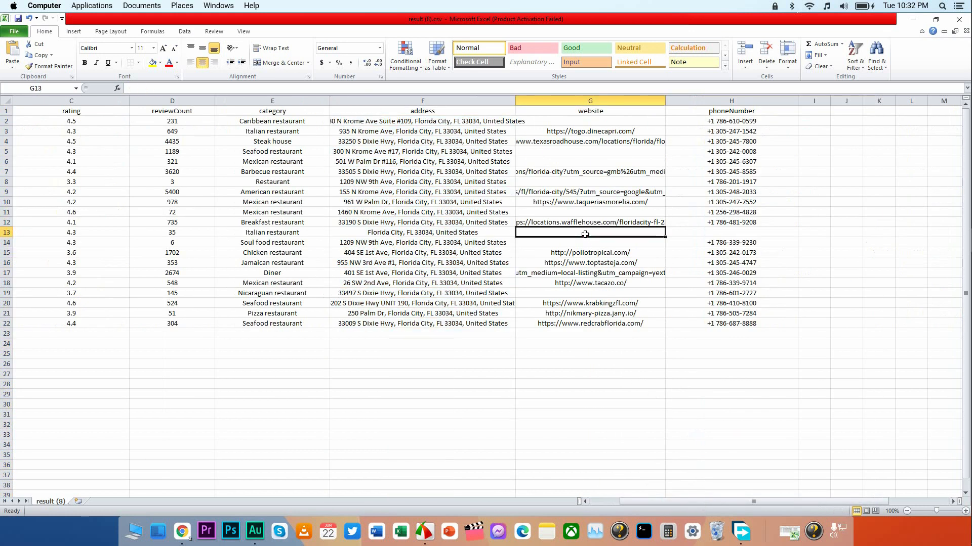
{"action": "left_click", "coordinate": [581, 243]}
{"action": "left_click", "coordinate": [576, 234]}
{"action": "left_click", "coordinate": [573, 240]}
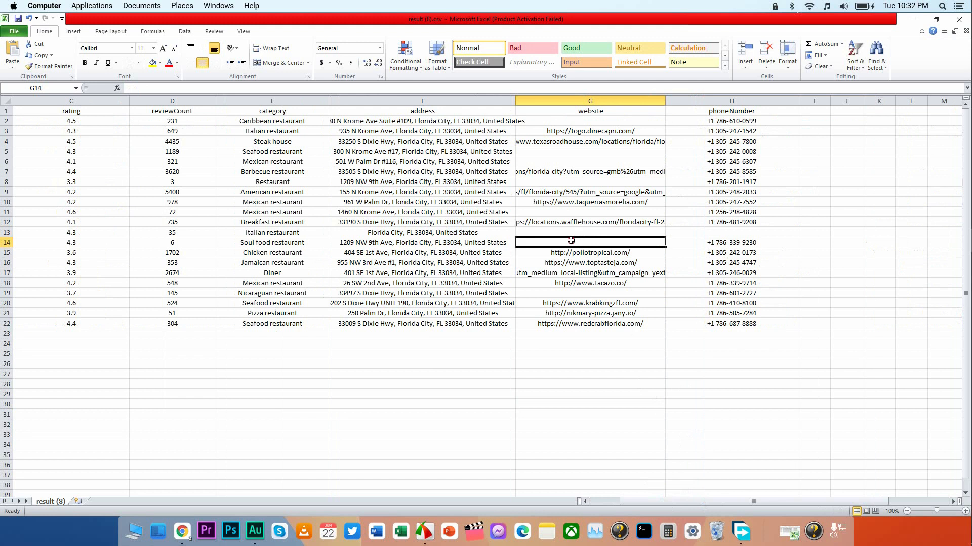
{"action": "mouse_move", "coordinate": [3, 233]}
{"action": "left_mouse_down"}
{"action": "mouse_move", "coordinate": [6, 253]}
{"action": "mouse_move", "coordinate": [8, 239]}
{"action": "left_mouse_up"}
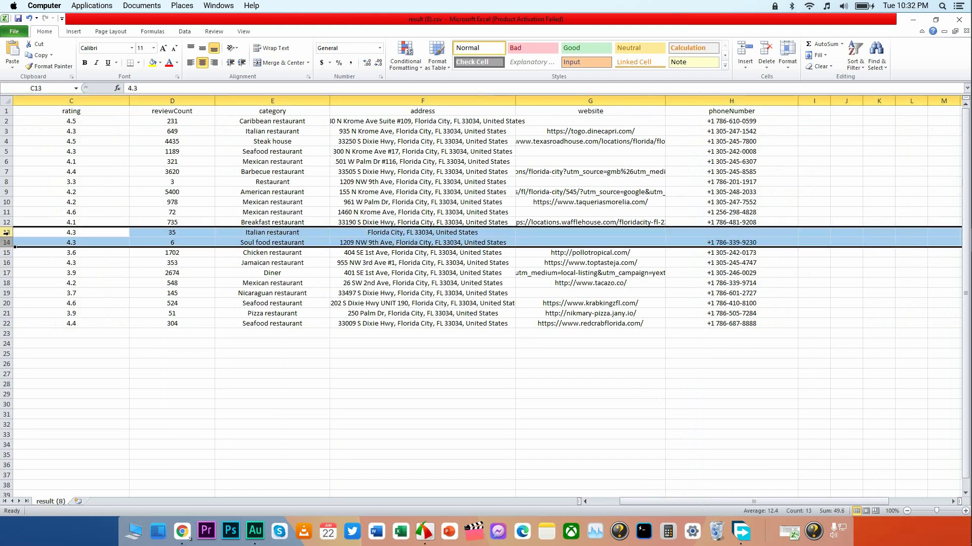
{"action": "right_click", "coordinate": [9, 237]}
{"action": "left_click", "coordinate": [35, 311]}
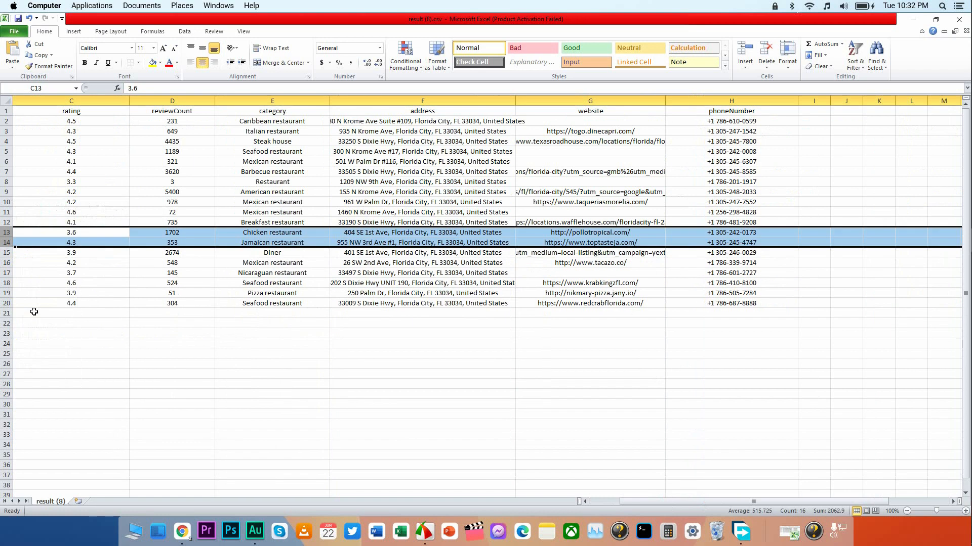
Delete the rows without a website for the Nicaraguan restaurant in row 17 and the Mexican restaurant in row 11.
{"action": "left_click", "coordinate": [522, 273]}
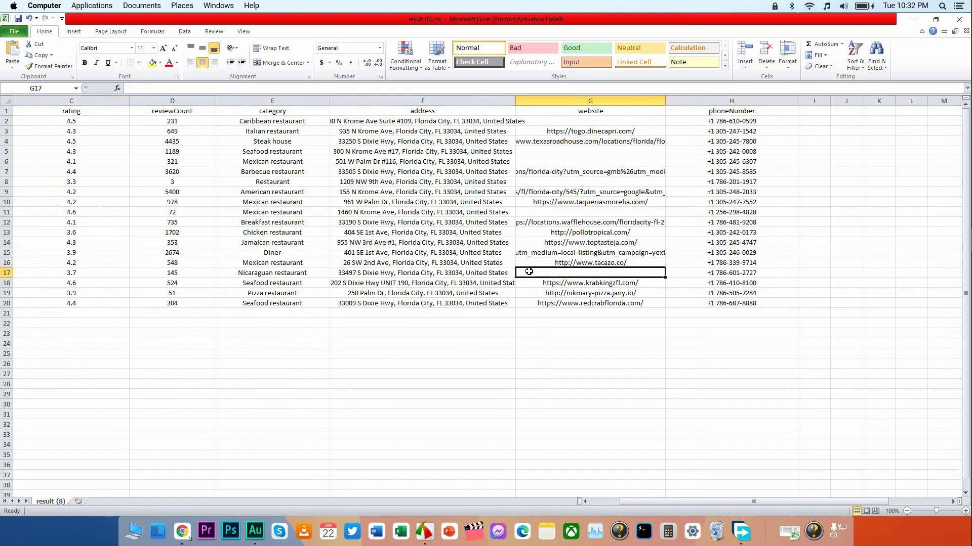
{"action": "right_click", "coordinate": [5, 273]}
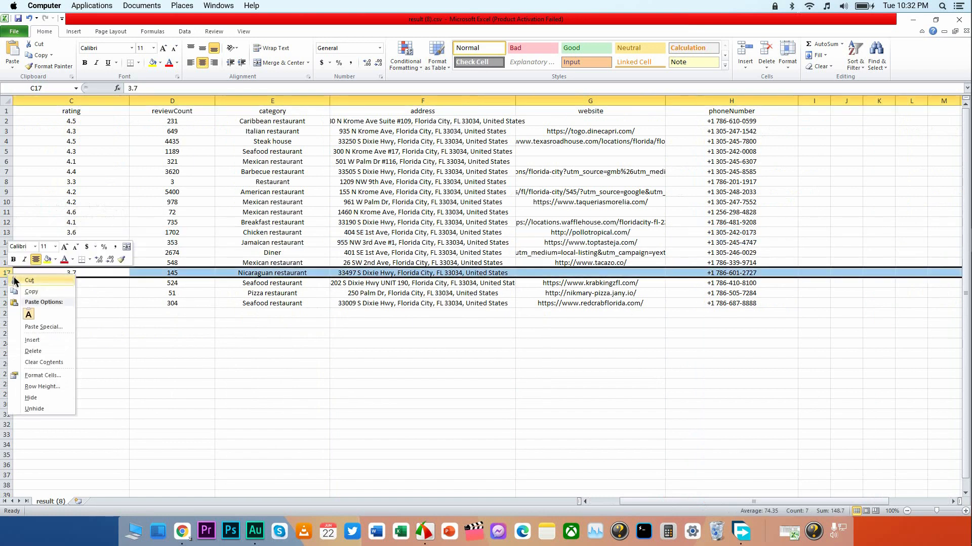
{"action": "left_click", "coordinate": [35, 352]}
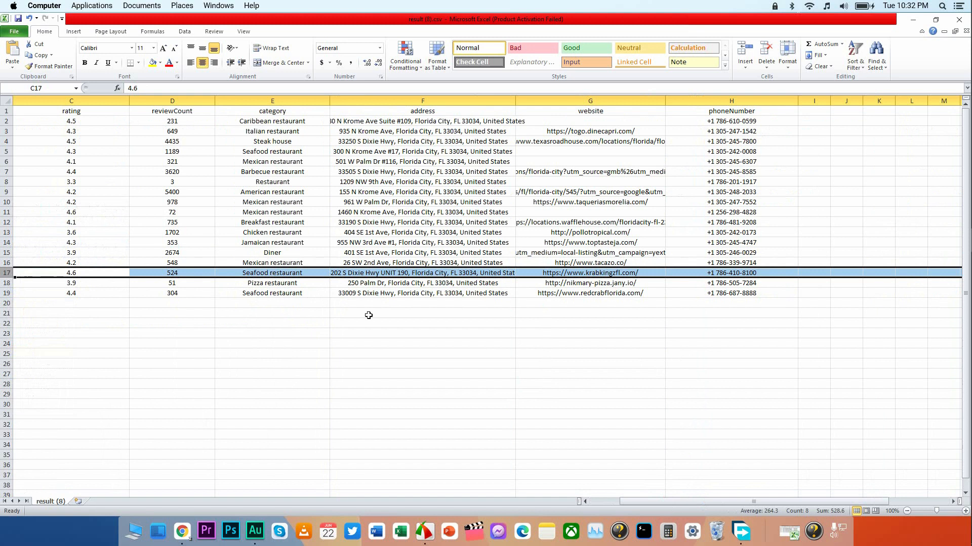
{"action": "left_click", "coordinate": [522, 253]}
{"action": "left_click", "coordinate": [541, 212]}
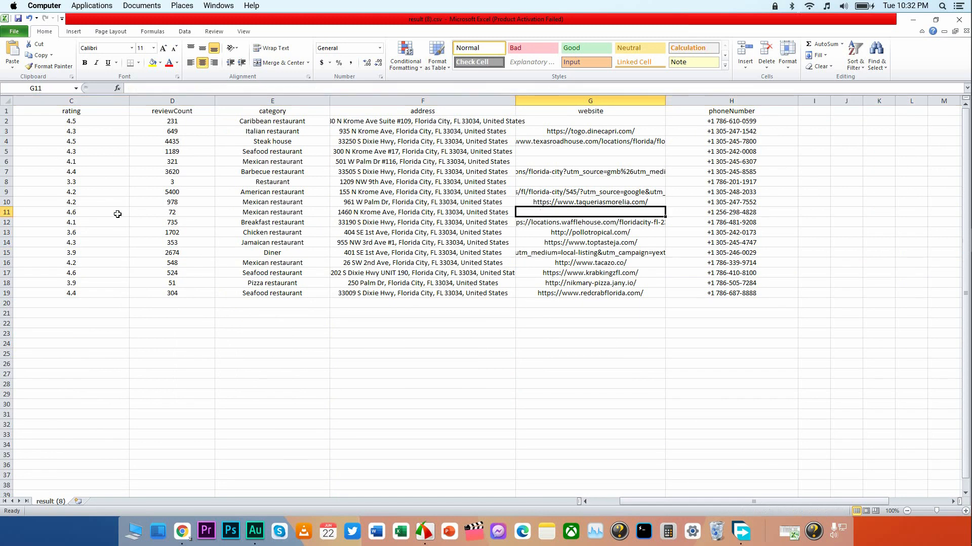
{"action": "right_click", "coordinate": [6, 212]}
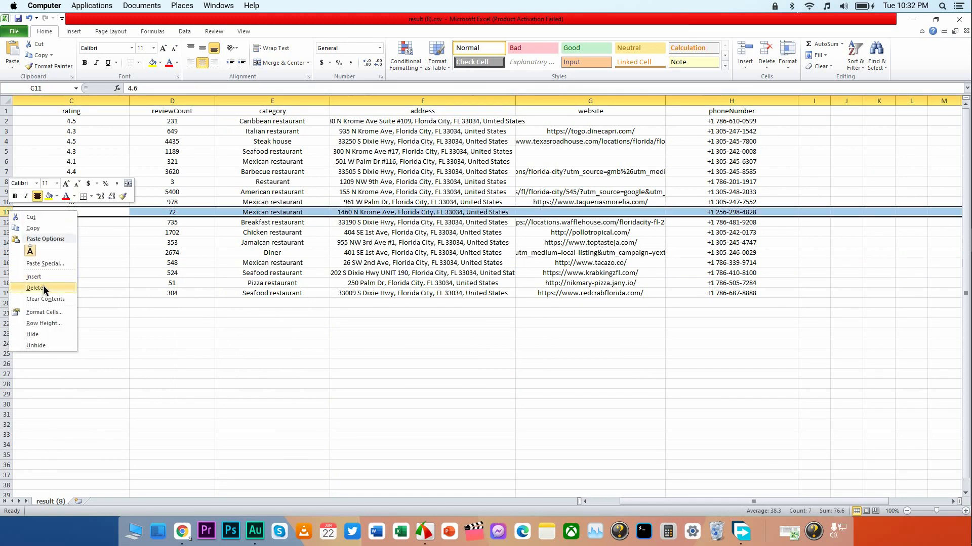
{"action": "left_click", "coordinate": [36, 290]}
Delete row 8 and the adjacent rows 5 and 6, whose website cells are empty.
{"action": "left_click", "coordinate": [531, 182]}
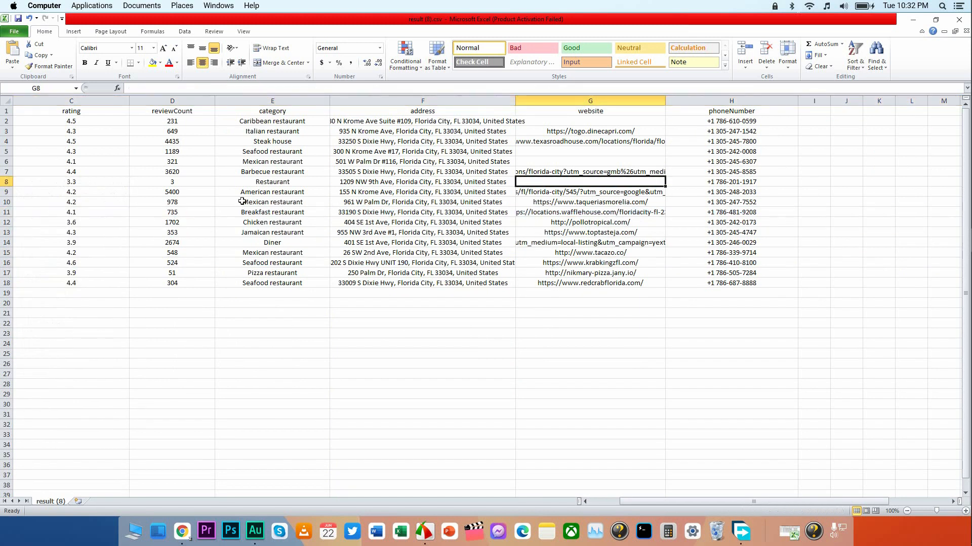
{"action": "right_click", "coordinate": [6, 182]}
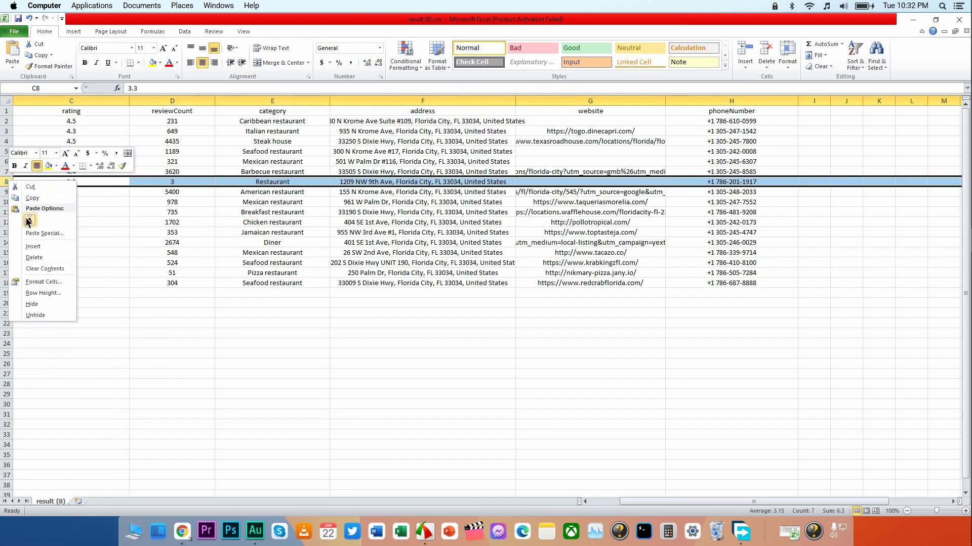
{"action": "left_click", "coordinate": [36, 260]}
{"action": "left_click", "coordinate": [519, 150]}
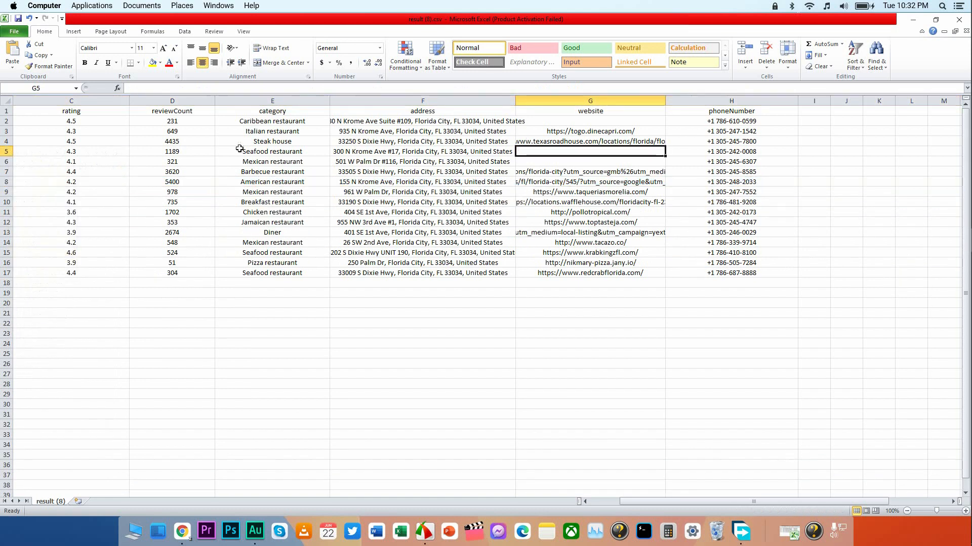
{"action": "left_click_drag", "start_coordinate": [5, 151], "coordinate": [6, 161]}
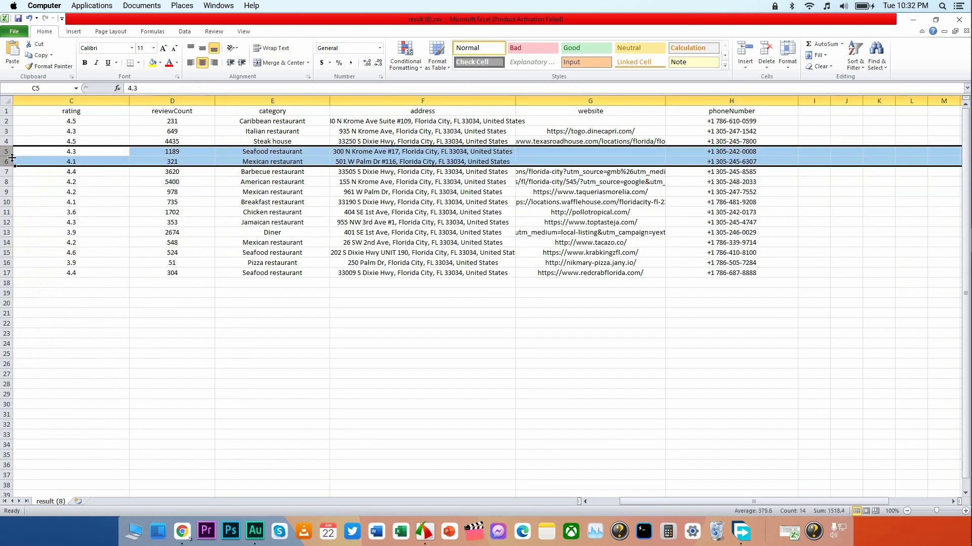
{"action": "right_click", "coordinate": [7, 160]}
{"action": "left_click", "coordinate": [48, 236]}
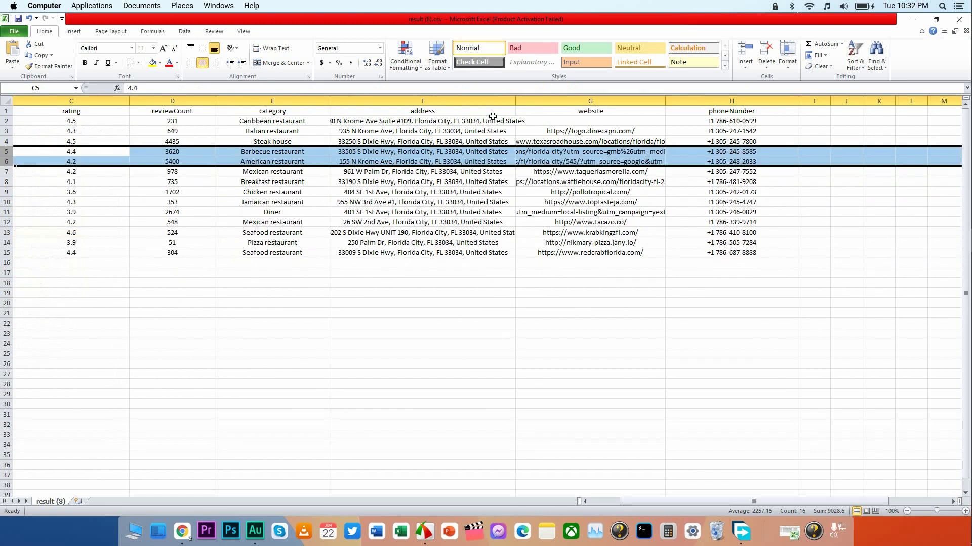
Delete row 2, the Caribbean restaurant that has no website.
{"action": "left_click", "coordinate": [551, 124]}
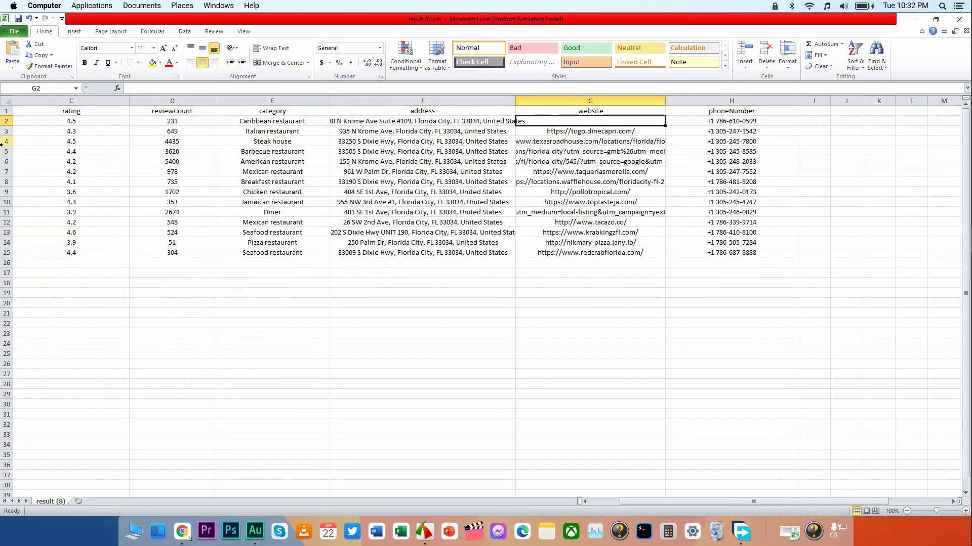
{"action": "left_click", "coordinate": [6, 123]}
{"action": "right_click", "coordinate": [7, 123]}
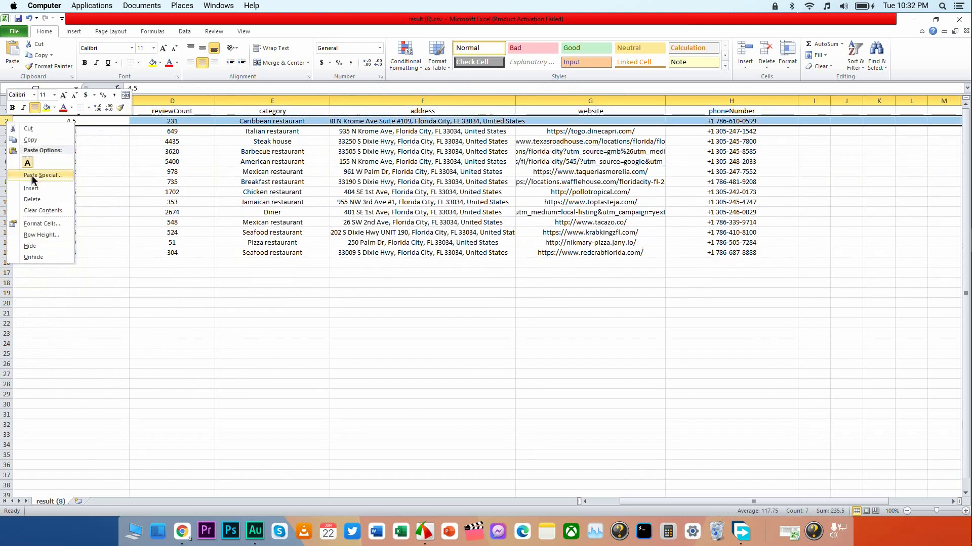
{"action": "left_click", "coordinate": [35, 200]}
{"action": "left_click", "coordinate": [112, 224]}
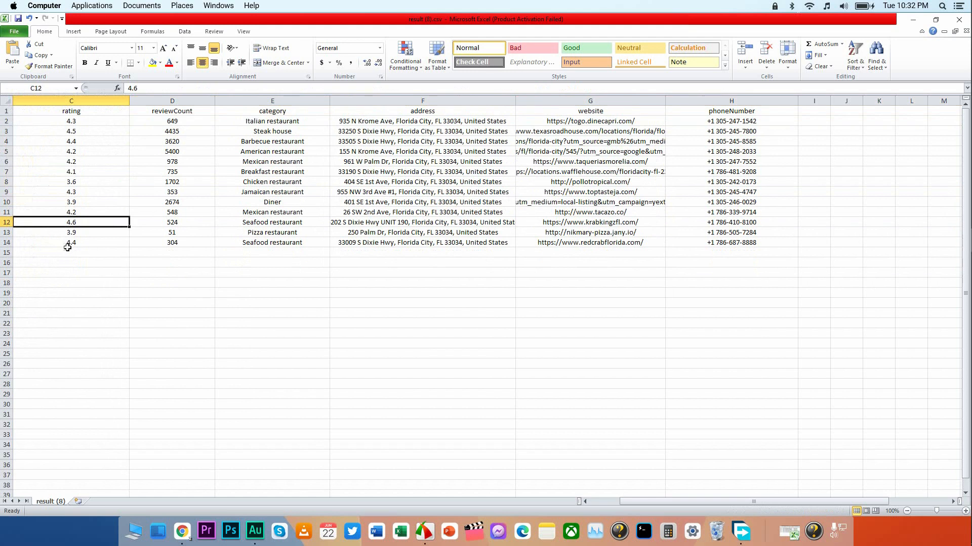
{"action": "left_click", "coordinate": [103, 243]}
{"action": "left_click", "coordinate": [521, 210]}
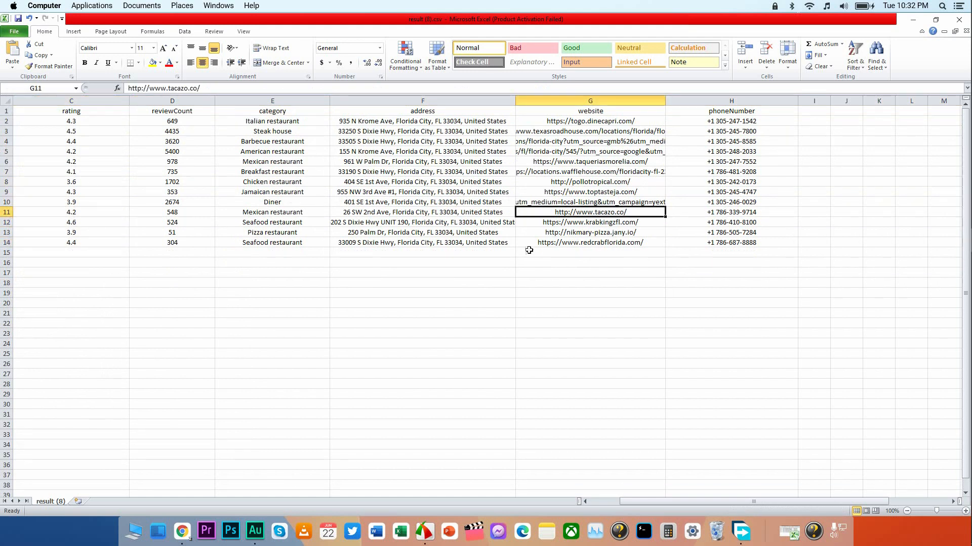
{"action": "left_click", "coordinate": [529, 252]}
{"action": "left_click", "coordinate": [465, 282]}
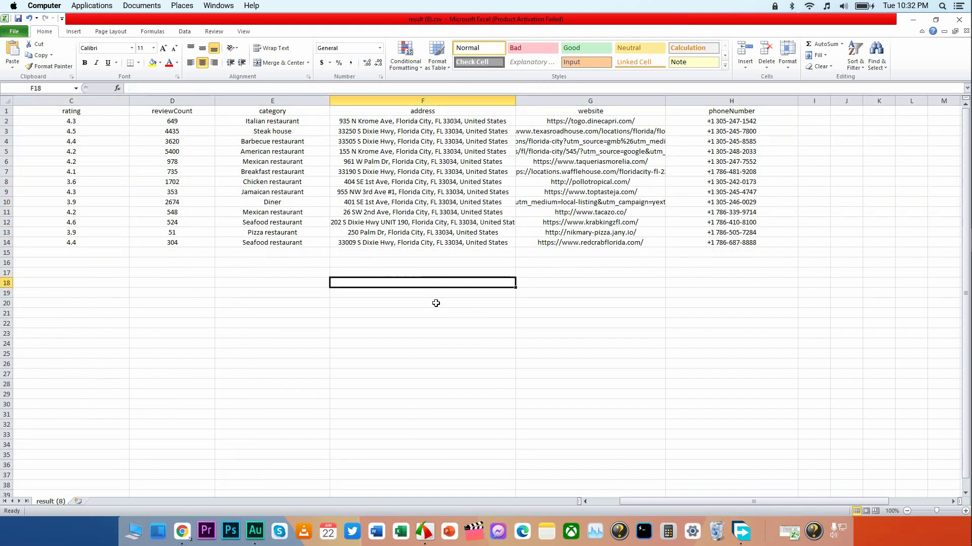
Examine the values in the rating column for the remaining restaurants in rows 2 to 14.
{"action": "left_click_drag", "start_coordinate": [706, 503], "coordinate": [669, 503]}
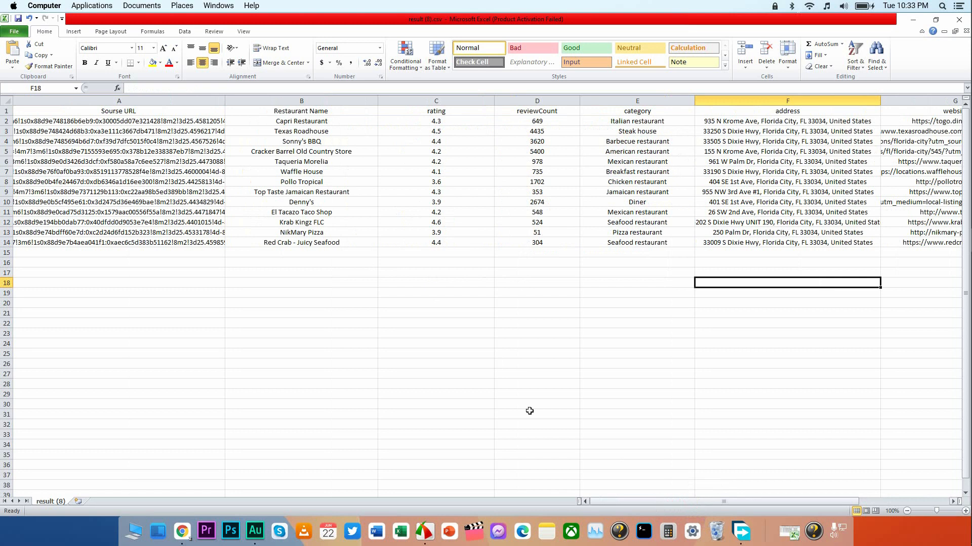
{"action": "left_click", "coordinate": [416, 220]}
{"action": "left_click", "coordinate": [441, 193]}
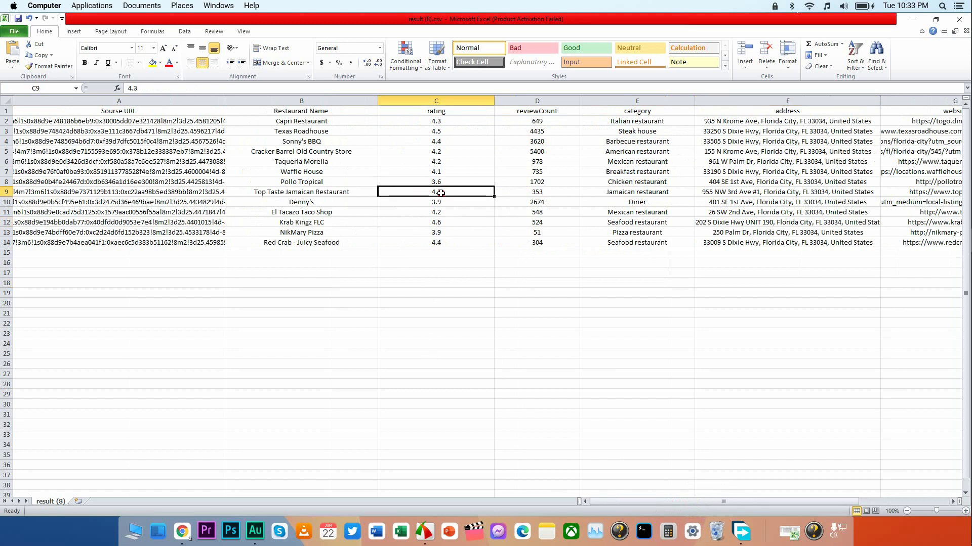
{"action": "left_click", "coordinate": [429, 242]}
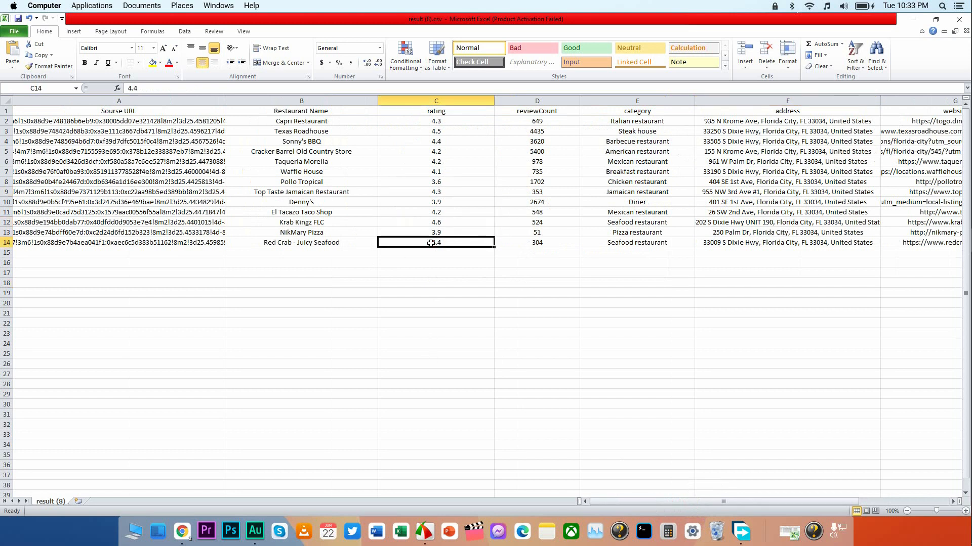
{"action": "left_click", "coordinate": [447, 122]}
{"action": "left_click", "coordinate": [448, 141]}
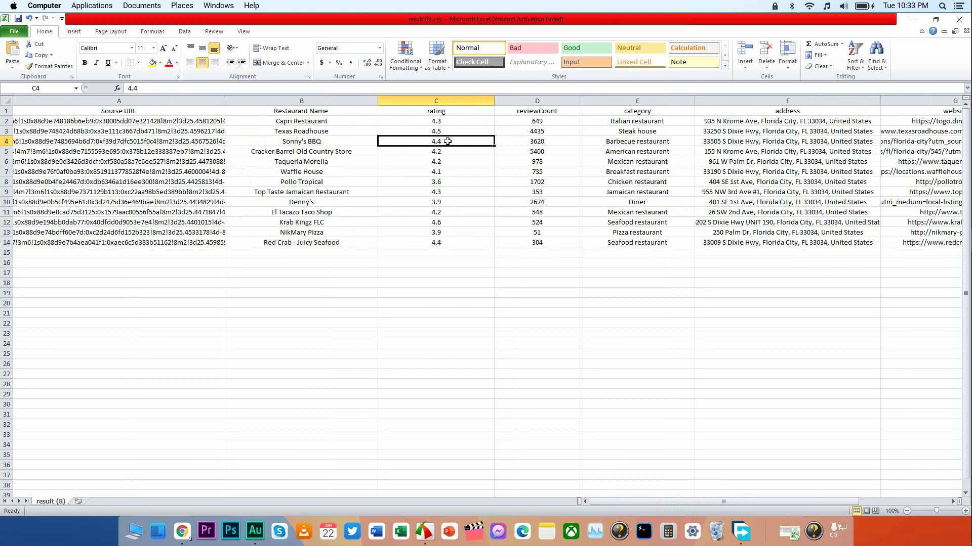
{"action": "left_click", "coordinate": [434, 195]}
{"action": "left_click", "coordinate": [434, 202]}
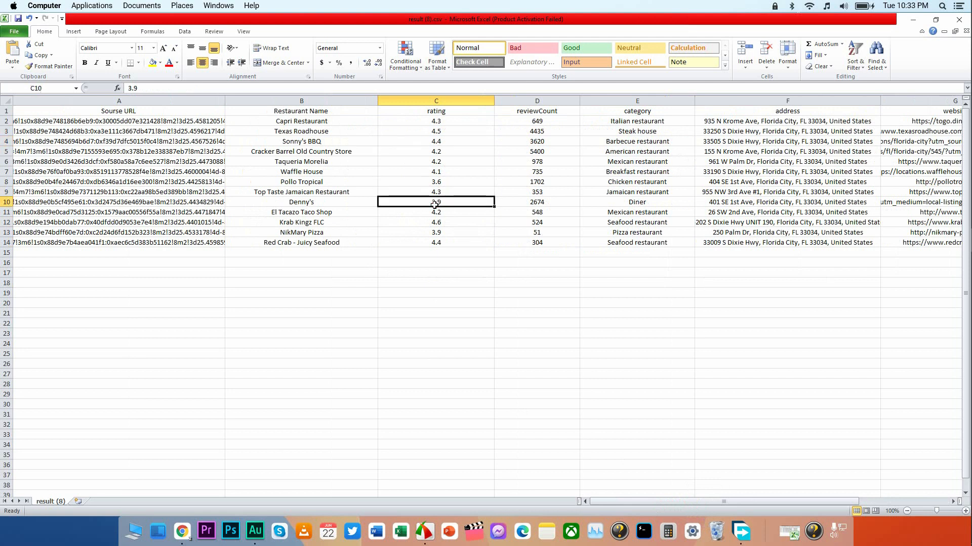
{"action": "left_click", "coordinate": [440, 214]}
{"action": "left_click", "coordinate": [441, 224]}
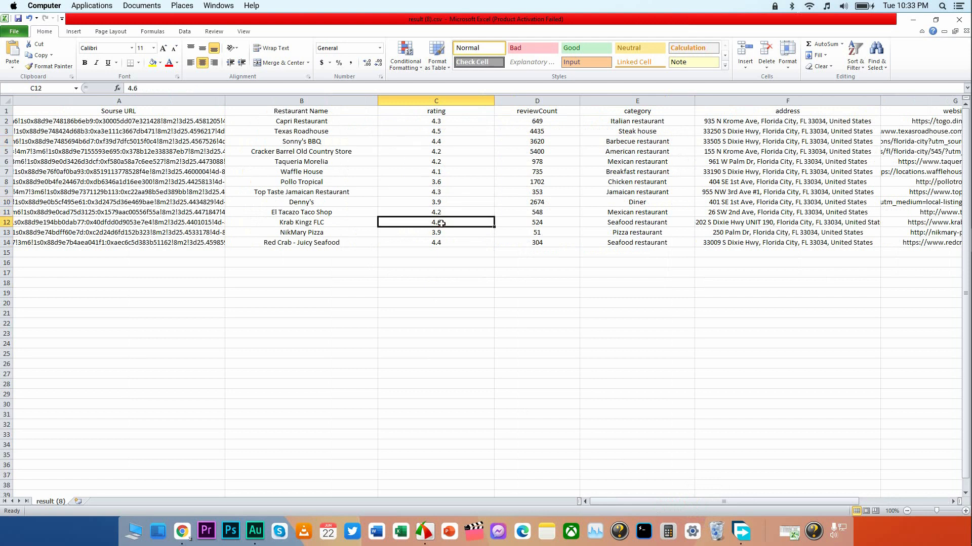
{"action": "left_click", "coordinate": [448, 235]}
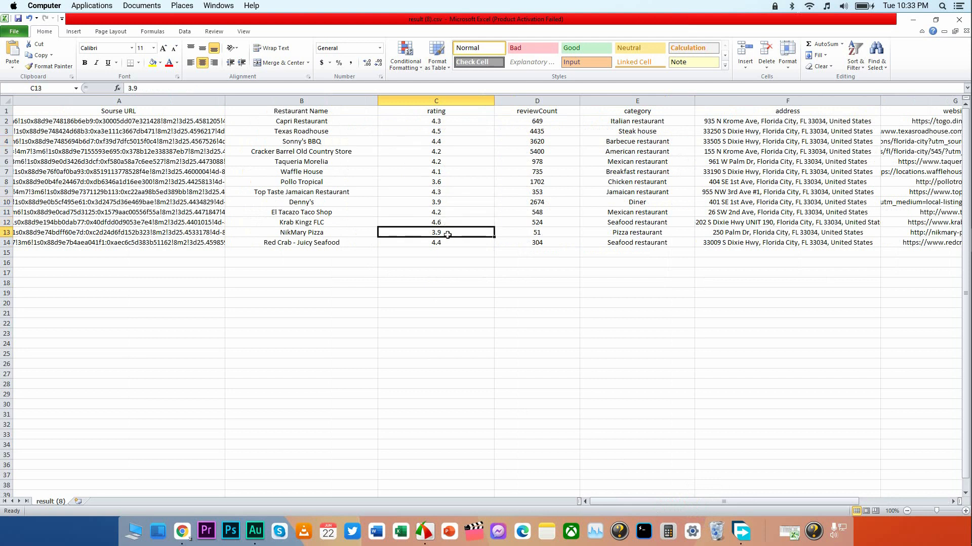
{"action": "left_click", "coordinate": [445, 243]}
{"action": "left_click", "coordinate": [457, 121]}
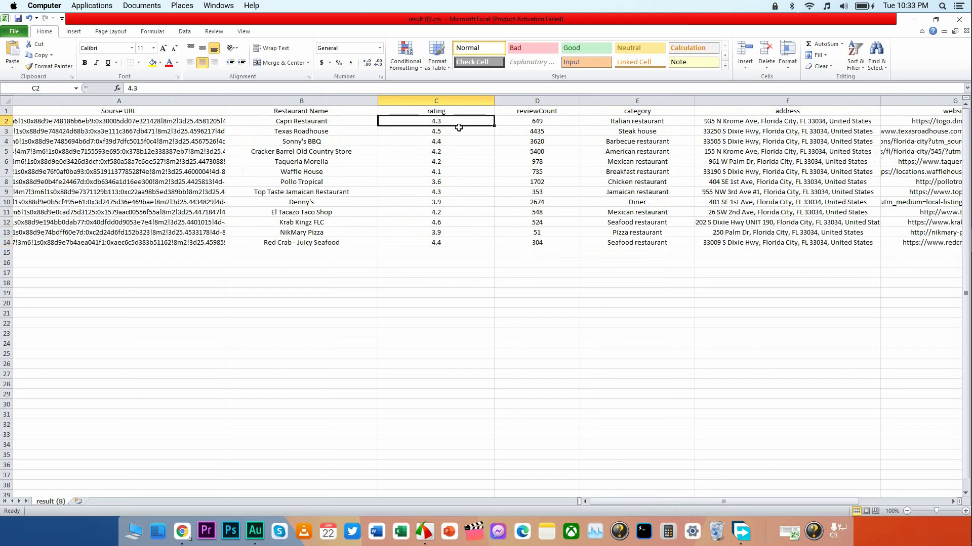
{"action": "left_click", "coordinate": [460, 133]}
{"action": "left_click", "coordinate": [460, 143]}
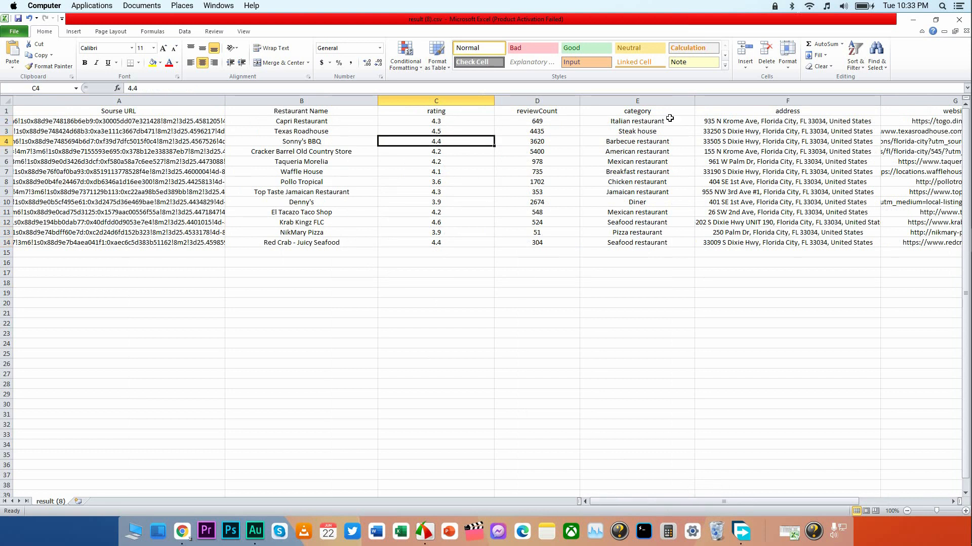